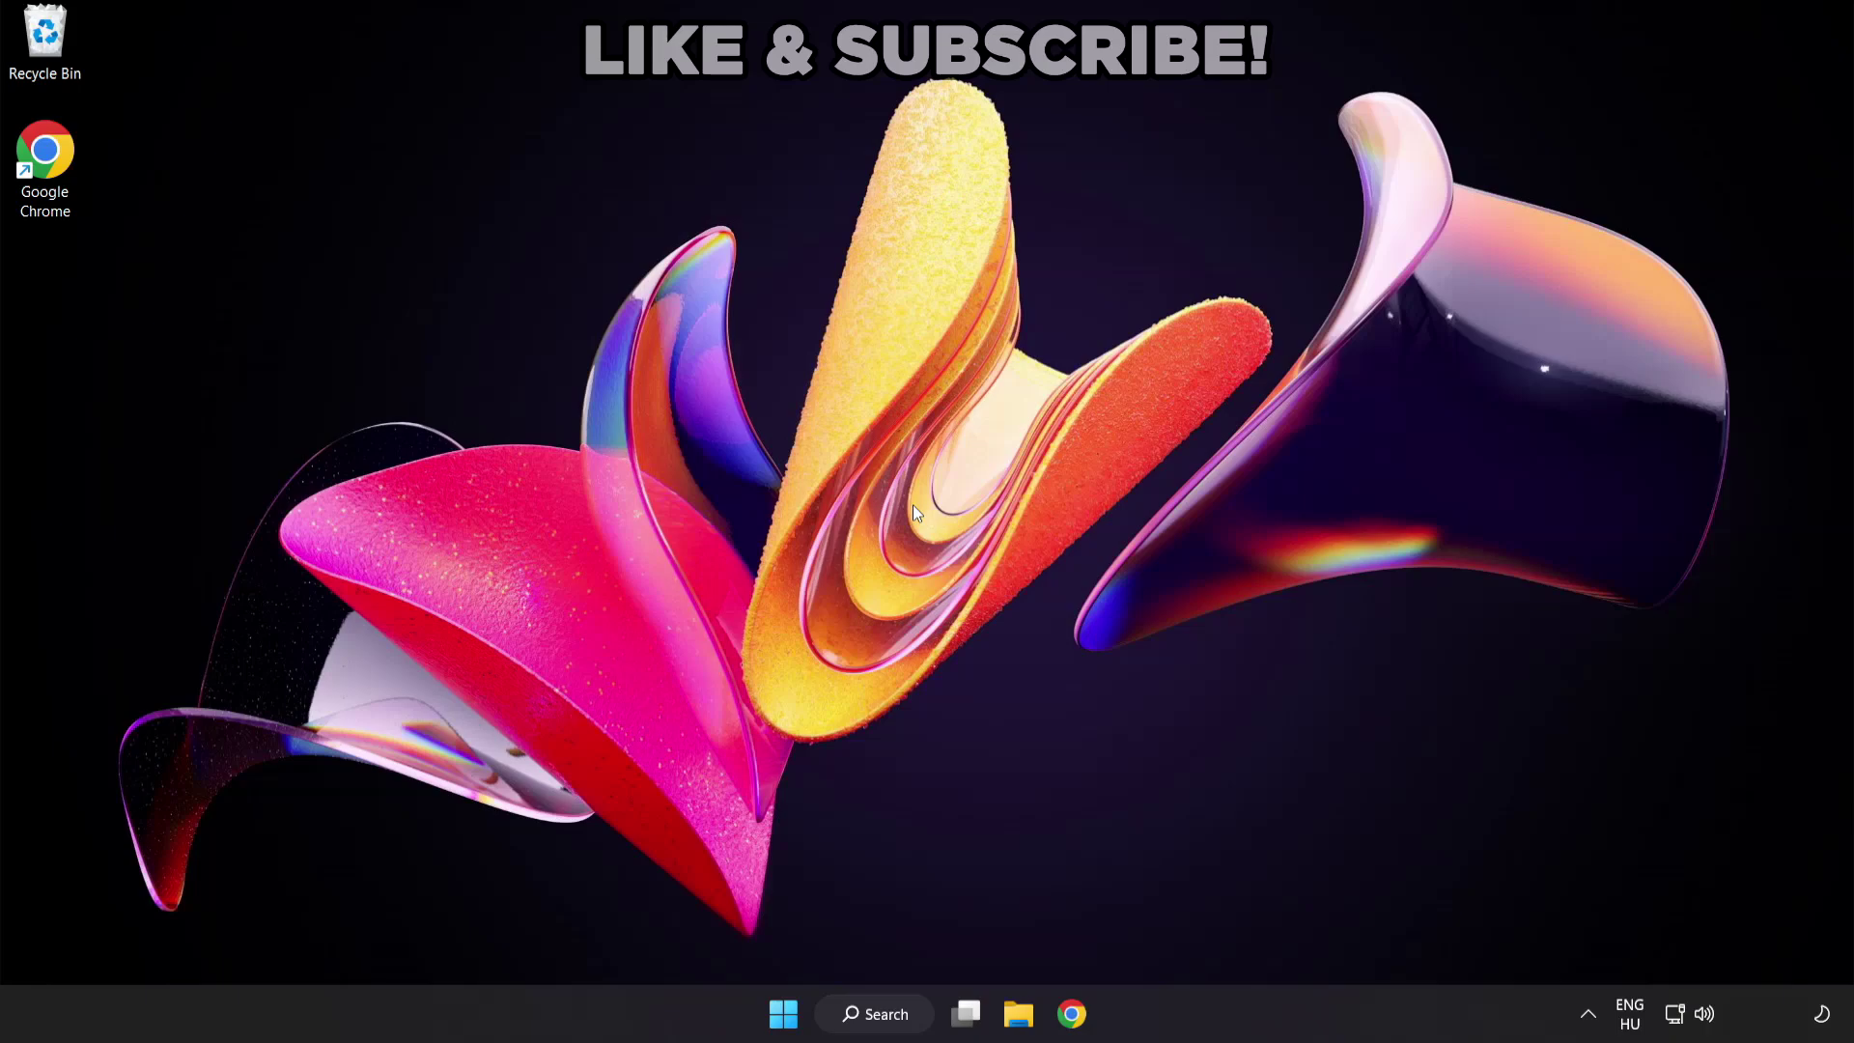
Step: Find Device Manager through the system search, open it and move its window nearer the middle of the desktop
left_click(895, 1021)
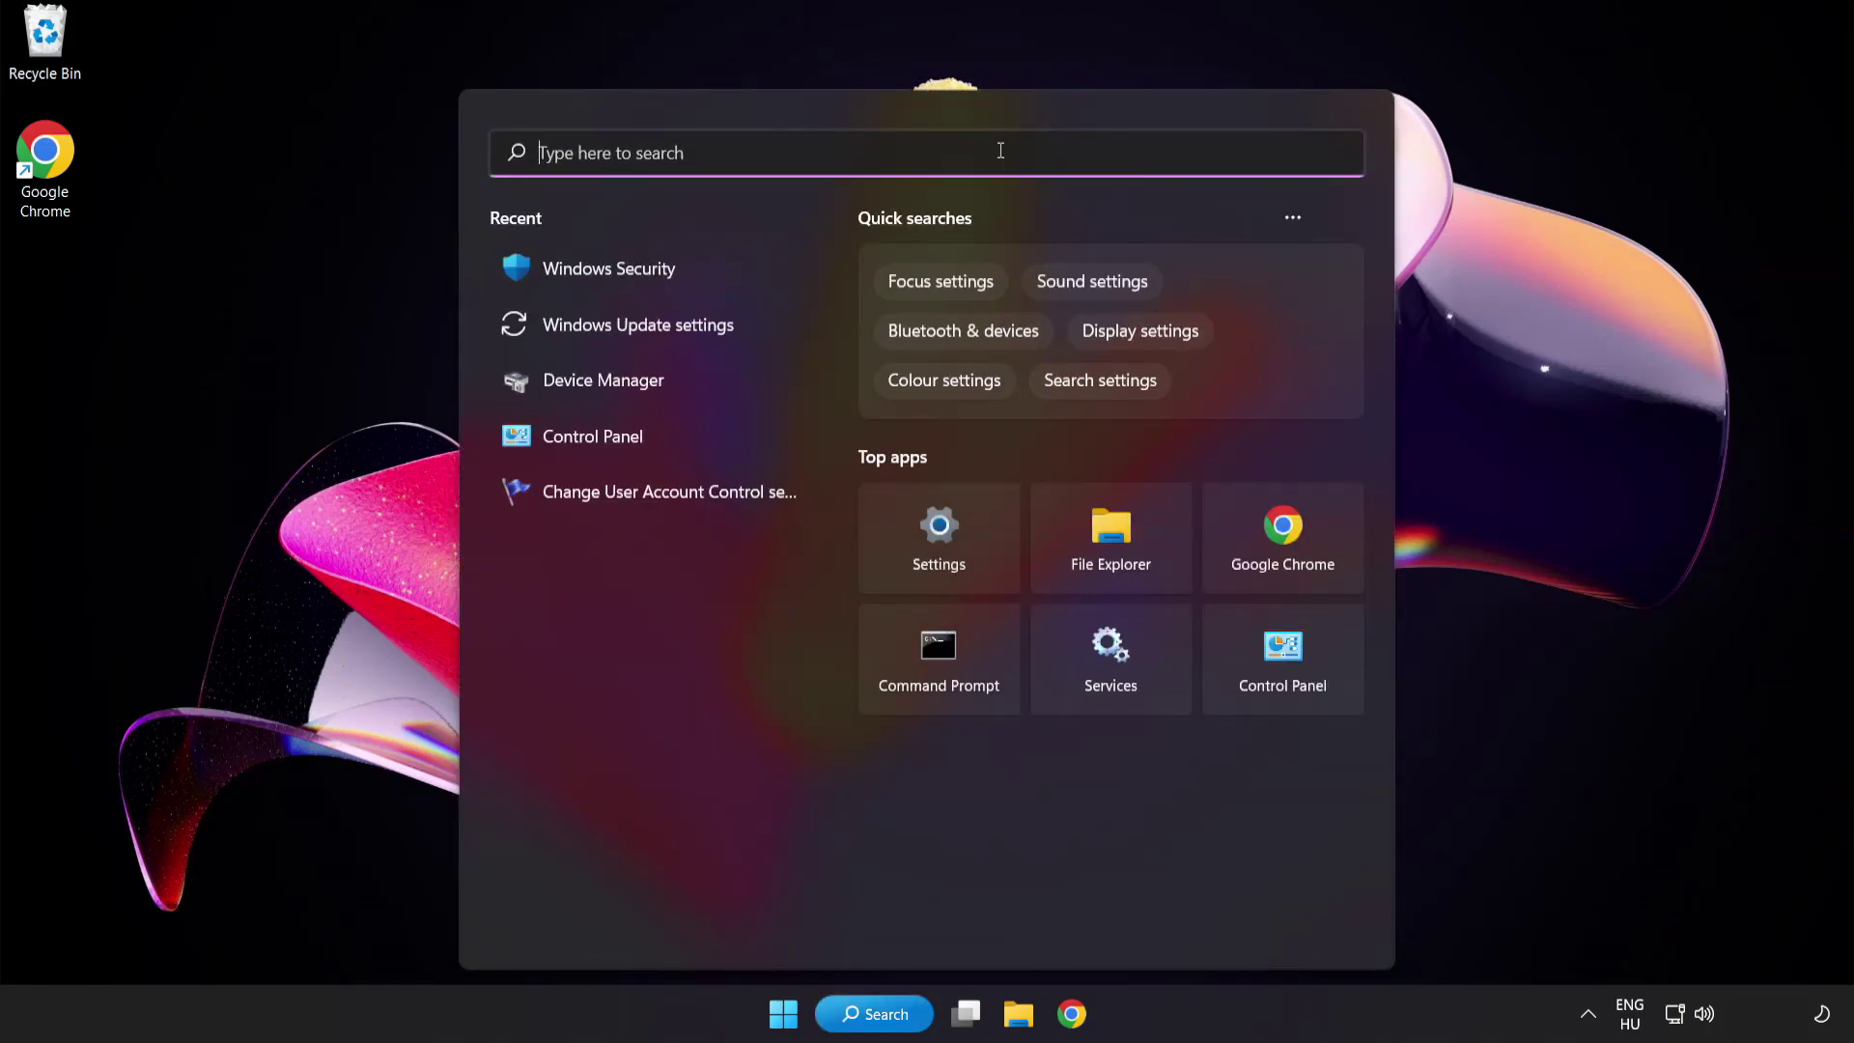
type("device manag")
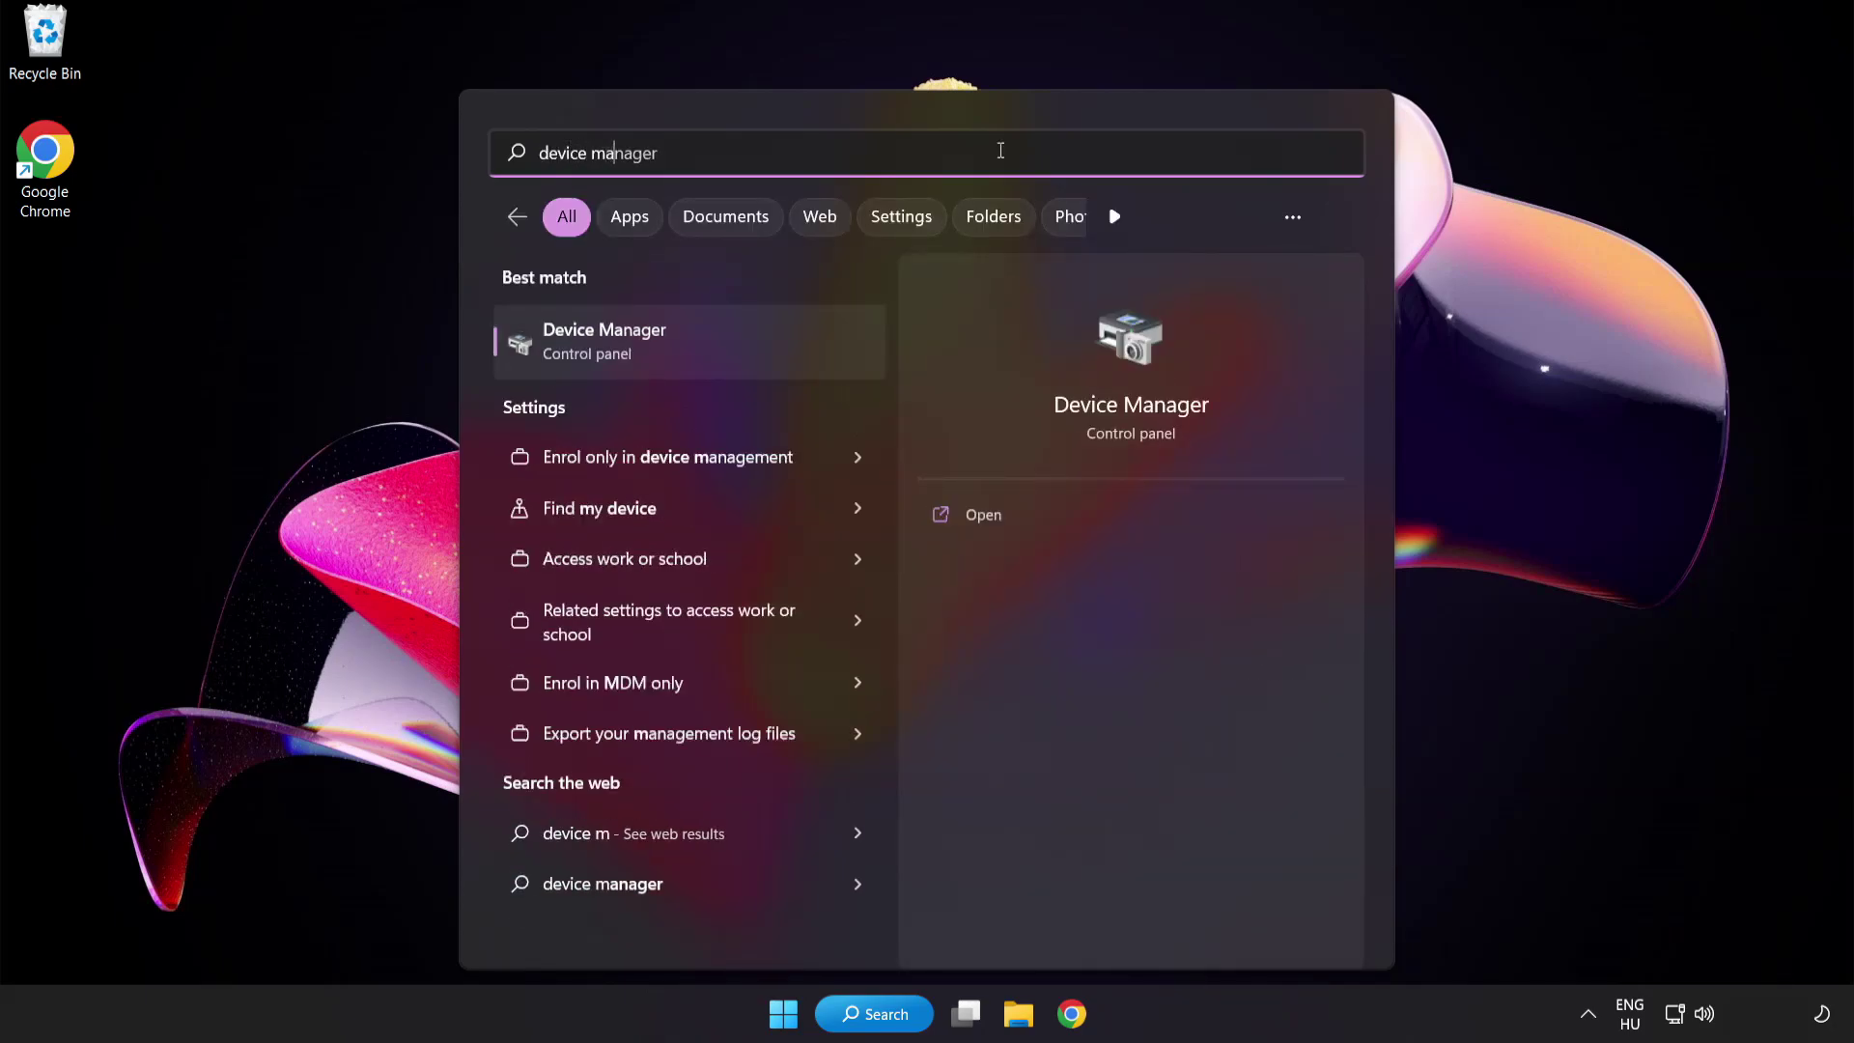
type("er")
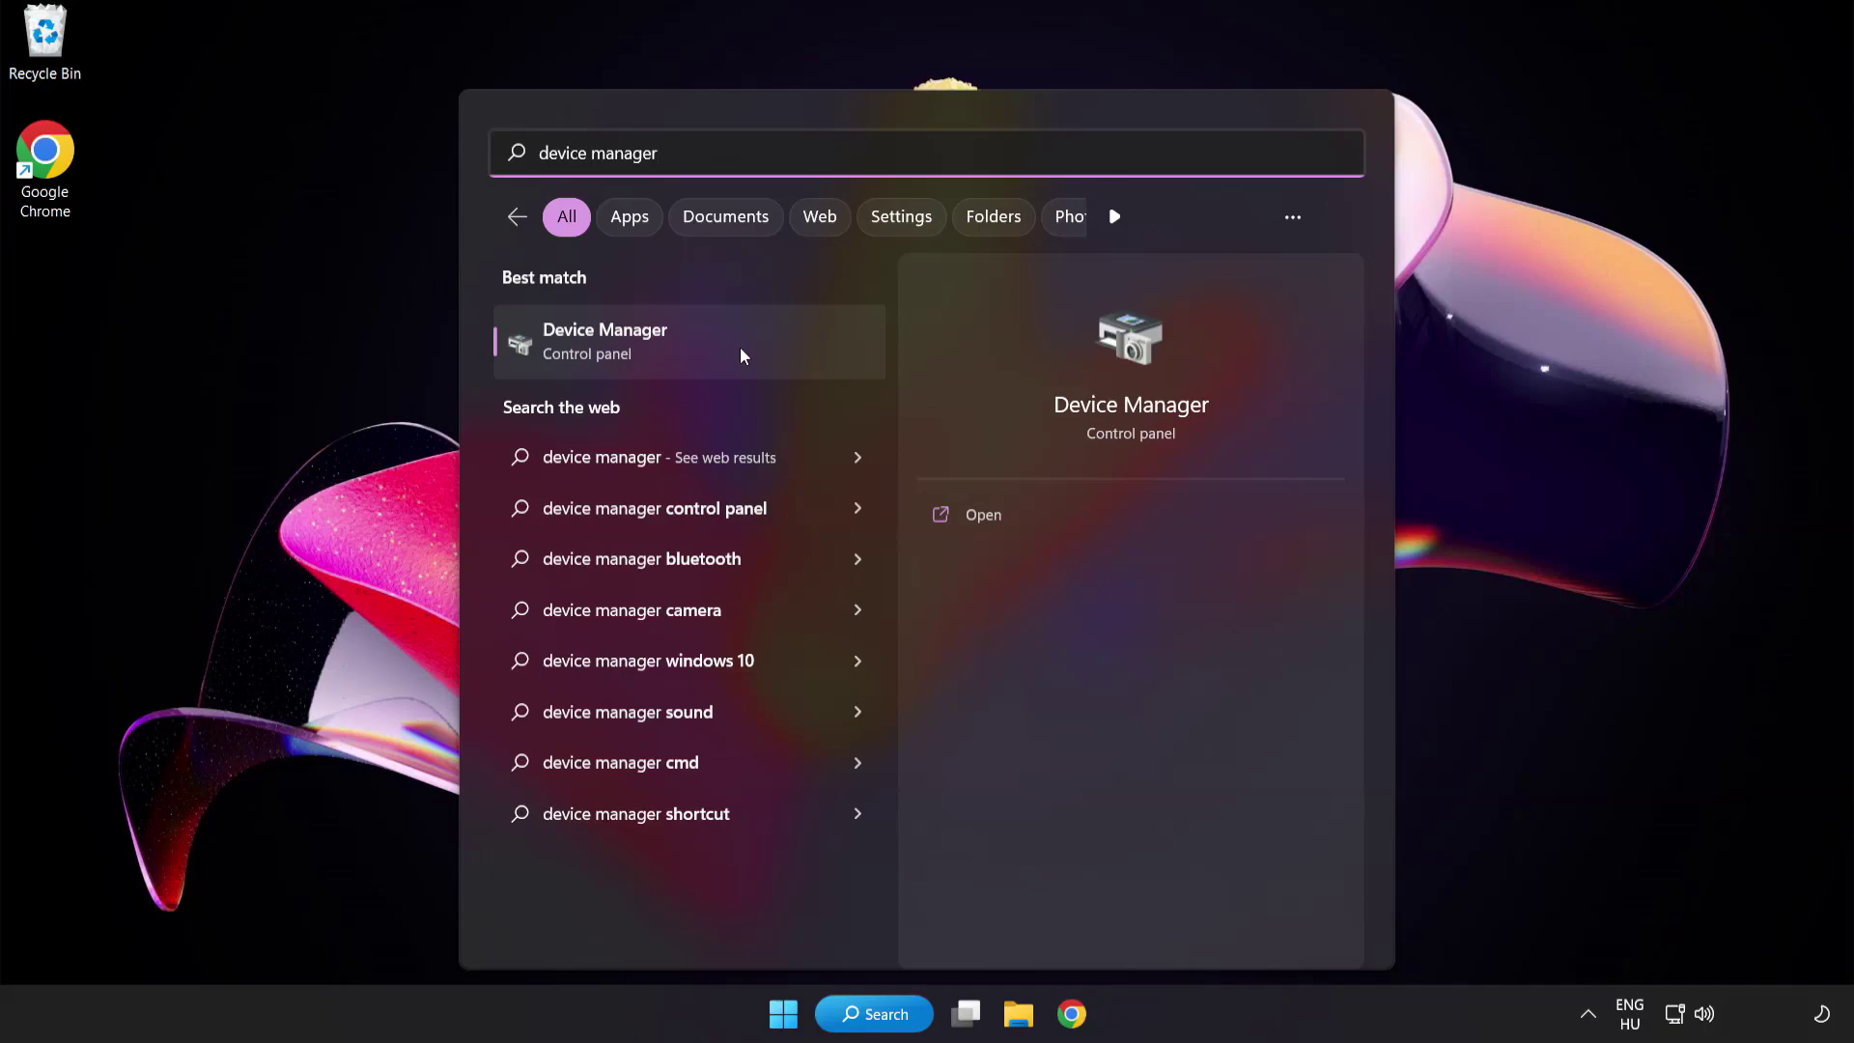
left_click(740, 350)
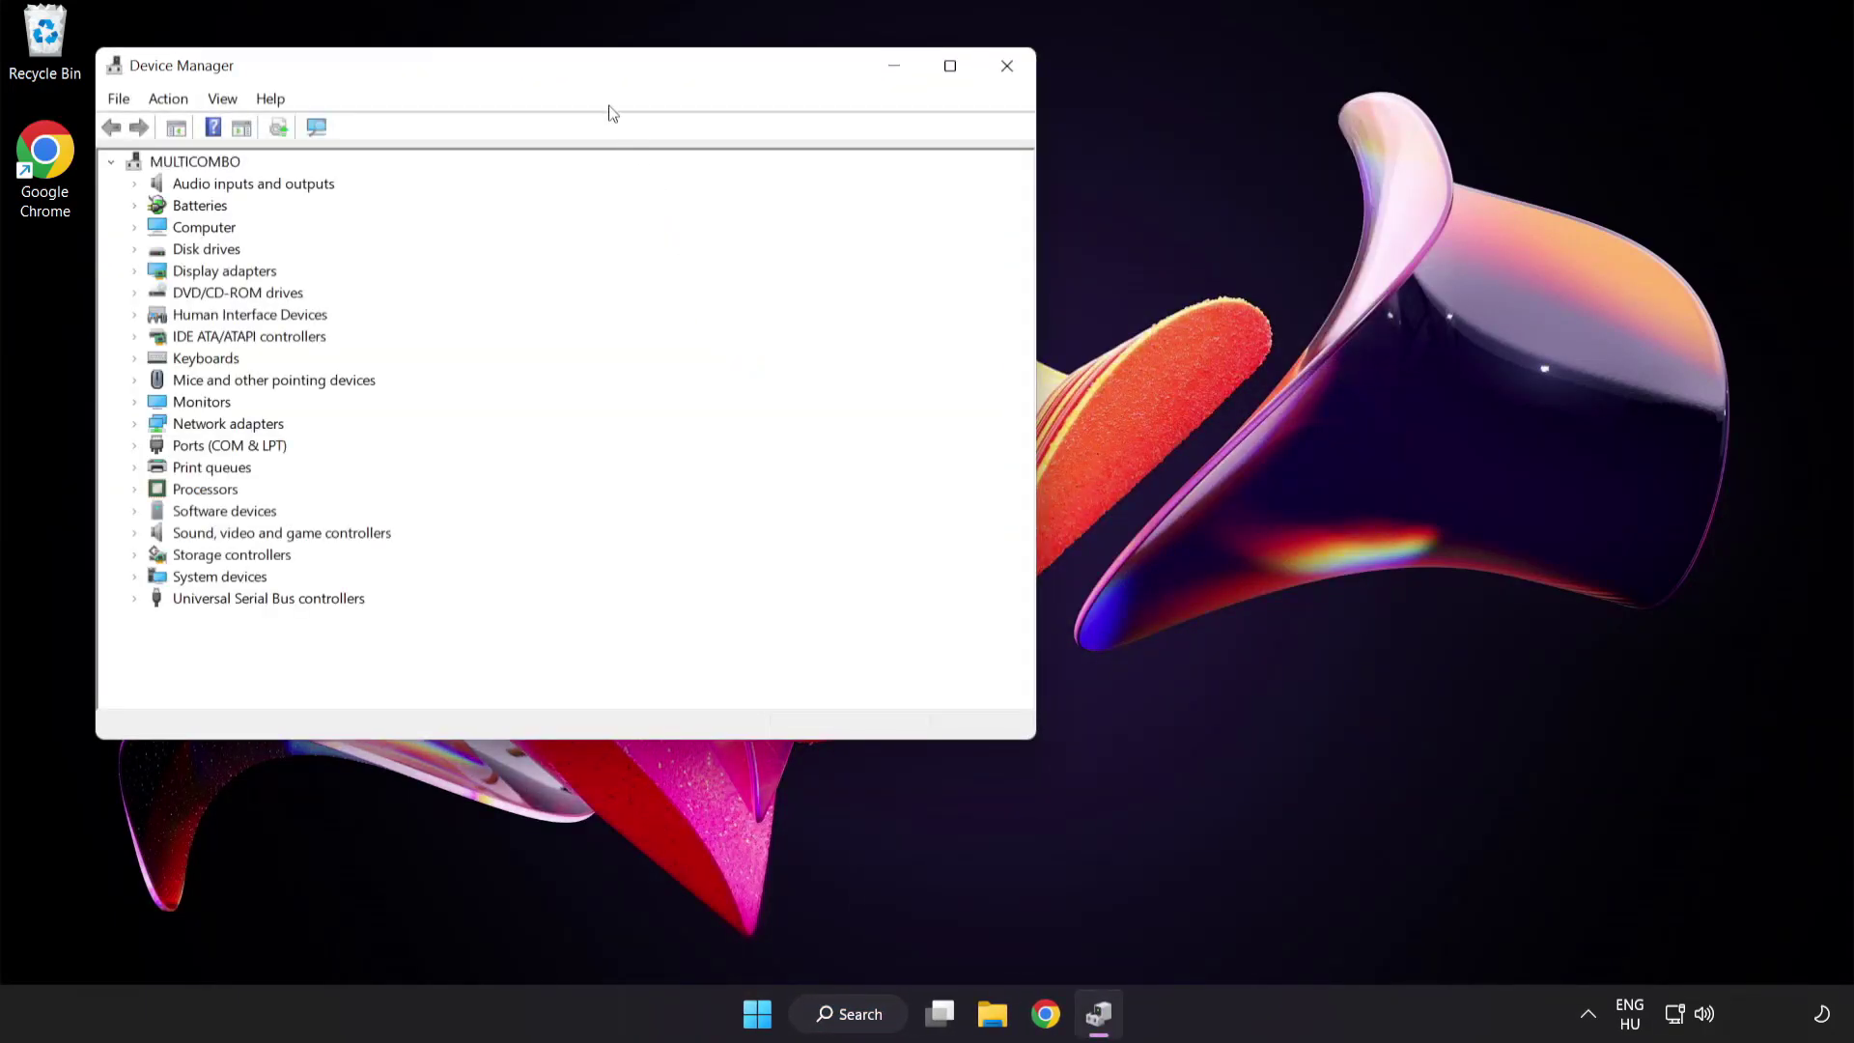
left_click_drag(593, 76, 909, 194)
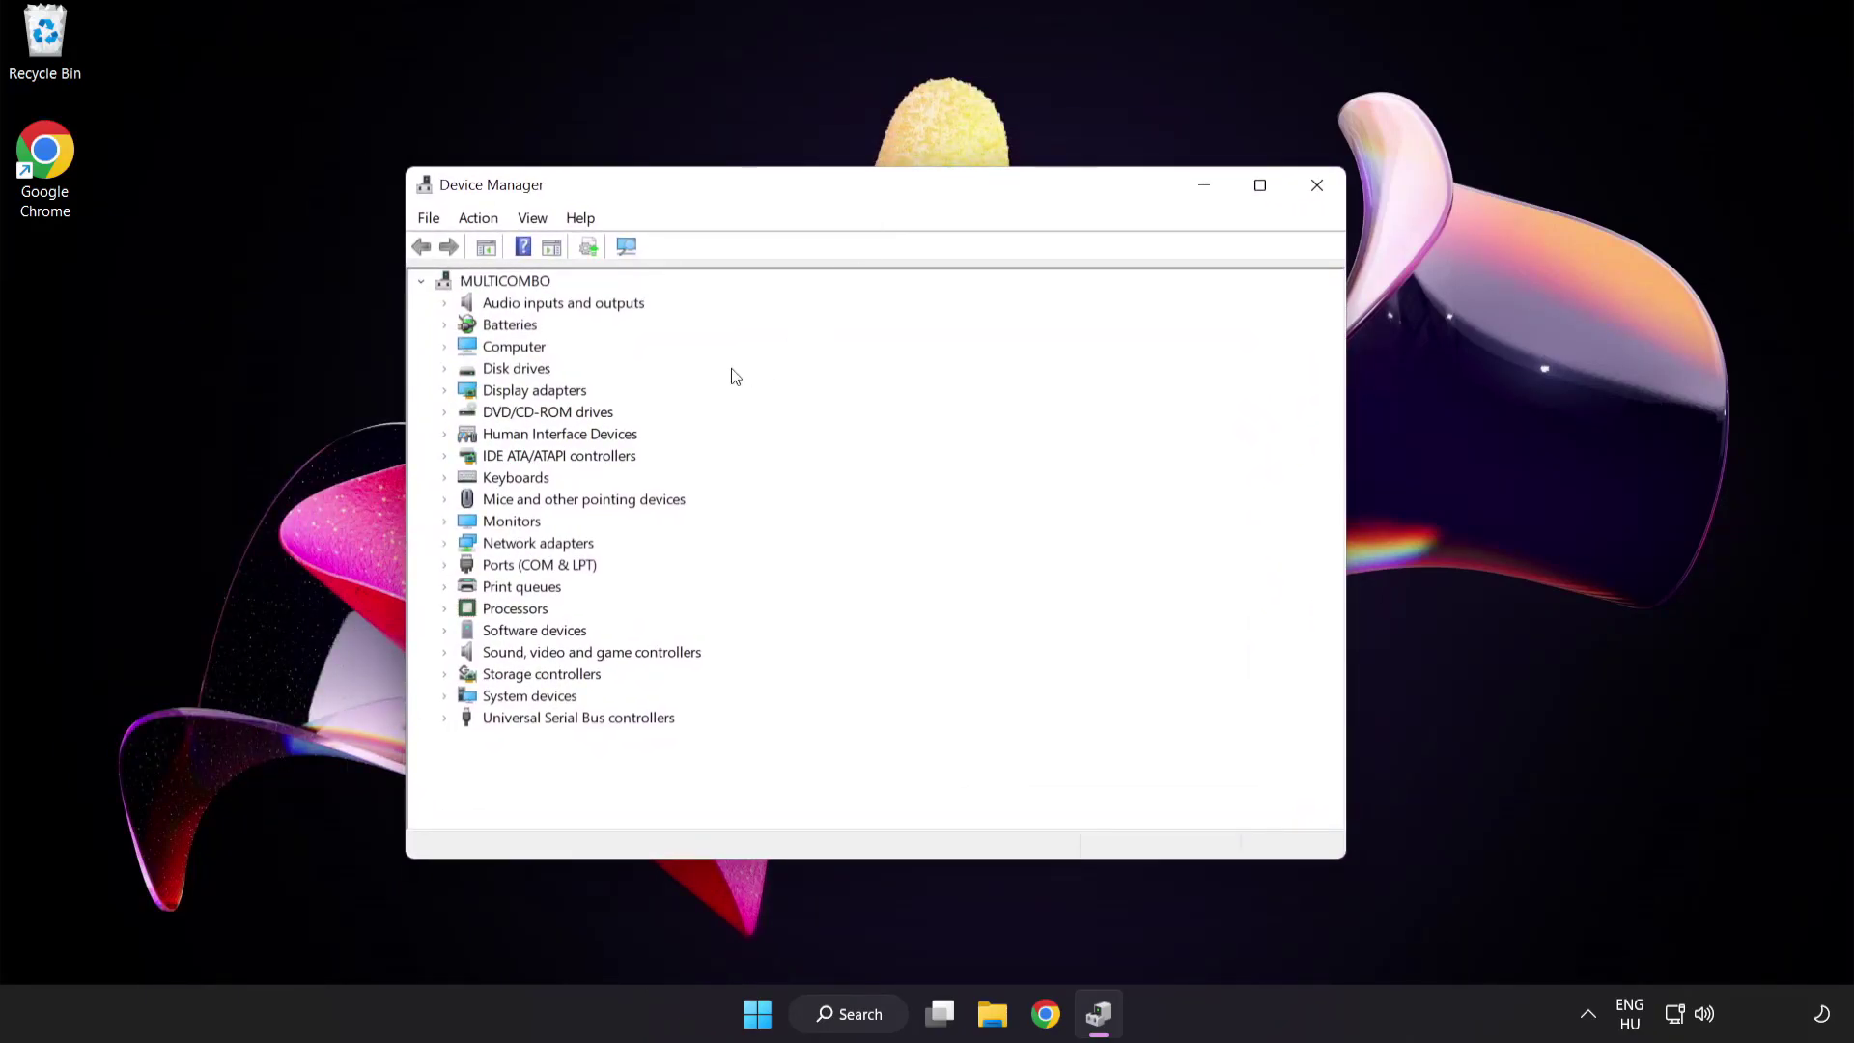
Step: Run an automatic driver update for the VMware SVGA 3D display adapter, and close Device Manager
left_click(513, 395)
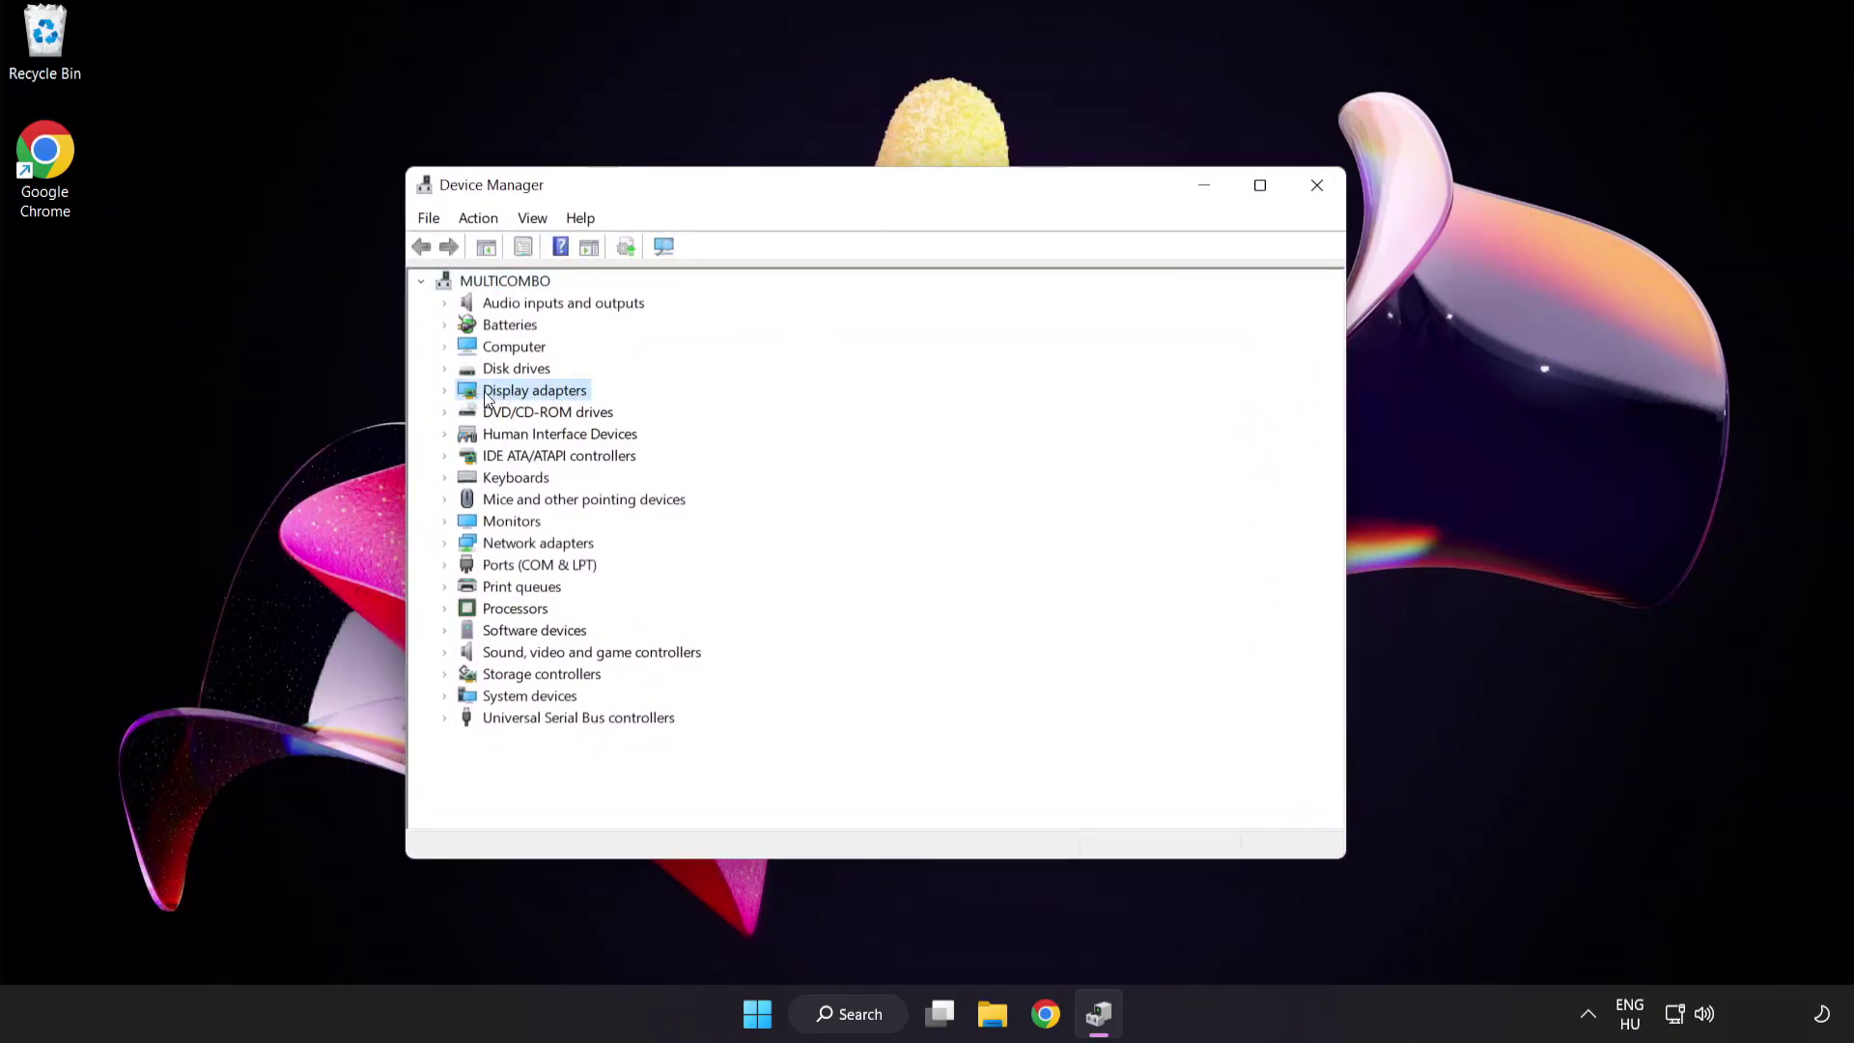
left_click(446, 391)
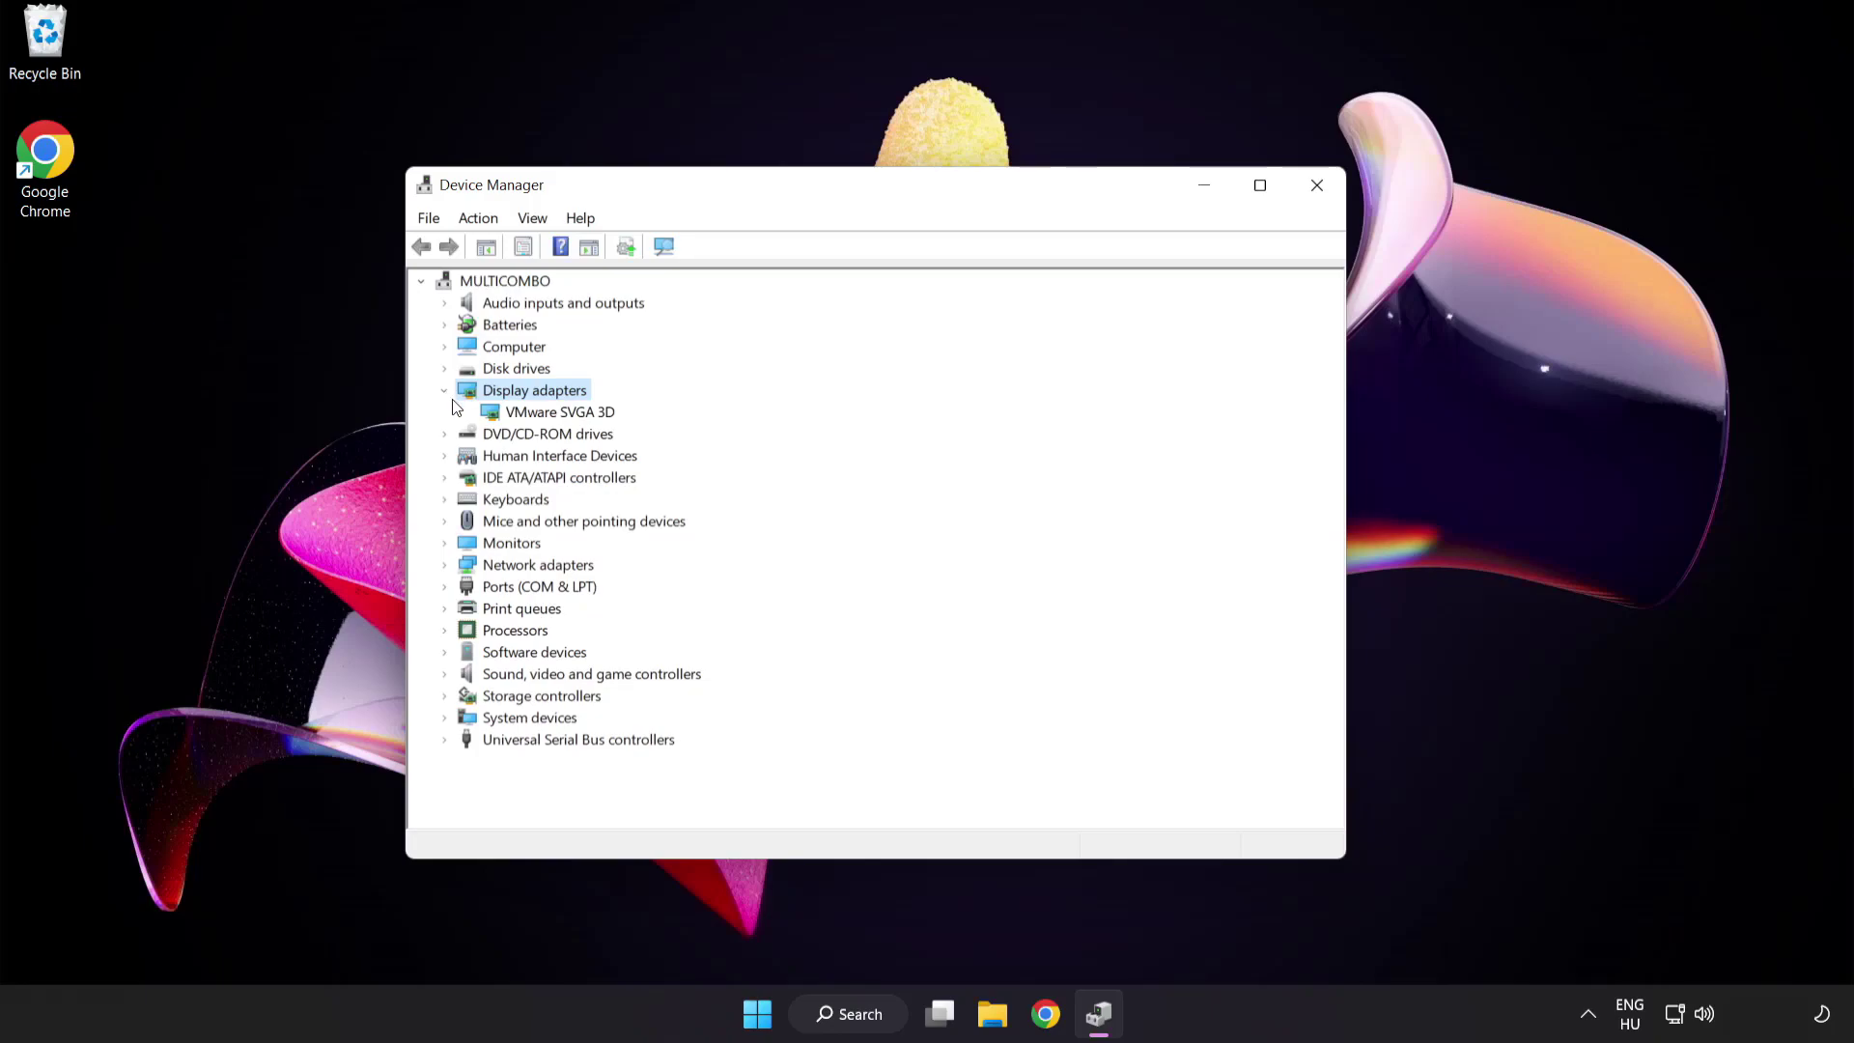
left_click(490, 418)
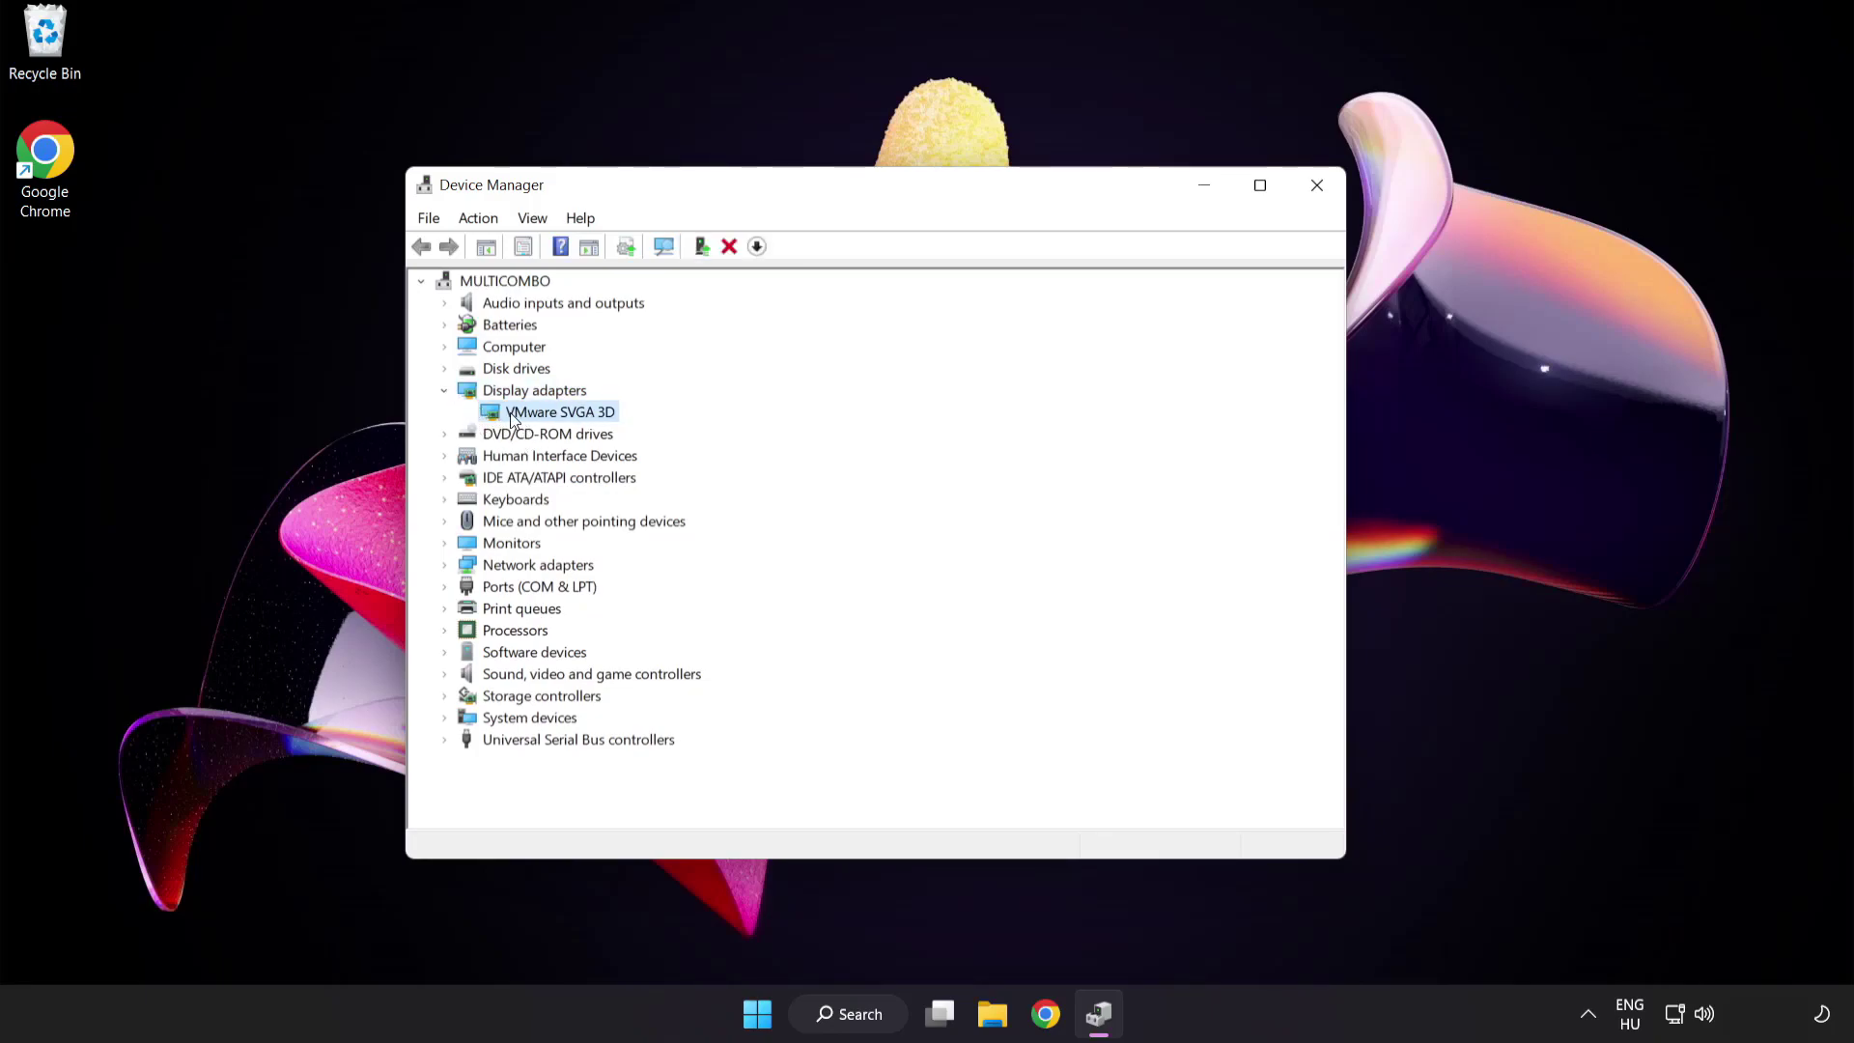
right_click(553, 415)
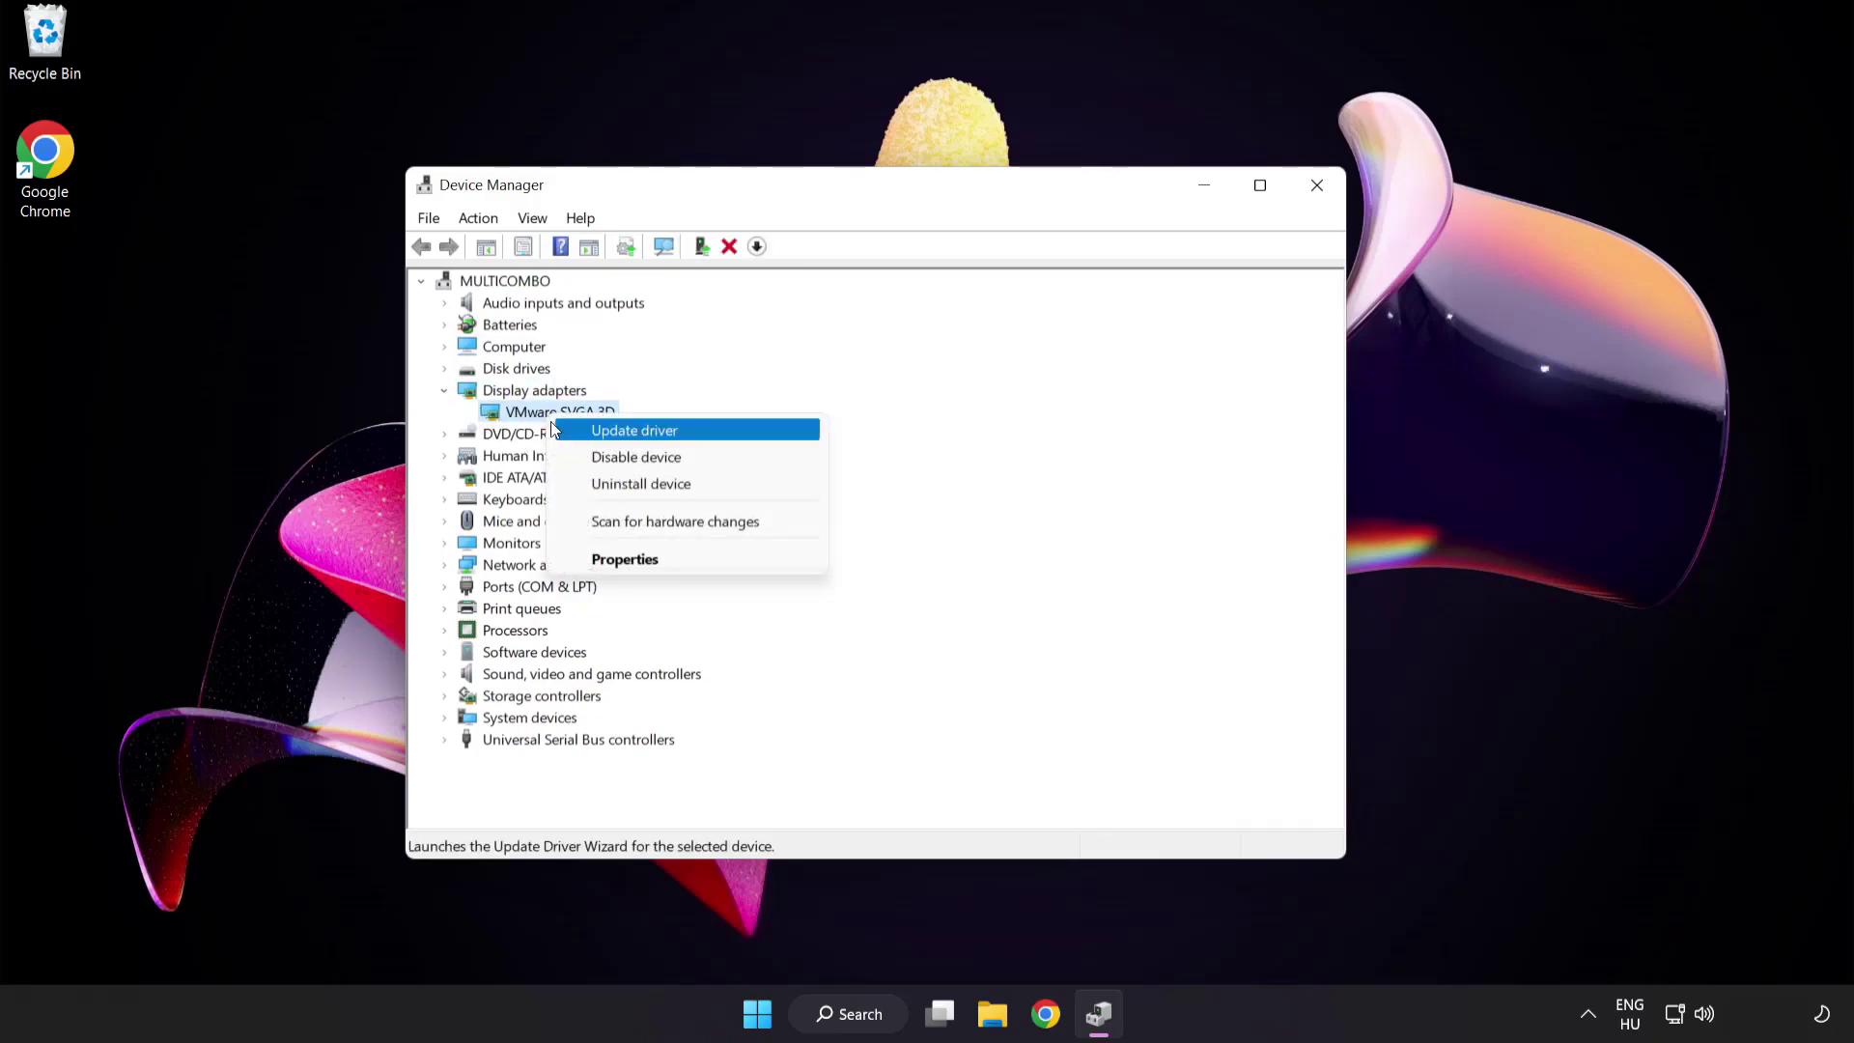
left_click(719, 432)
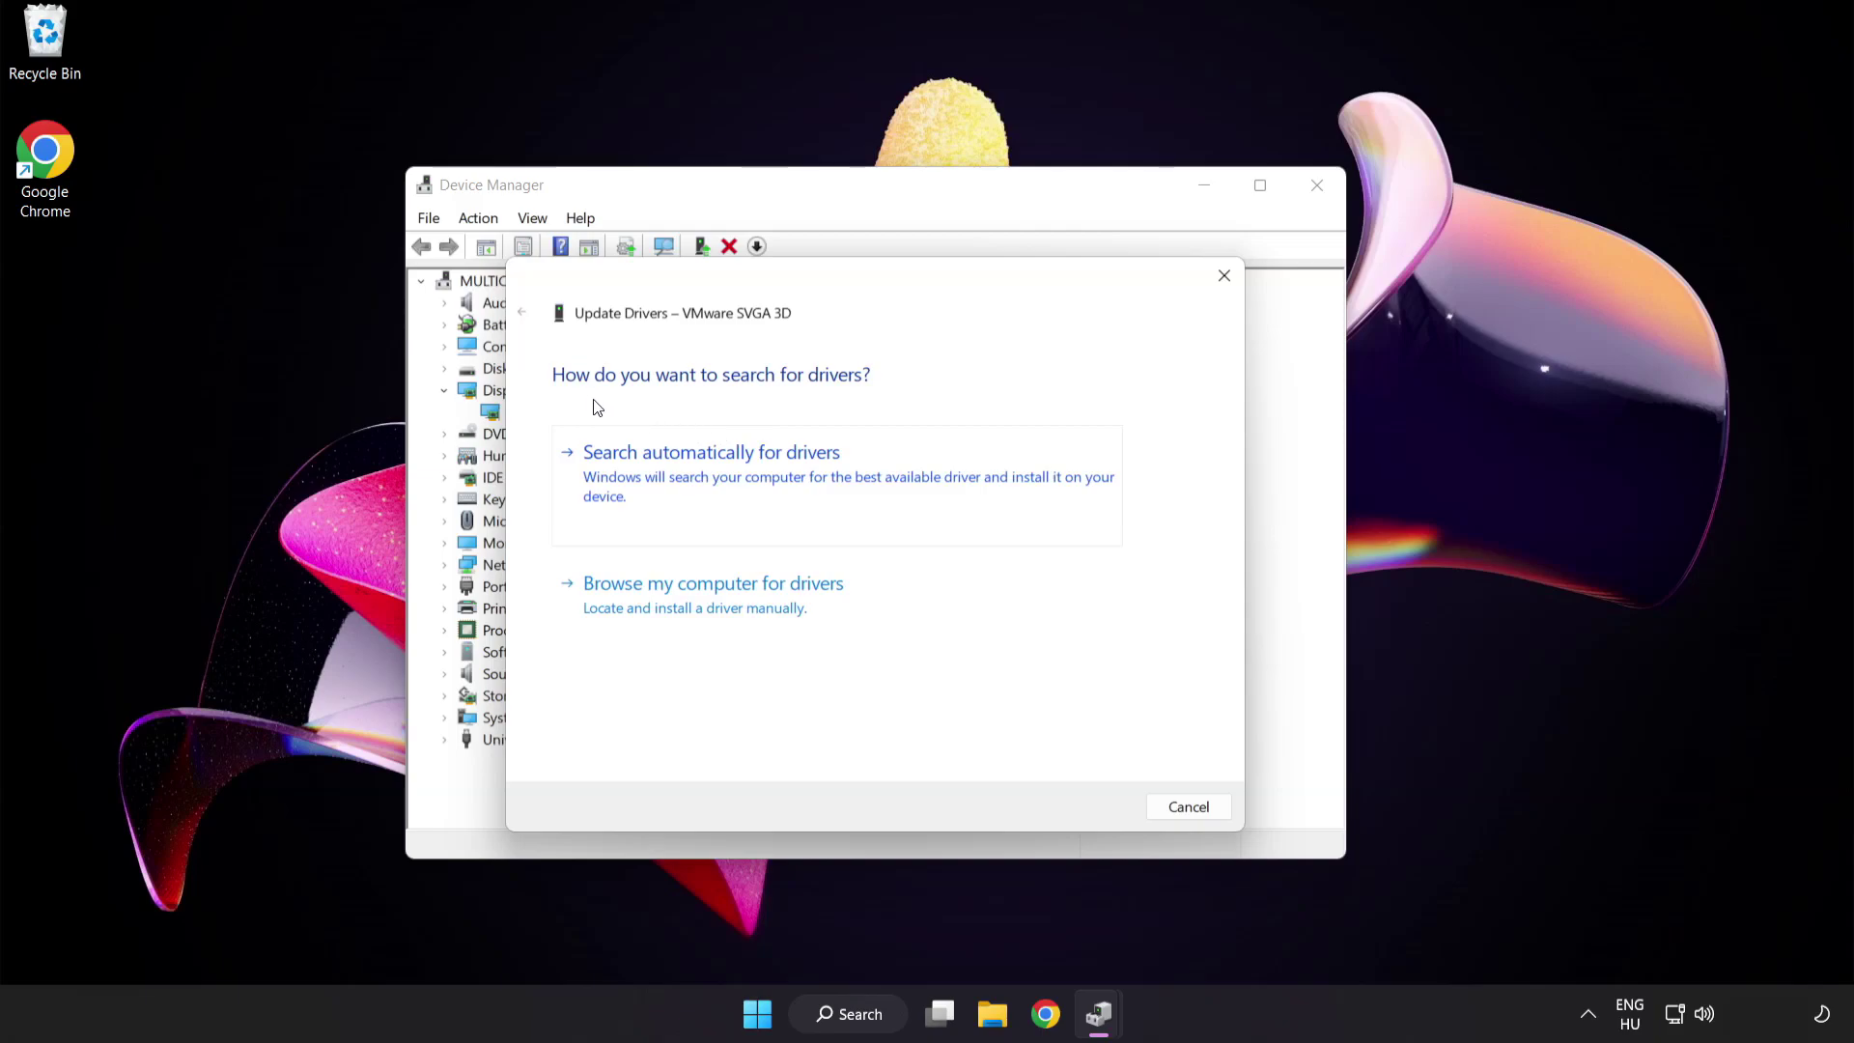
left_click(807, 473)
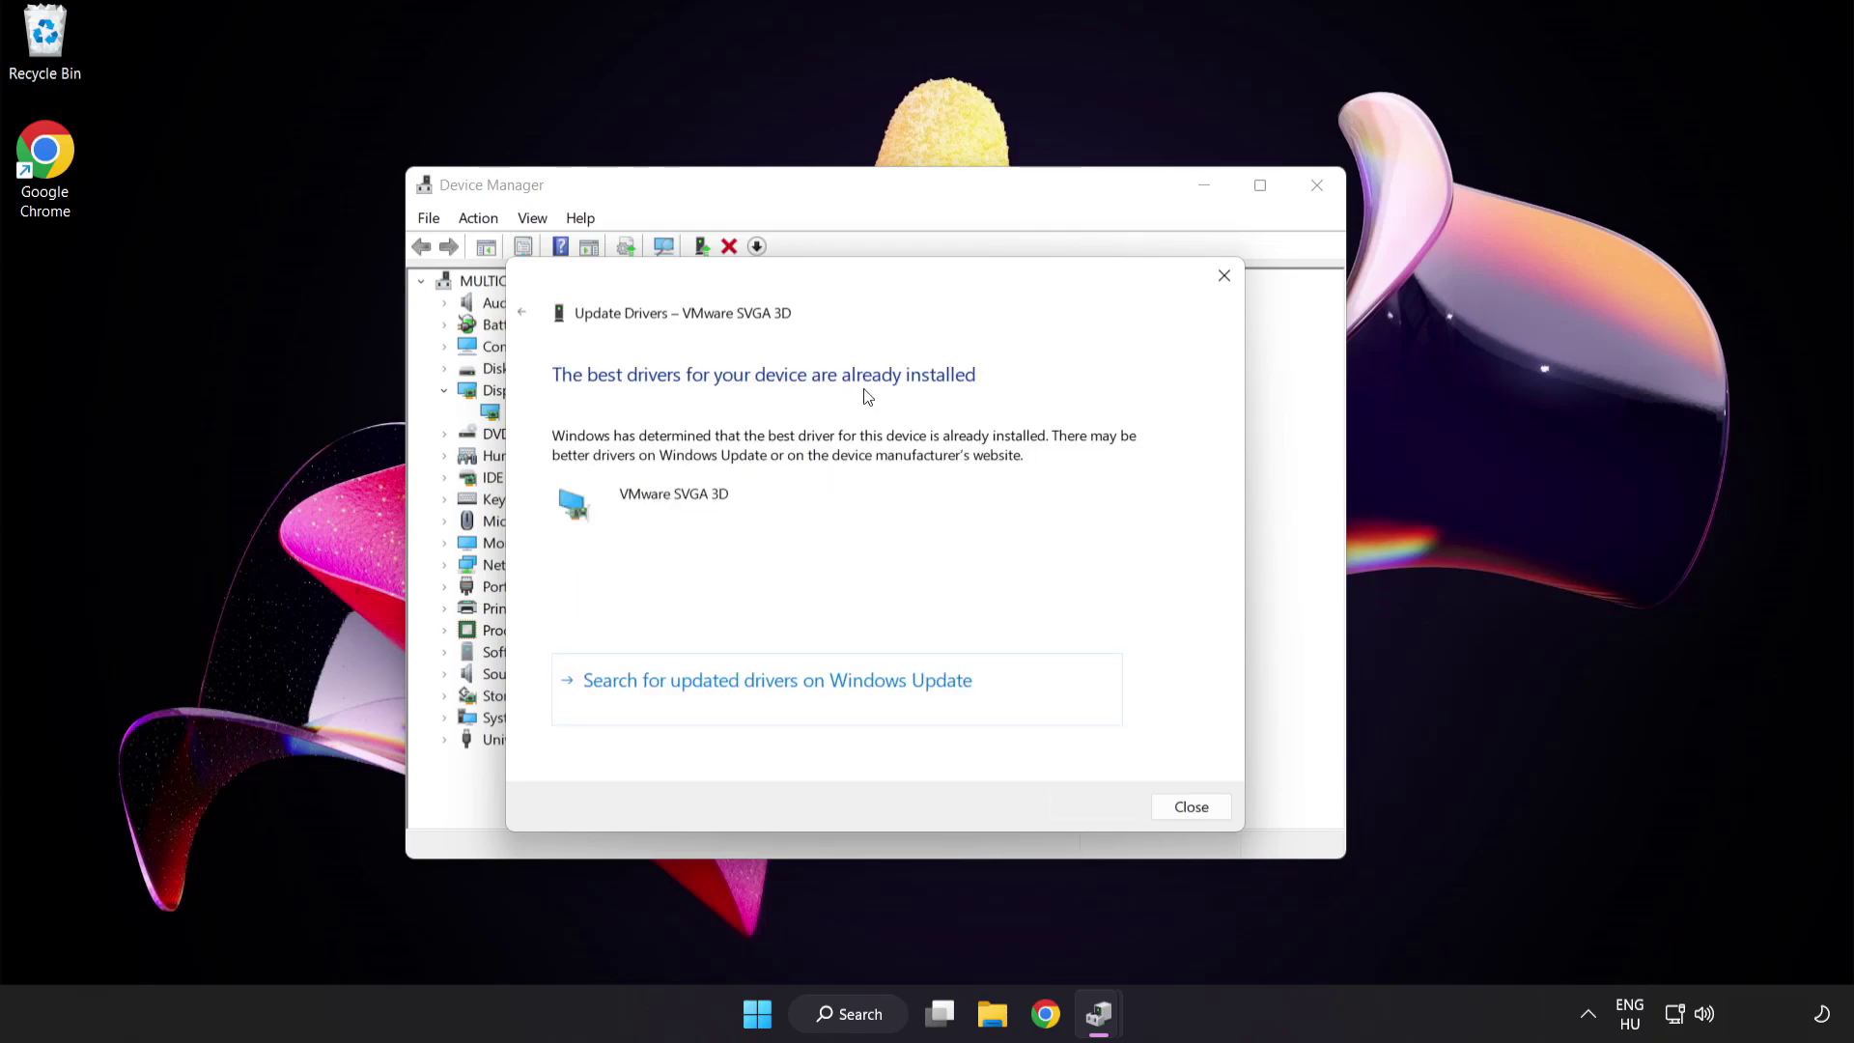
left_click(1187, 812)
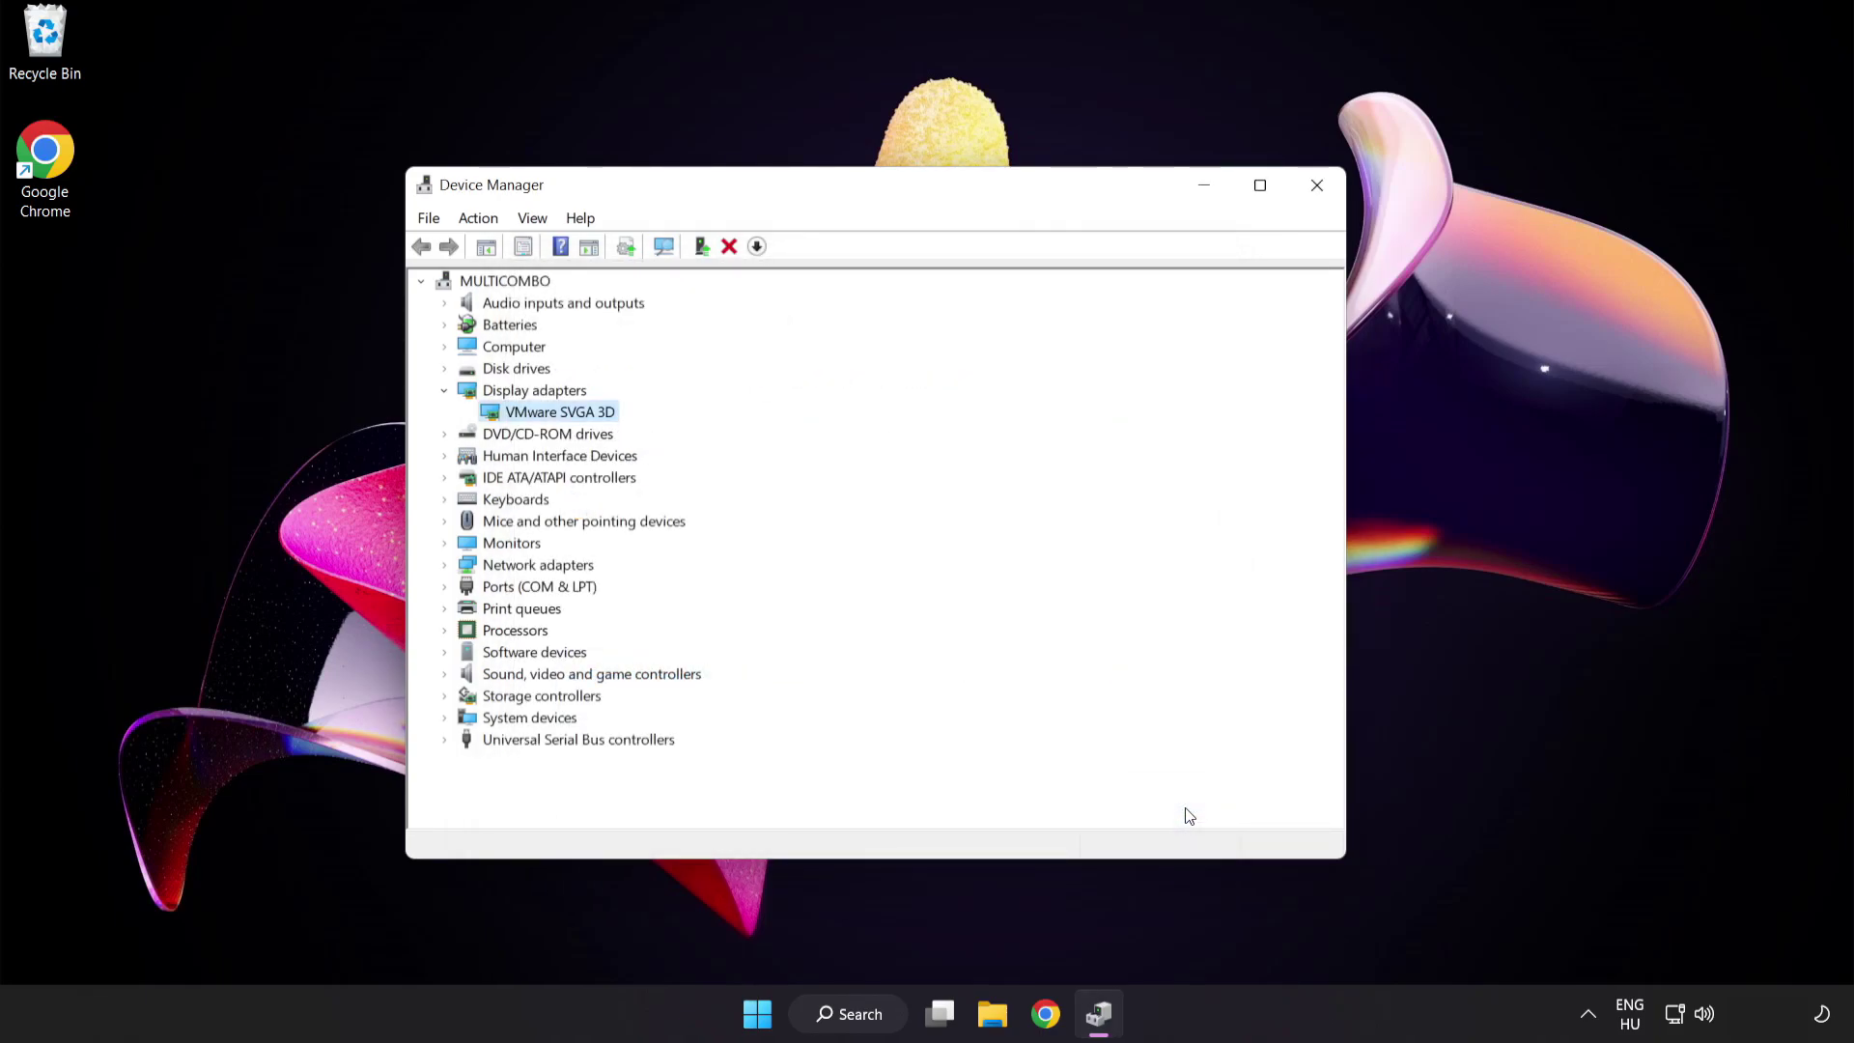
left_click(1317, 192)
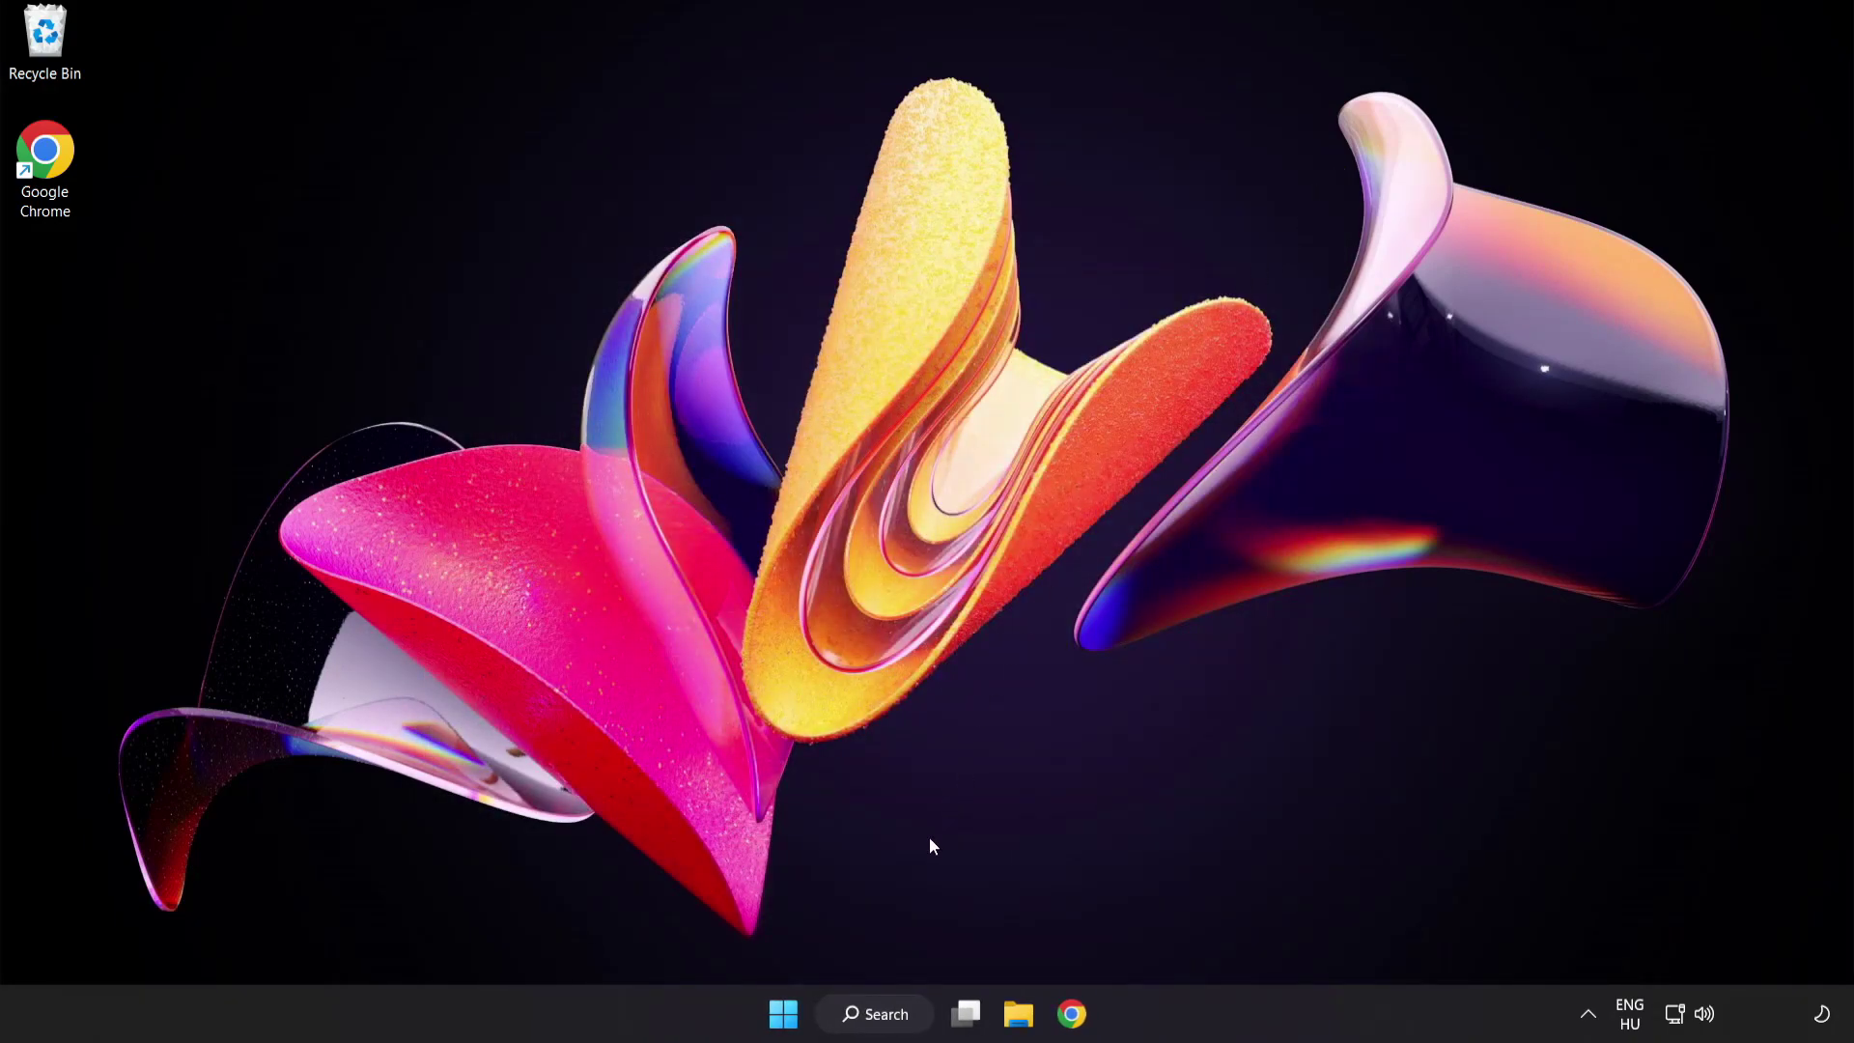
Step: Open the Windows Update settings by searching for "update", check for updates and close Settings
left_click(898, 1022)
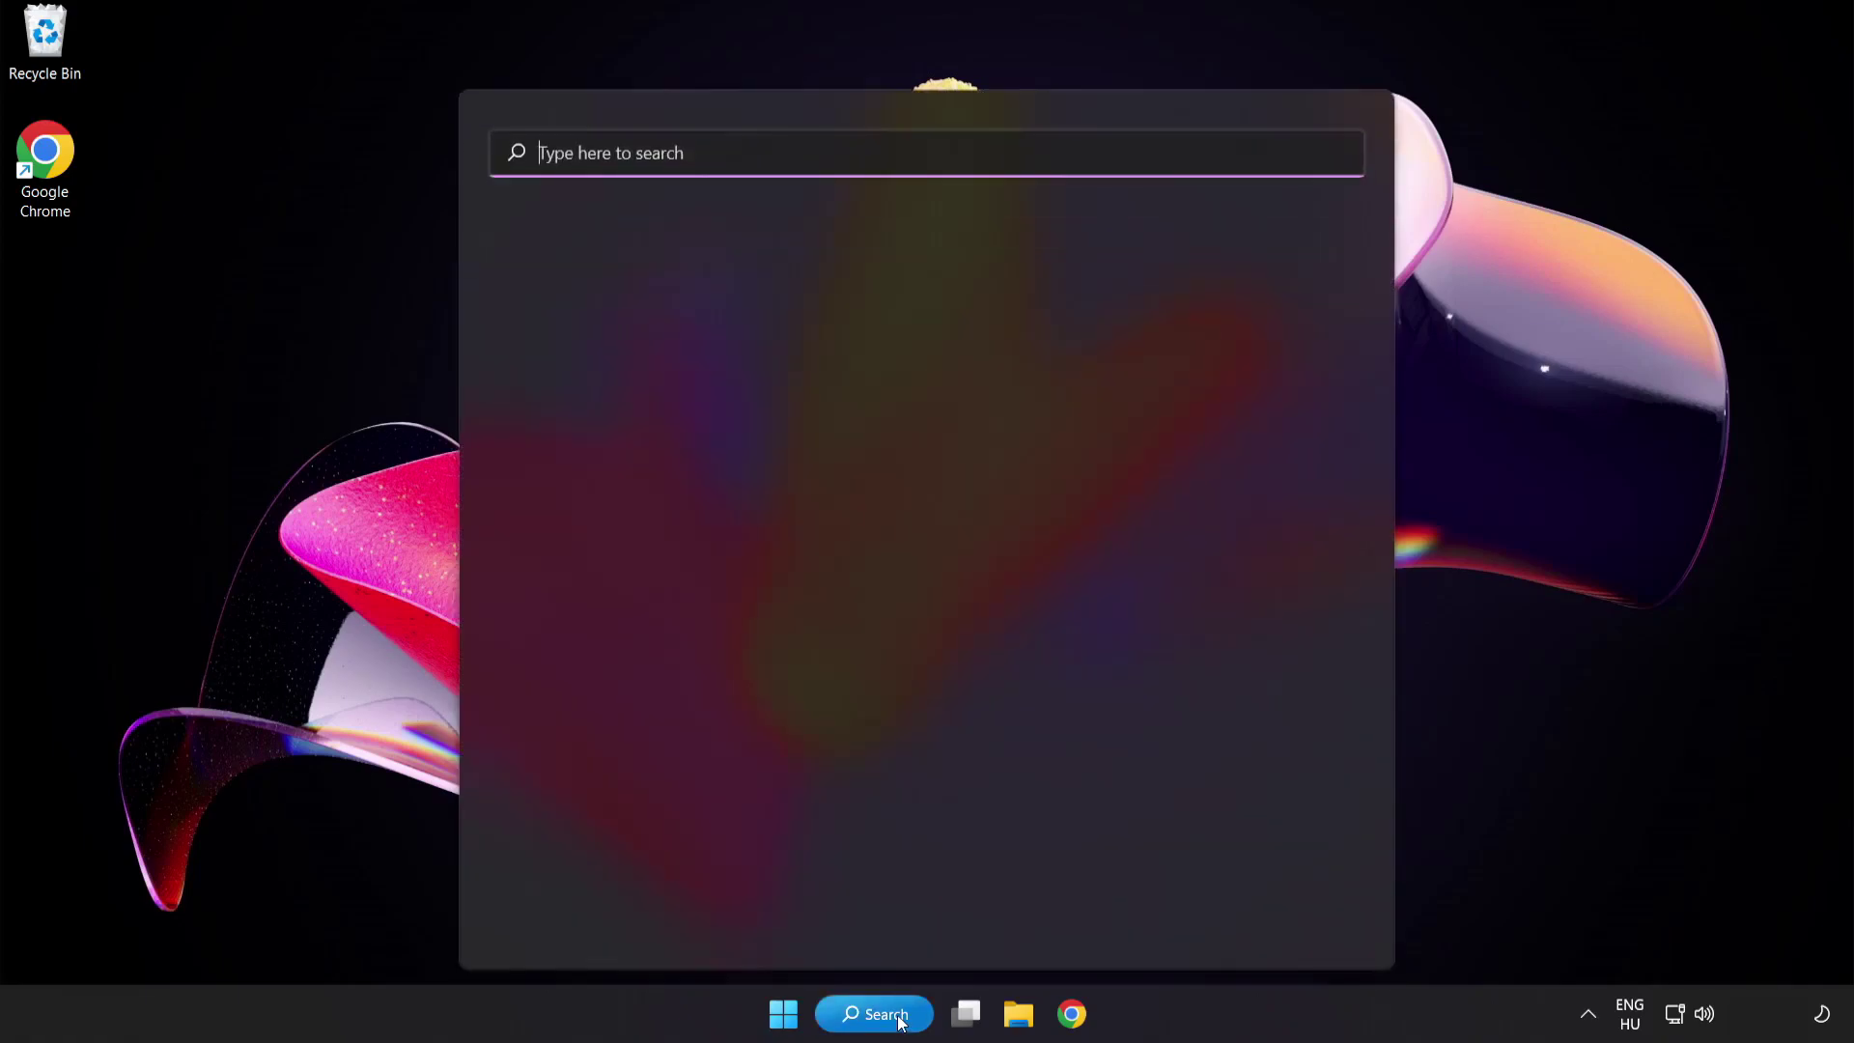
type("update")
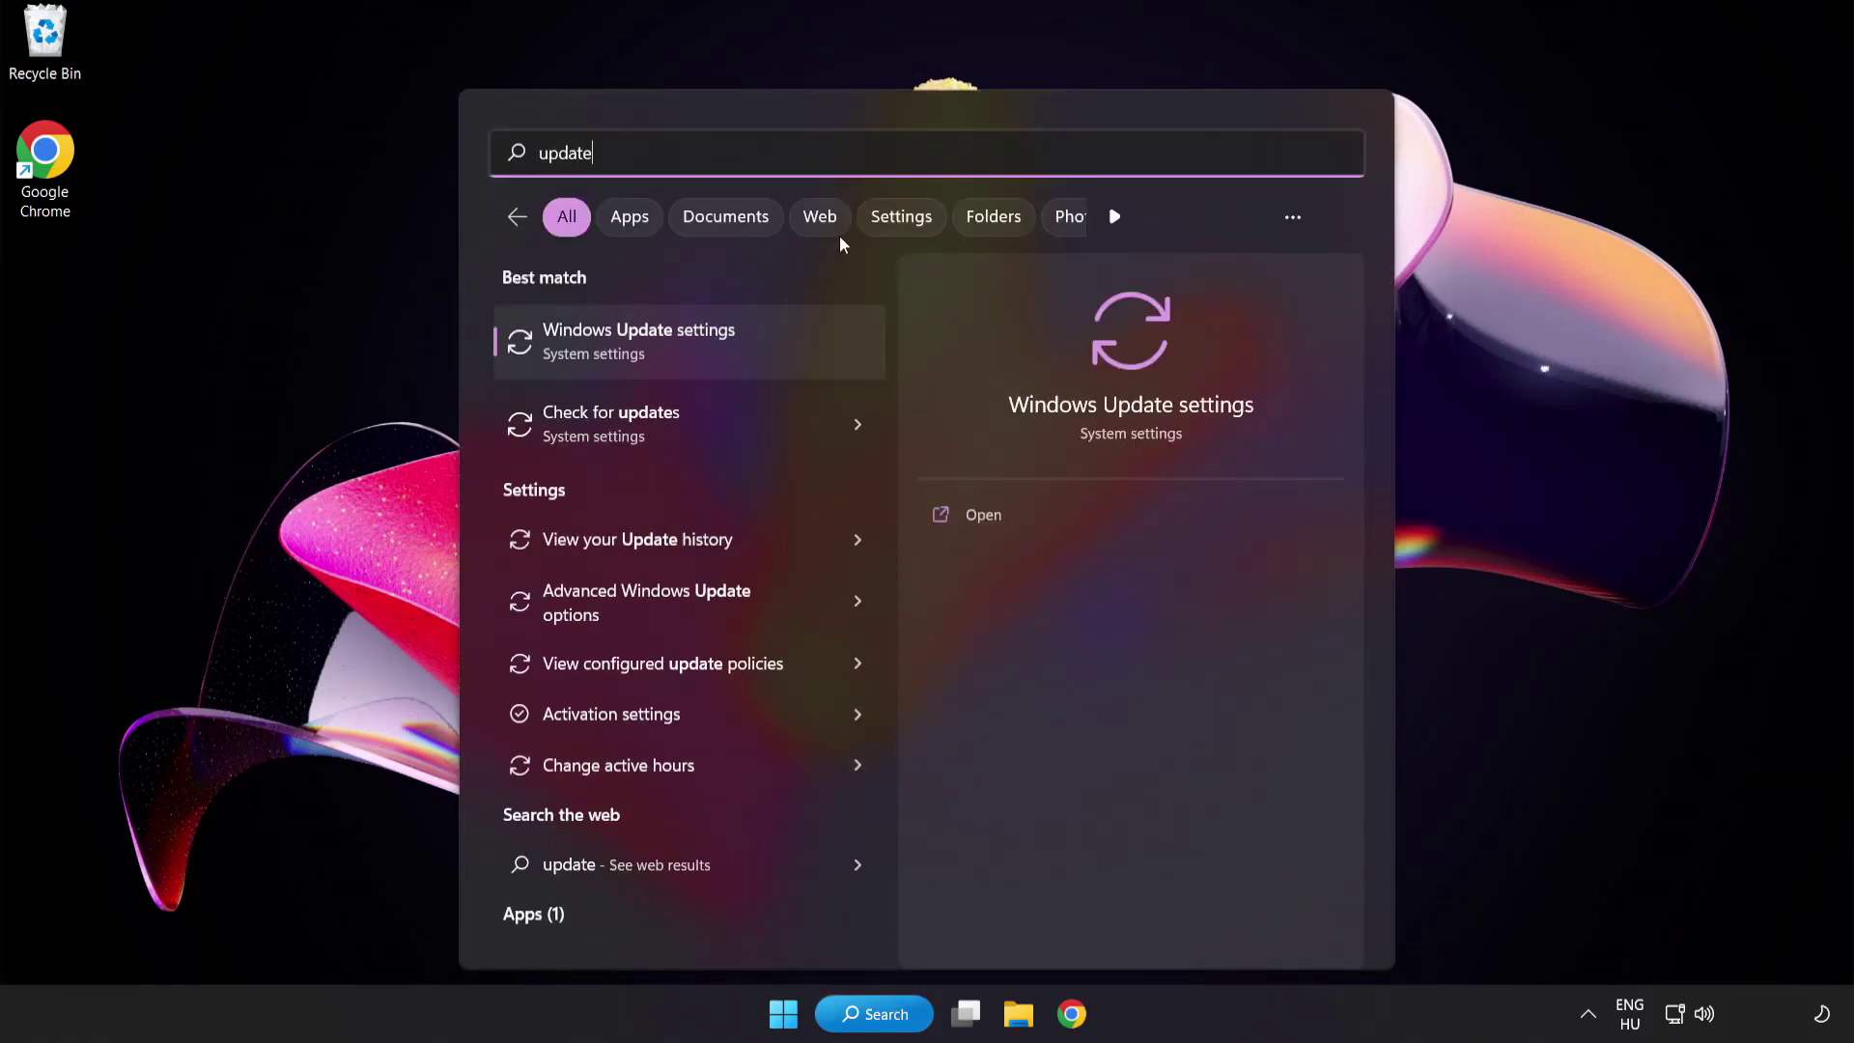
left_click(709, 357)
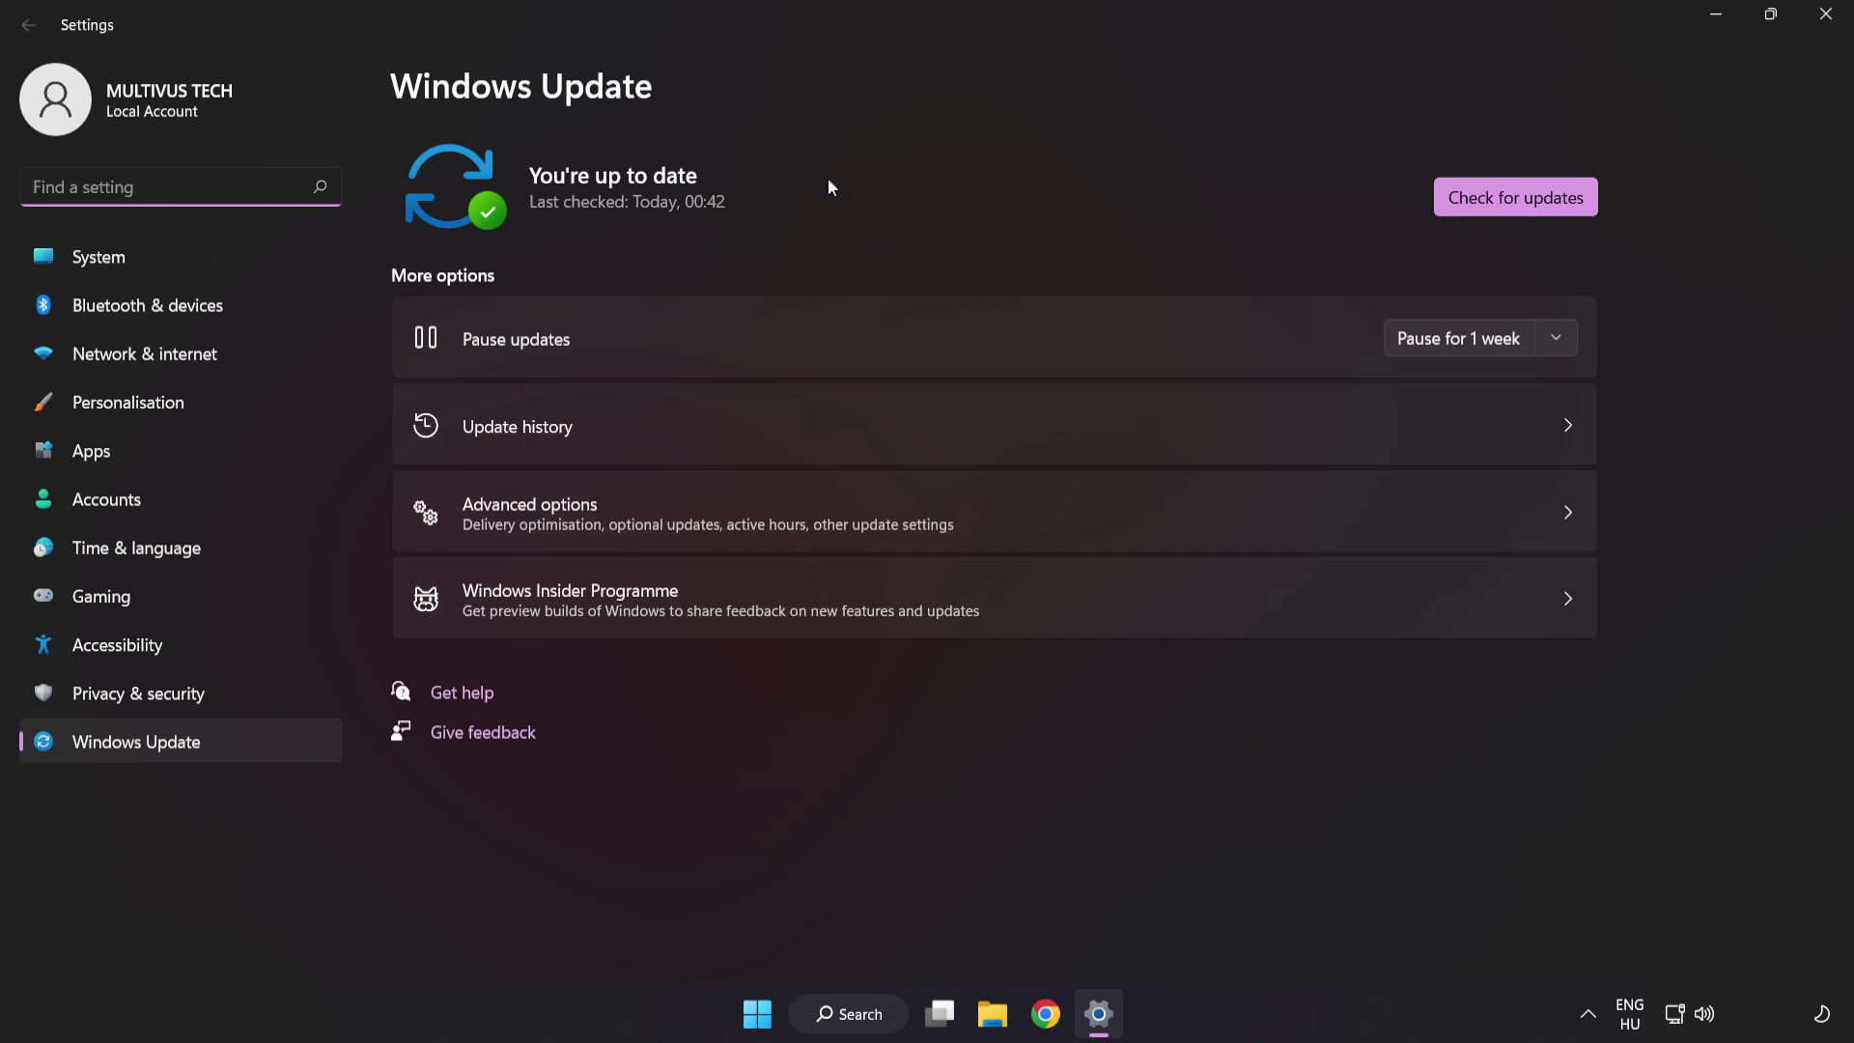
left_click(1508, 207)
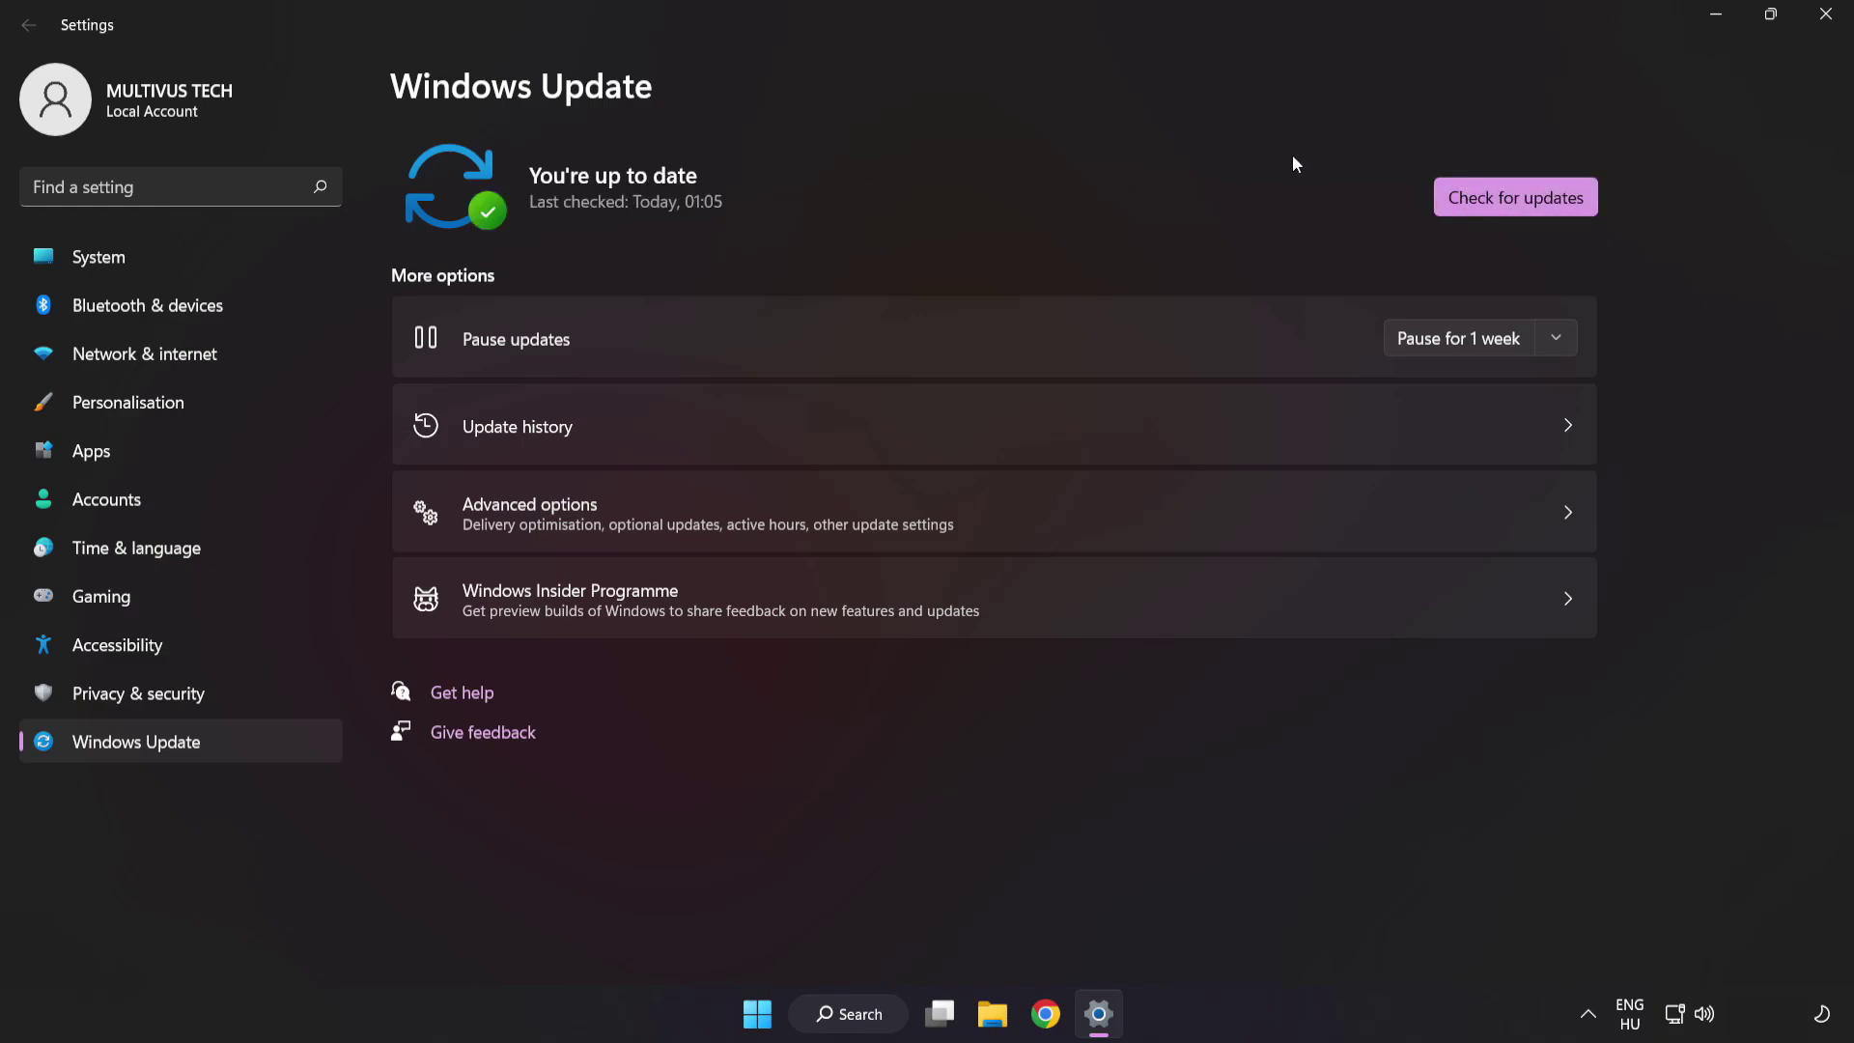
left_click(1823, 26)
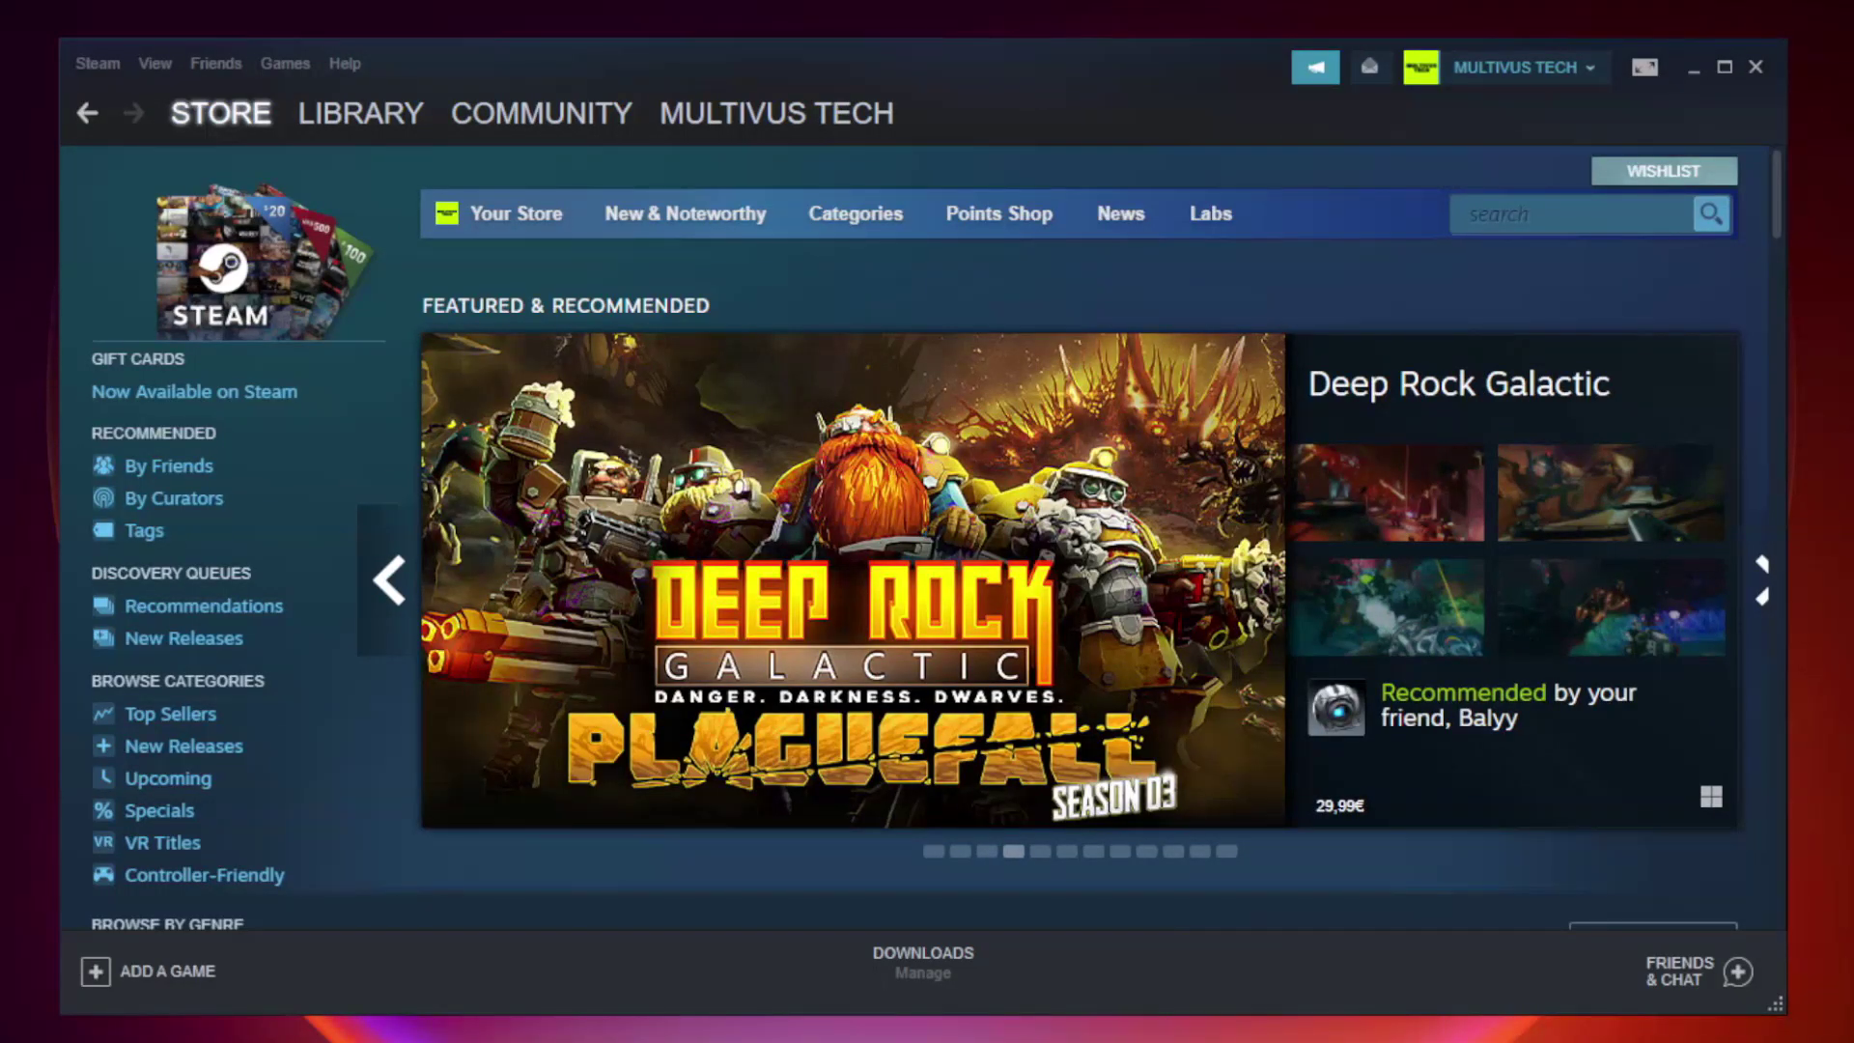
Step: In the Steam library, verify the integrity of the local files of the favourite game YOUR NOT WORKING GAME
mouse_move(303, 121)
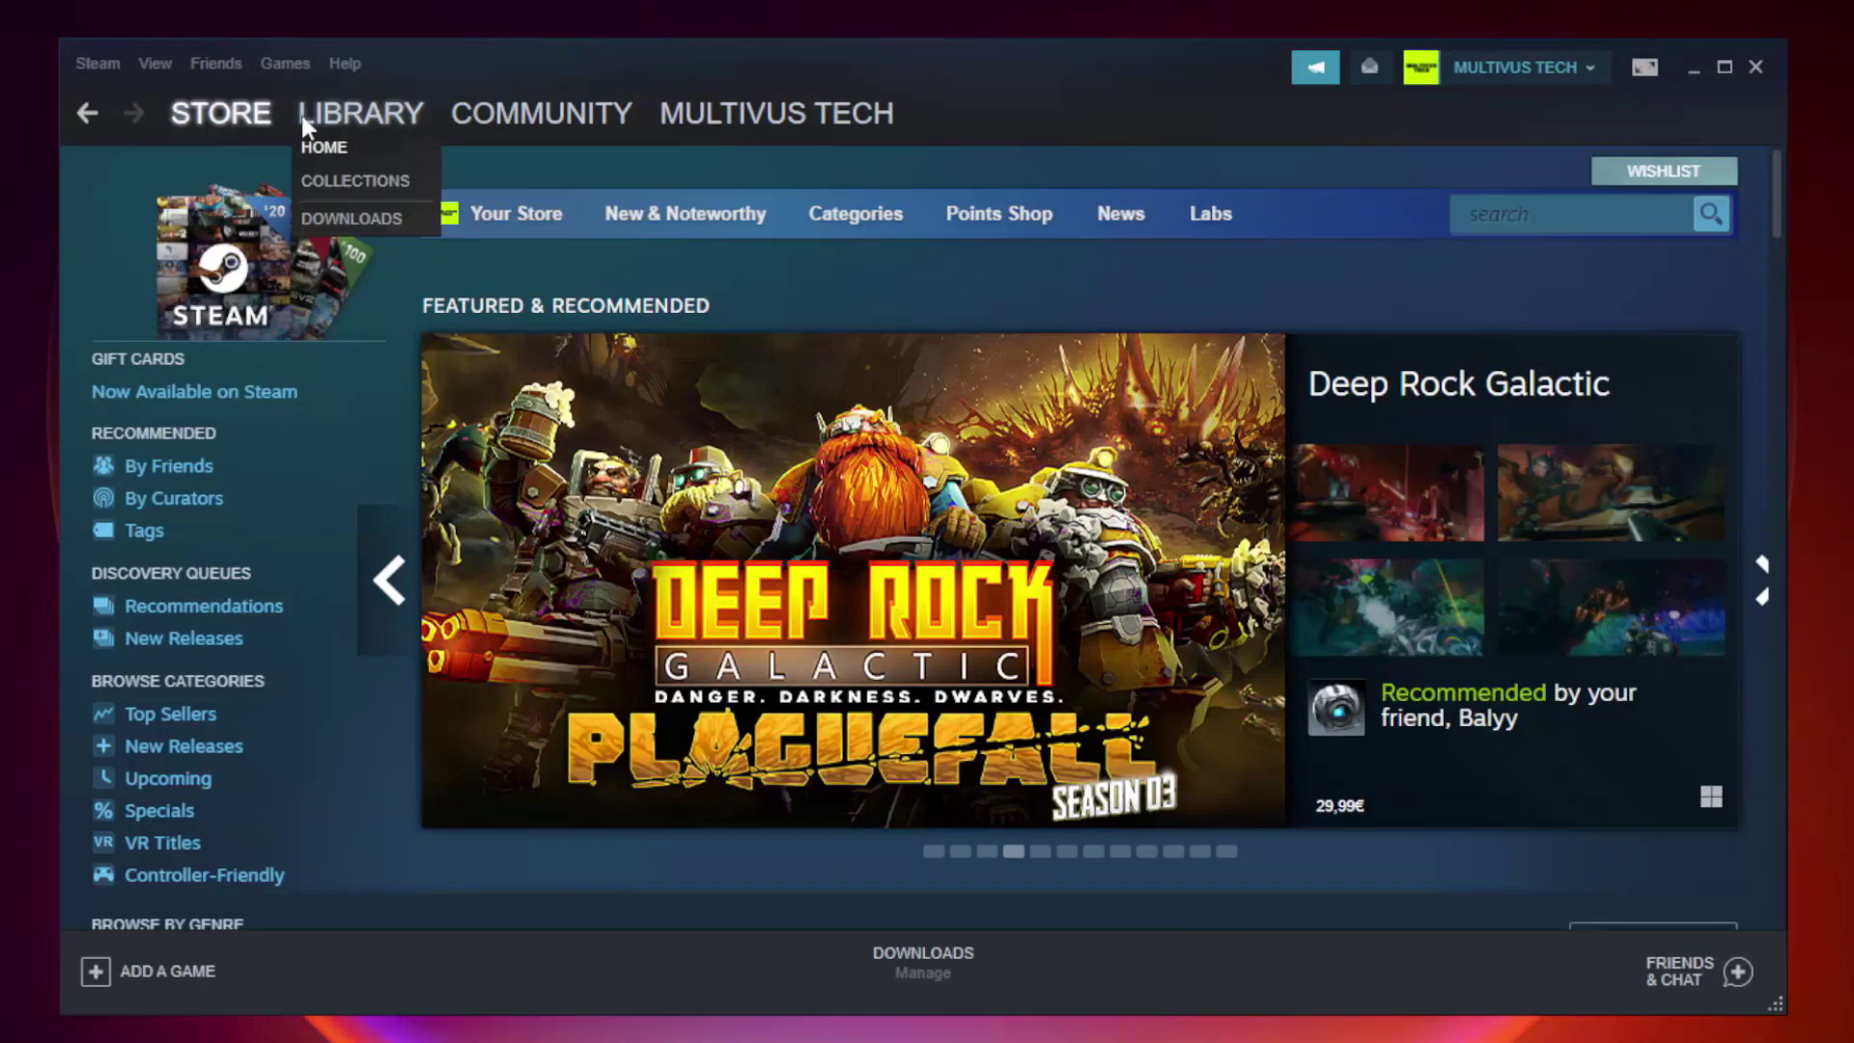
left_click(375, 124)
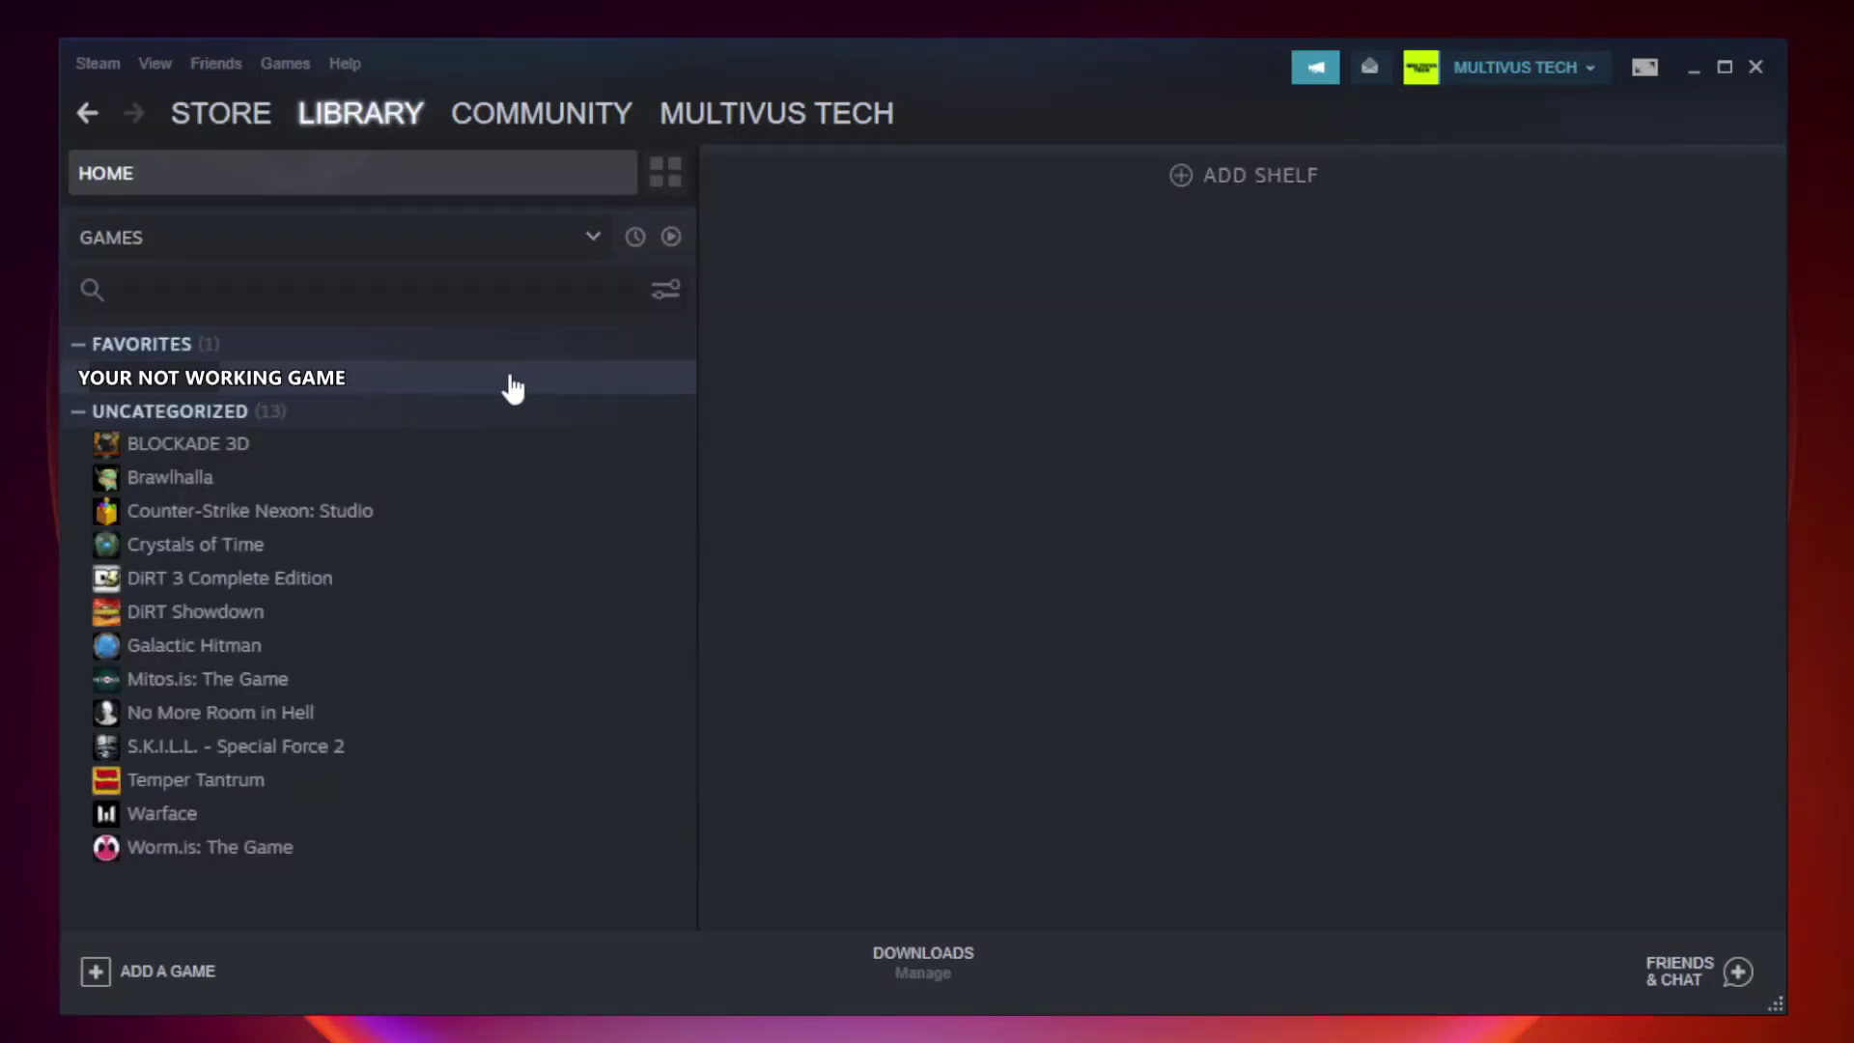
right_click(402, 386)
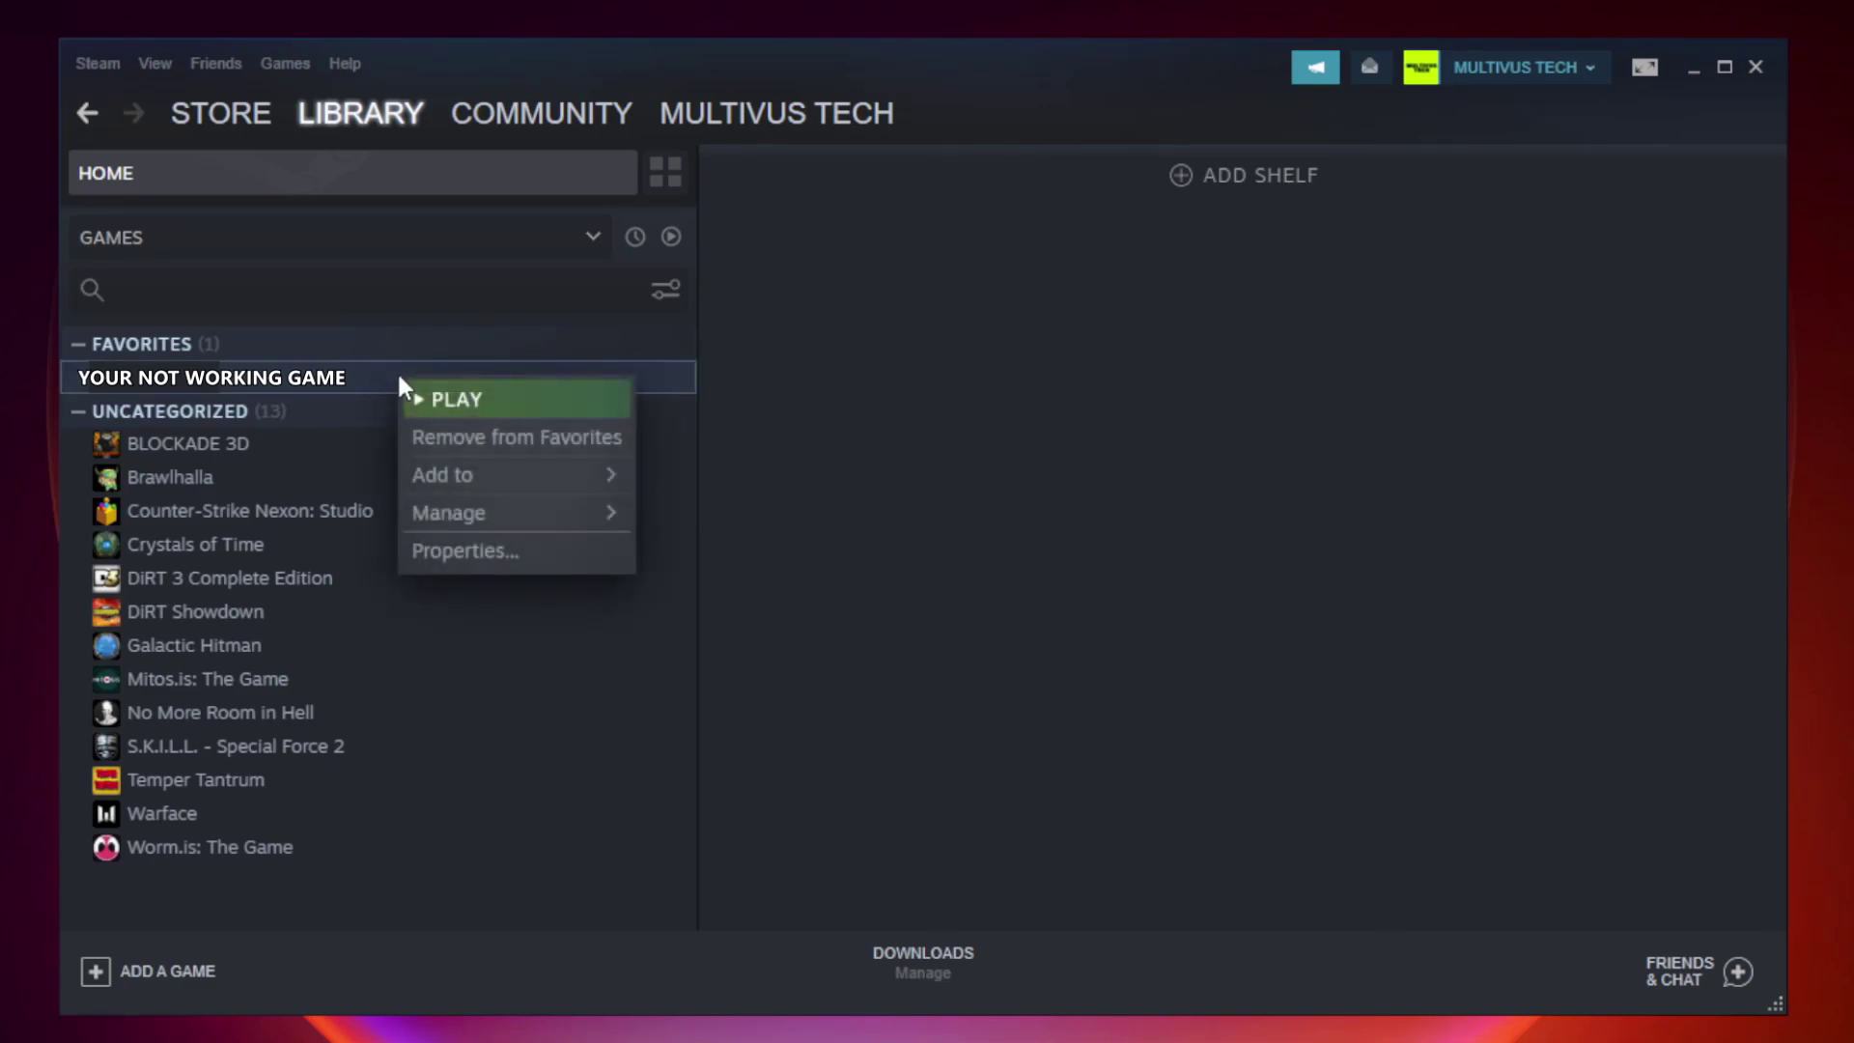
left_click(512, 550)
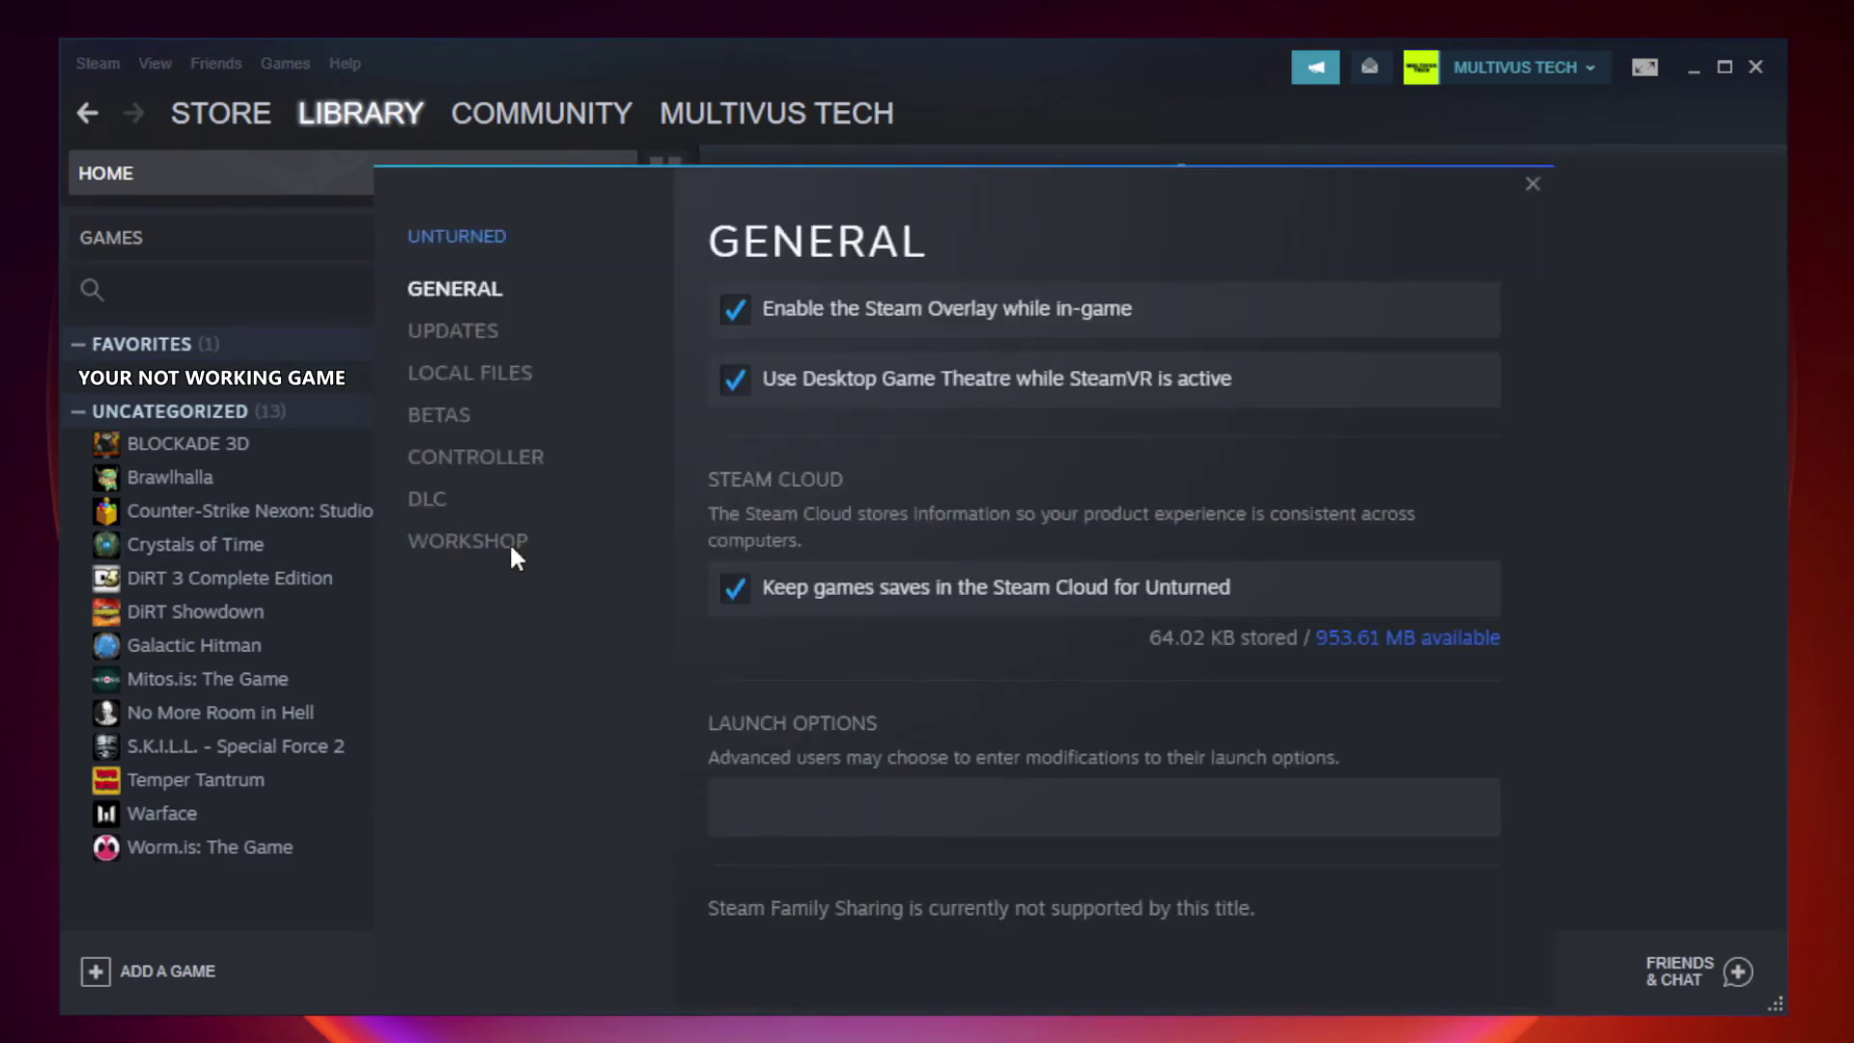
left_click(496, 391)
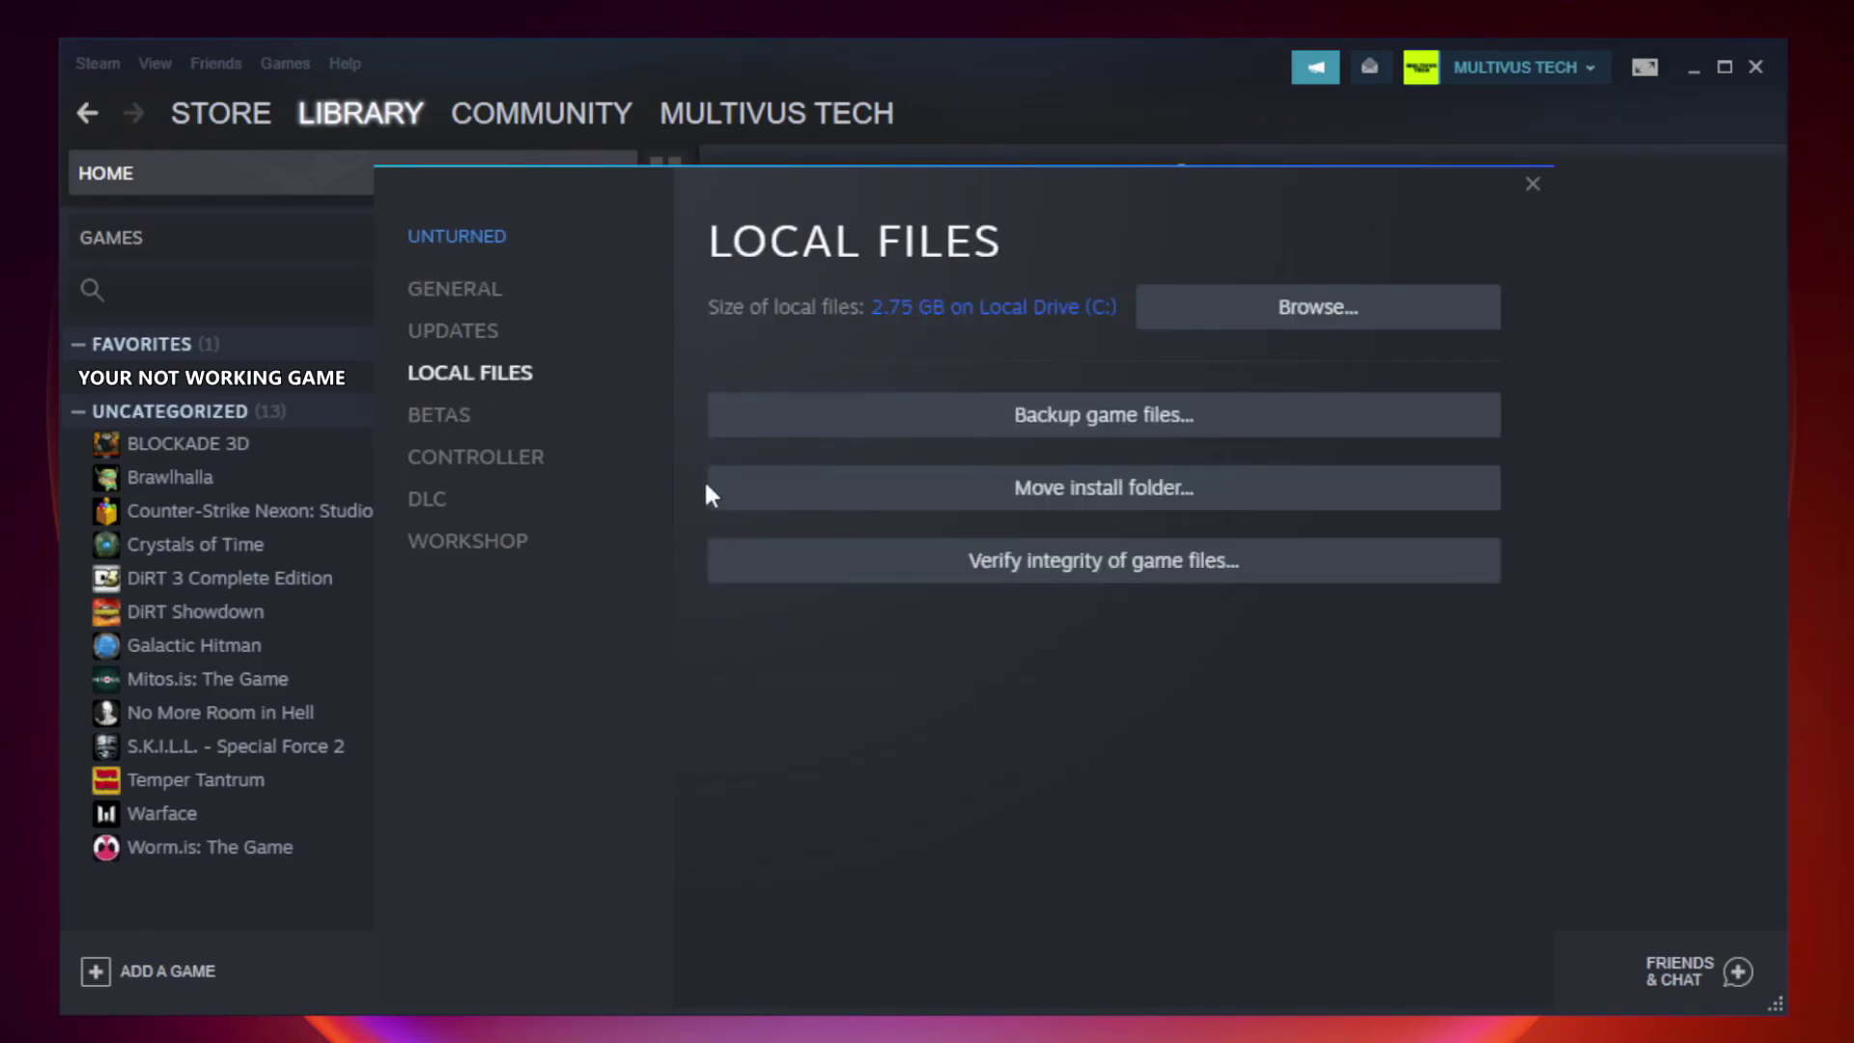
left_click(1122, 579)
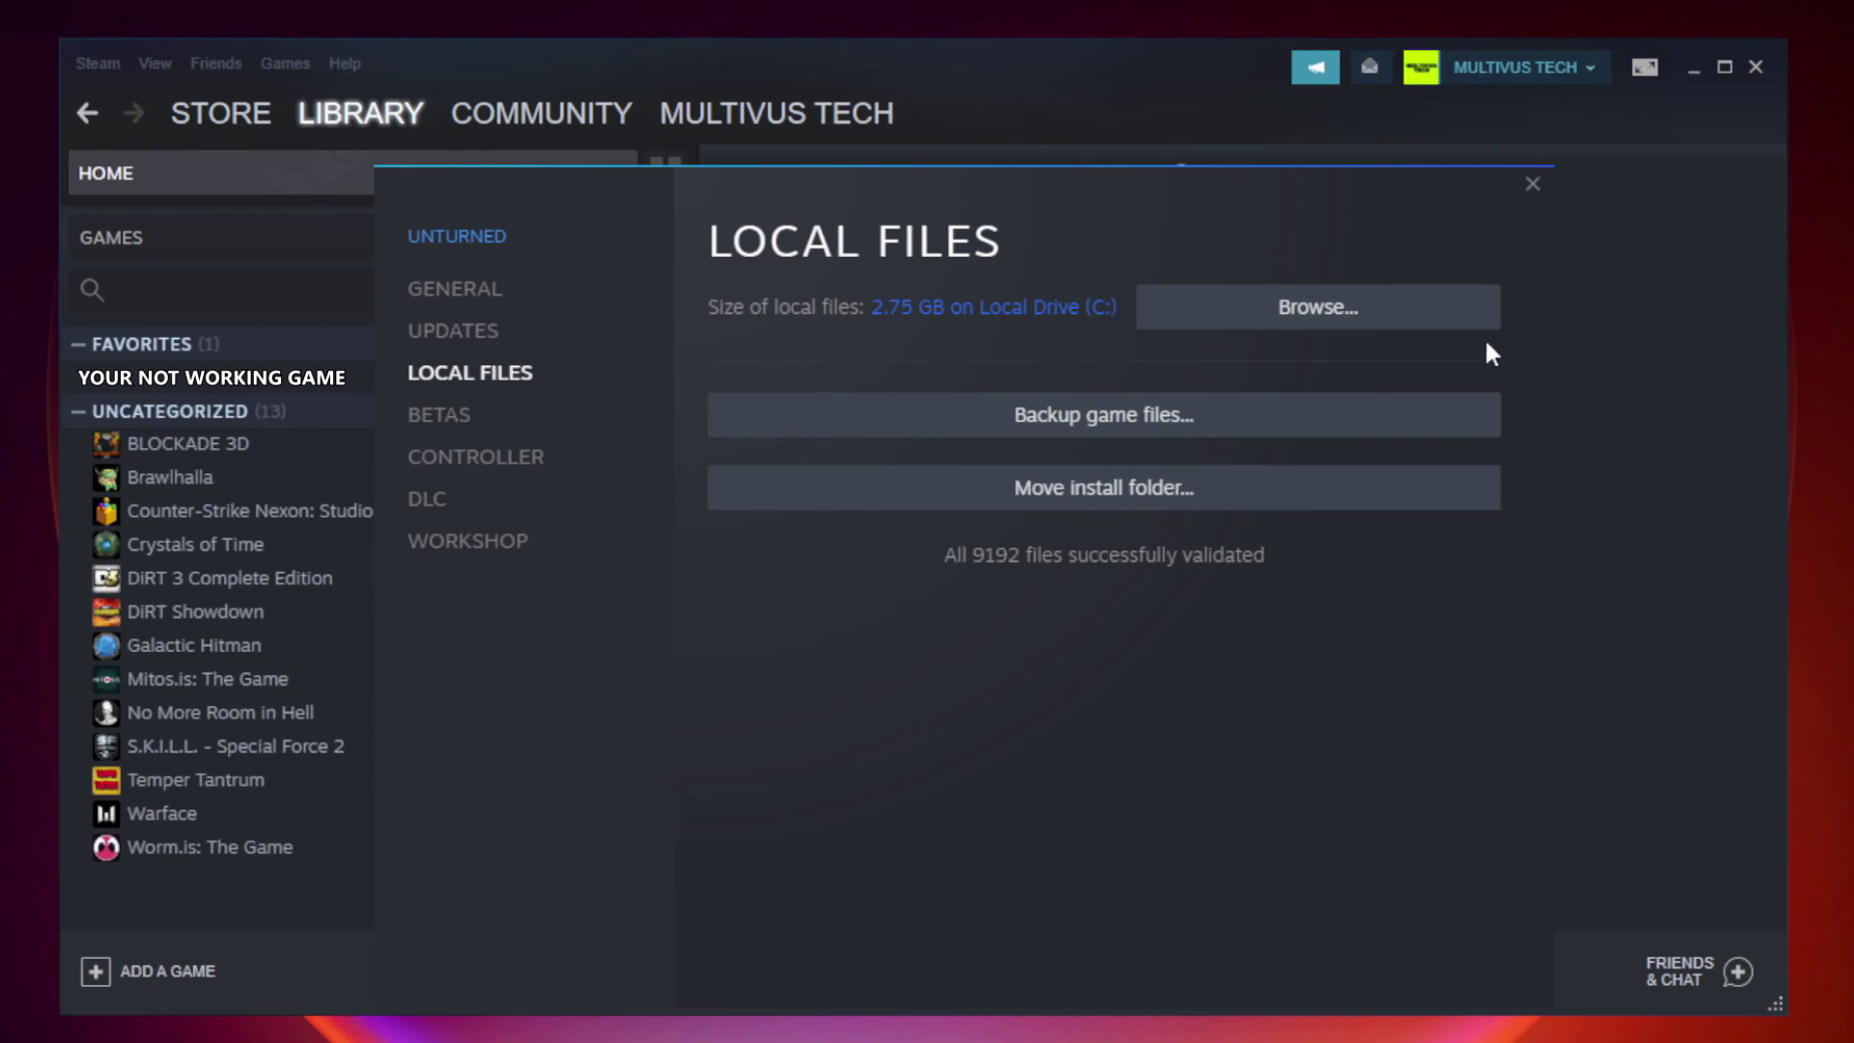
Step: Browse to the game's install folder and open the compatibility properties of the YOUR NOT WORKING GAME shortcut
left_click(1323, 319)
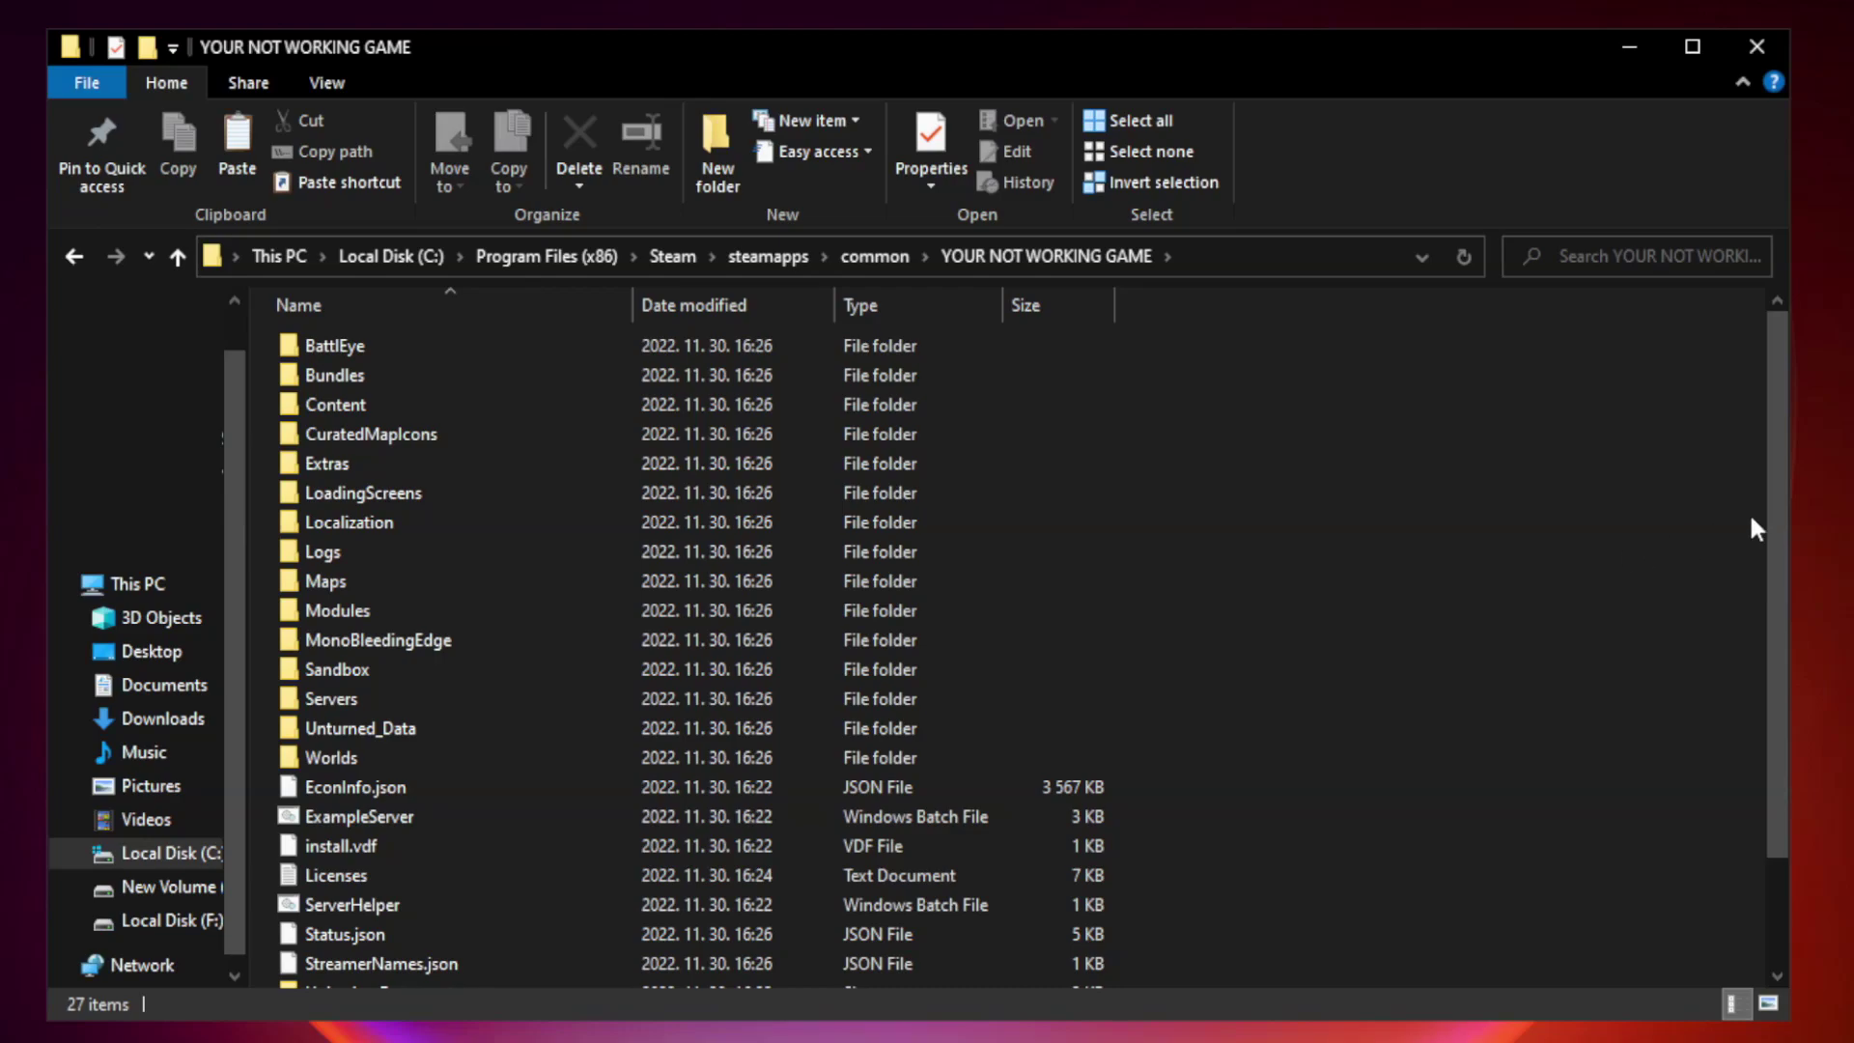
left_click_drag(1779, 506, 1781, 665)
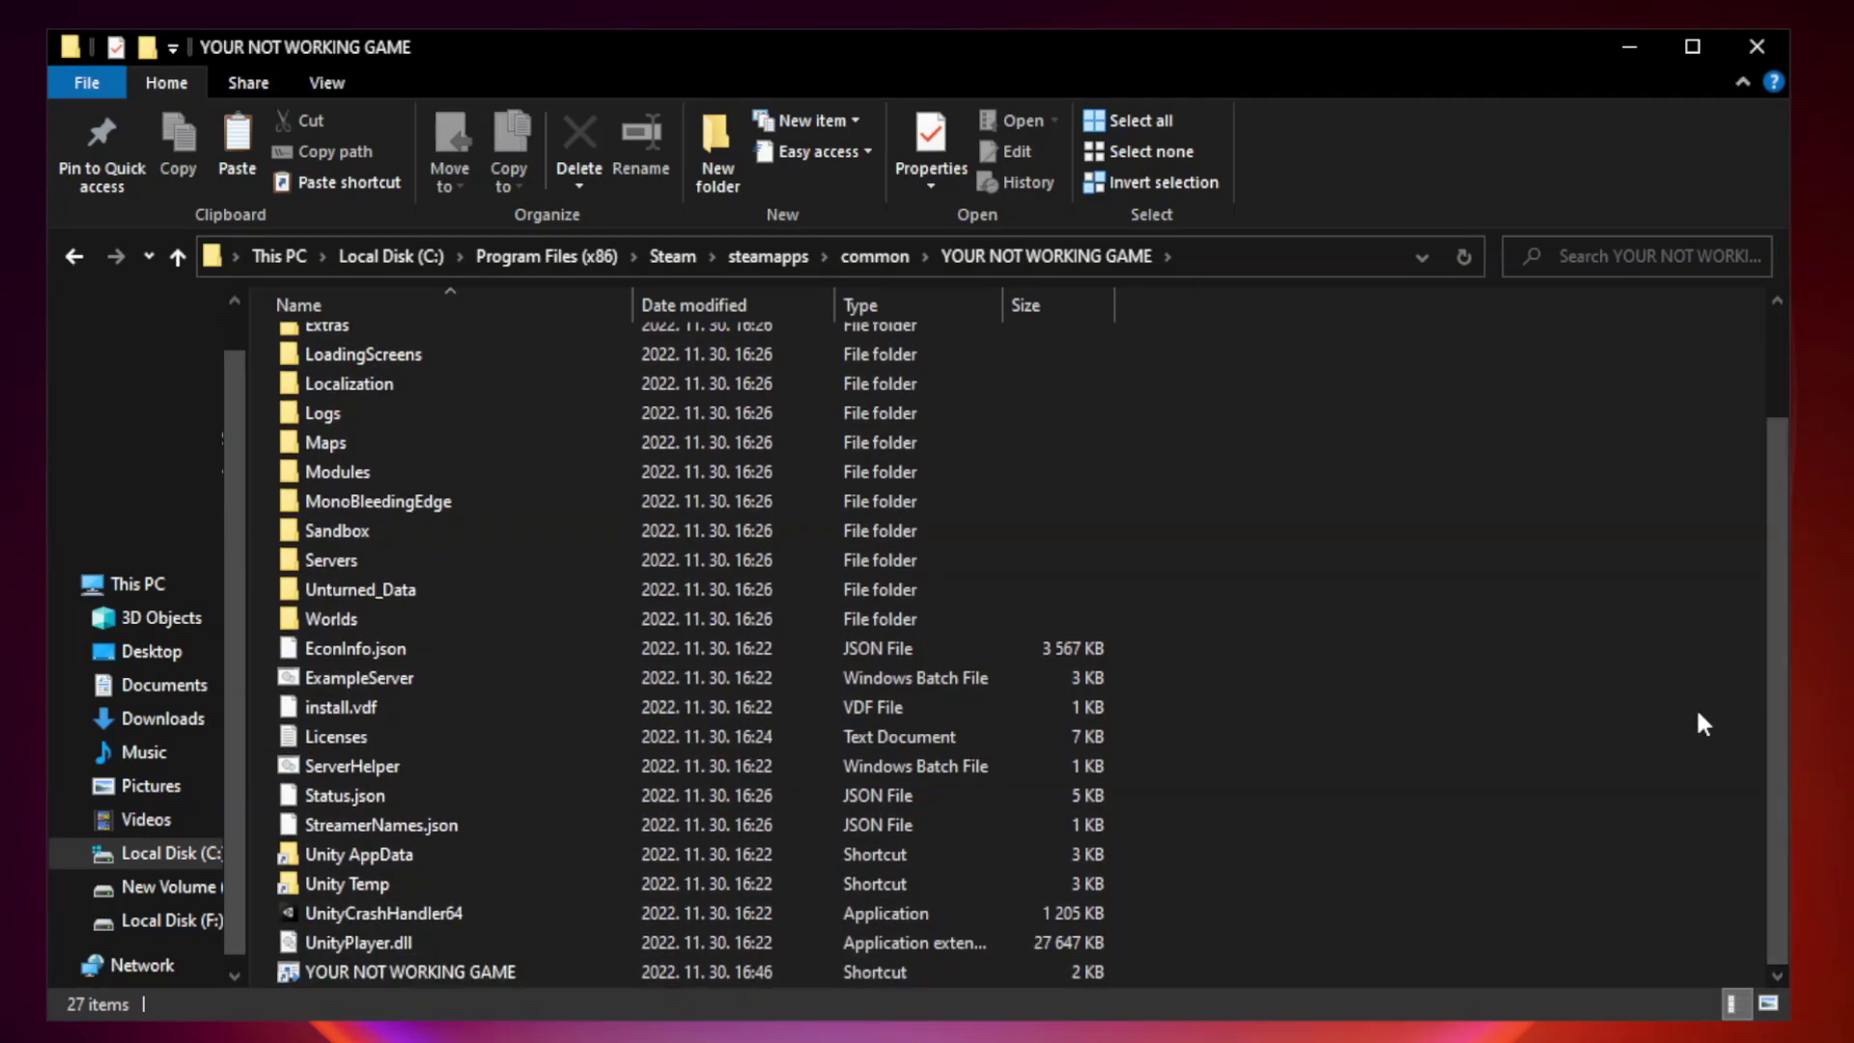
left_click(736, 969)
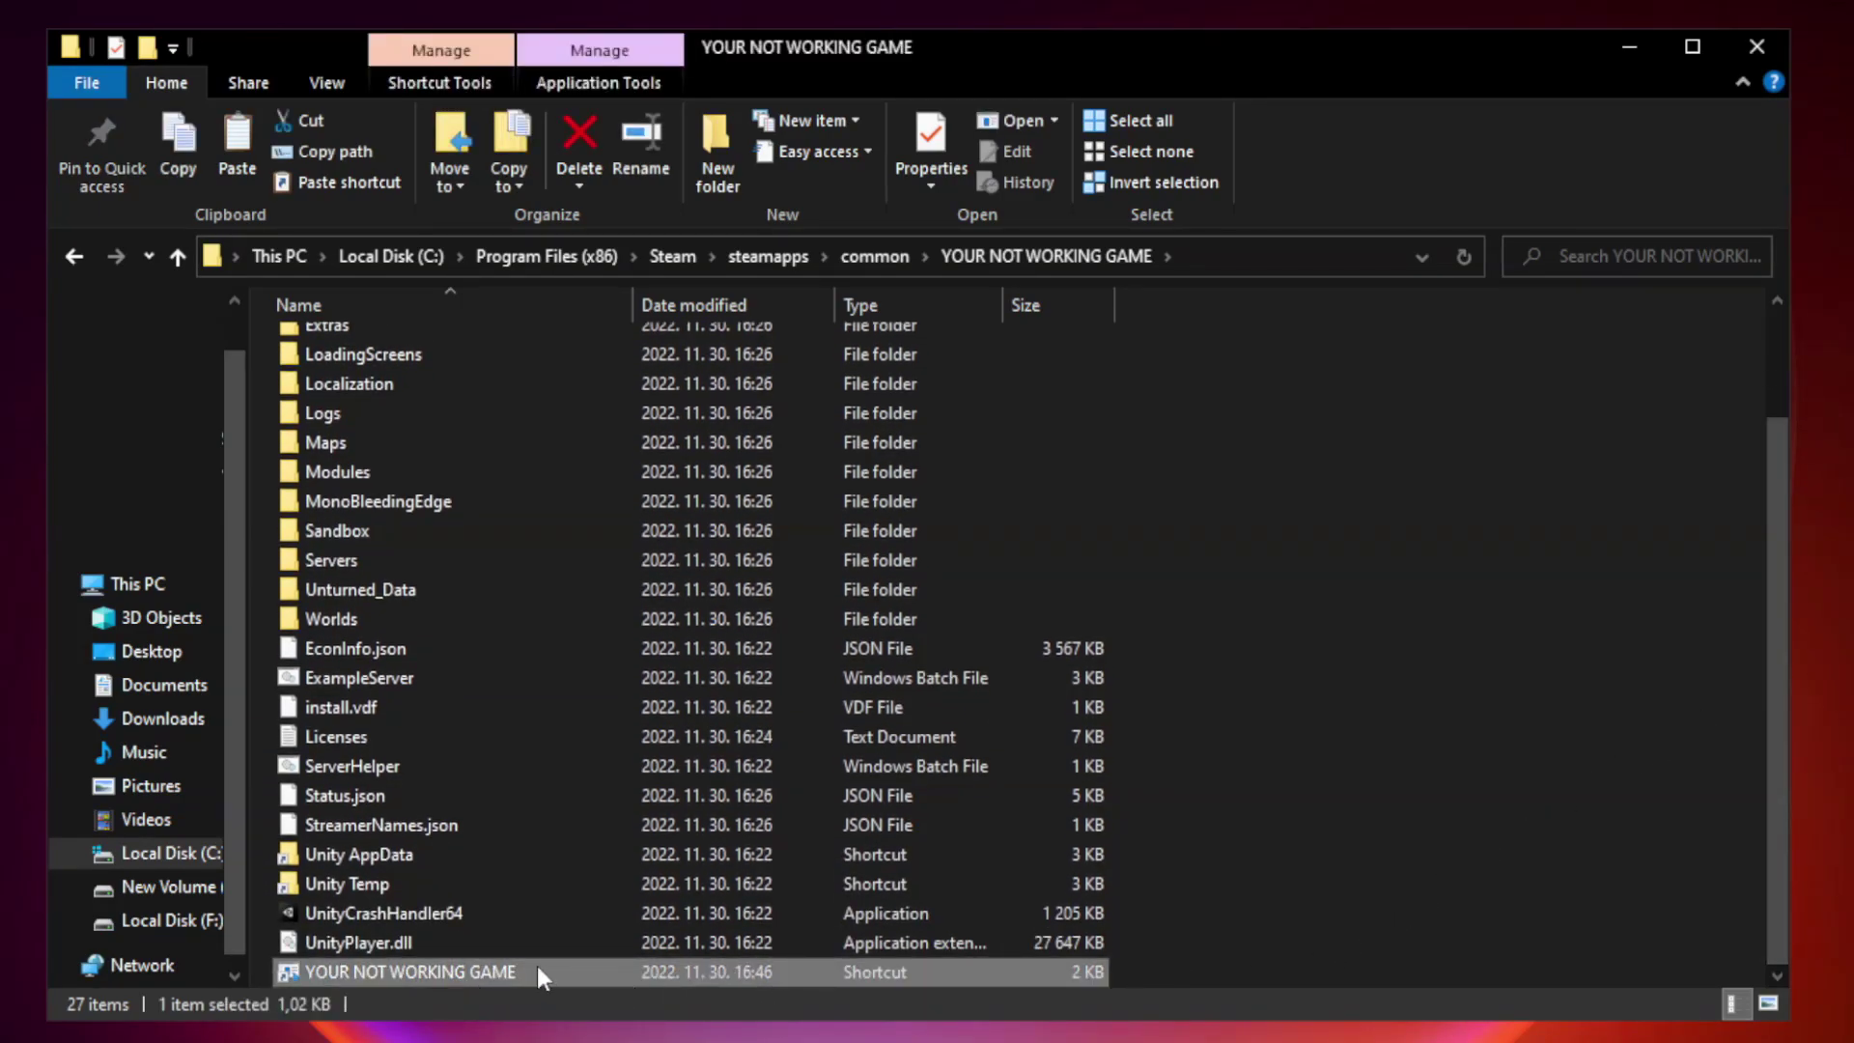
right_click(628, 965)
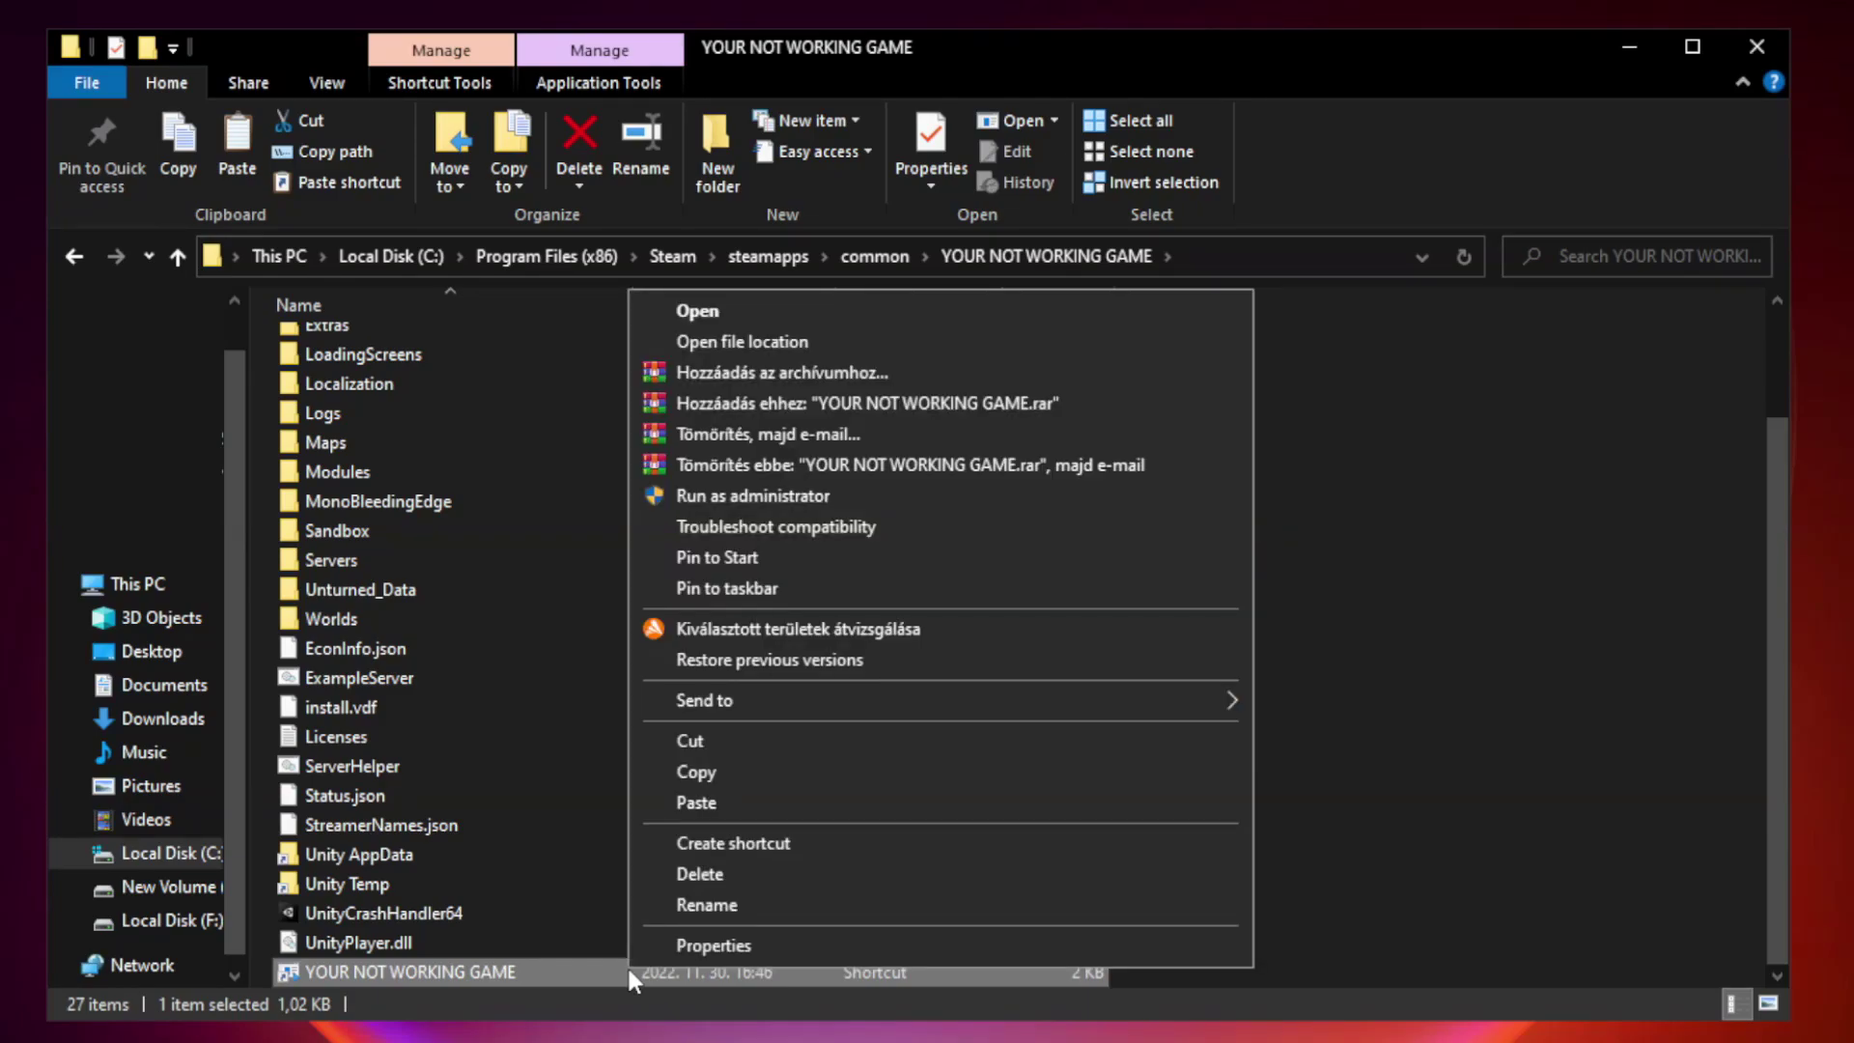
left_click(934, 945)
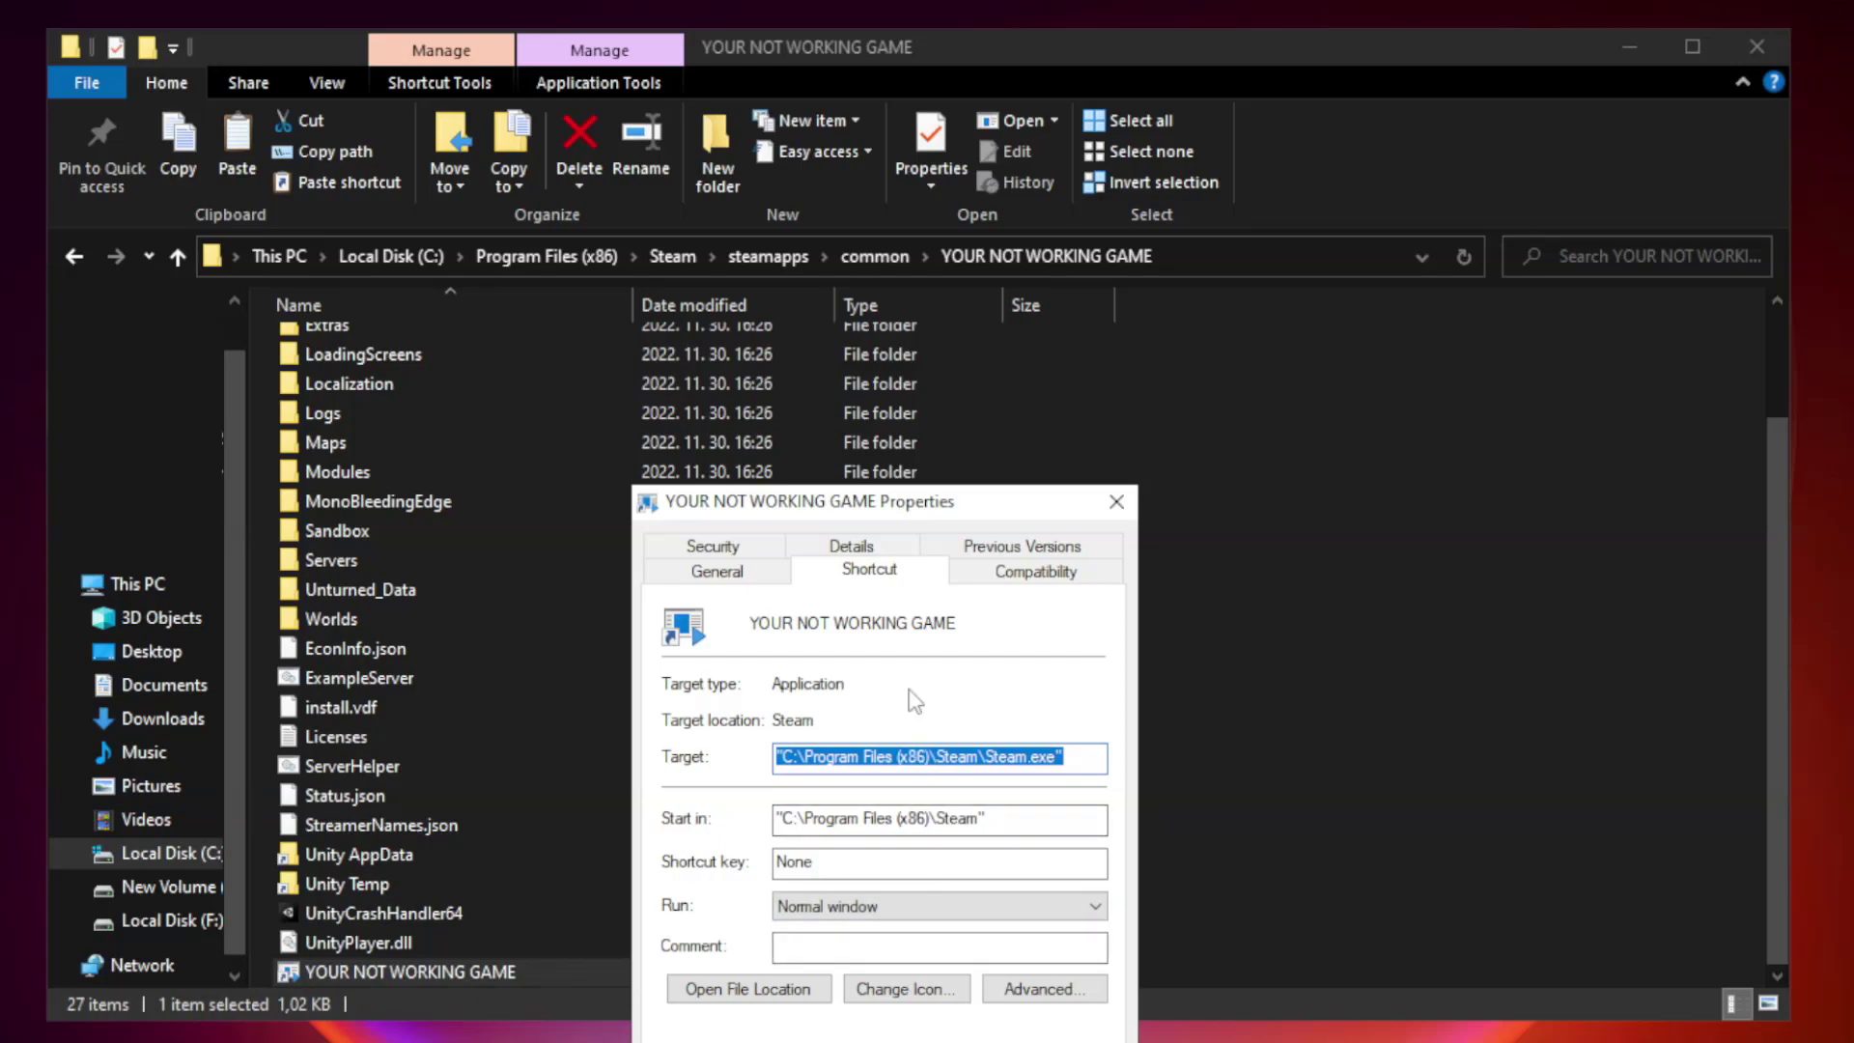
left_click_drag(918, 512, 919, 207)
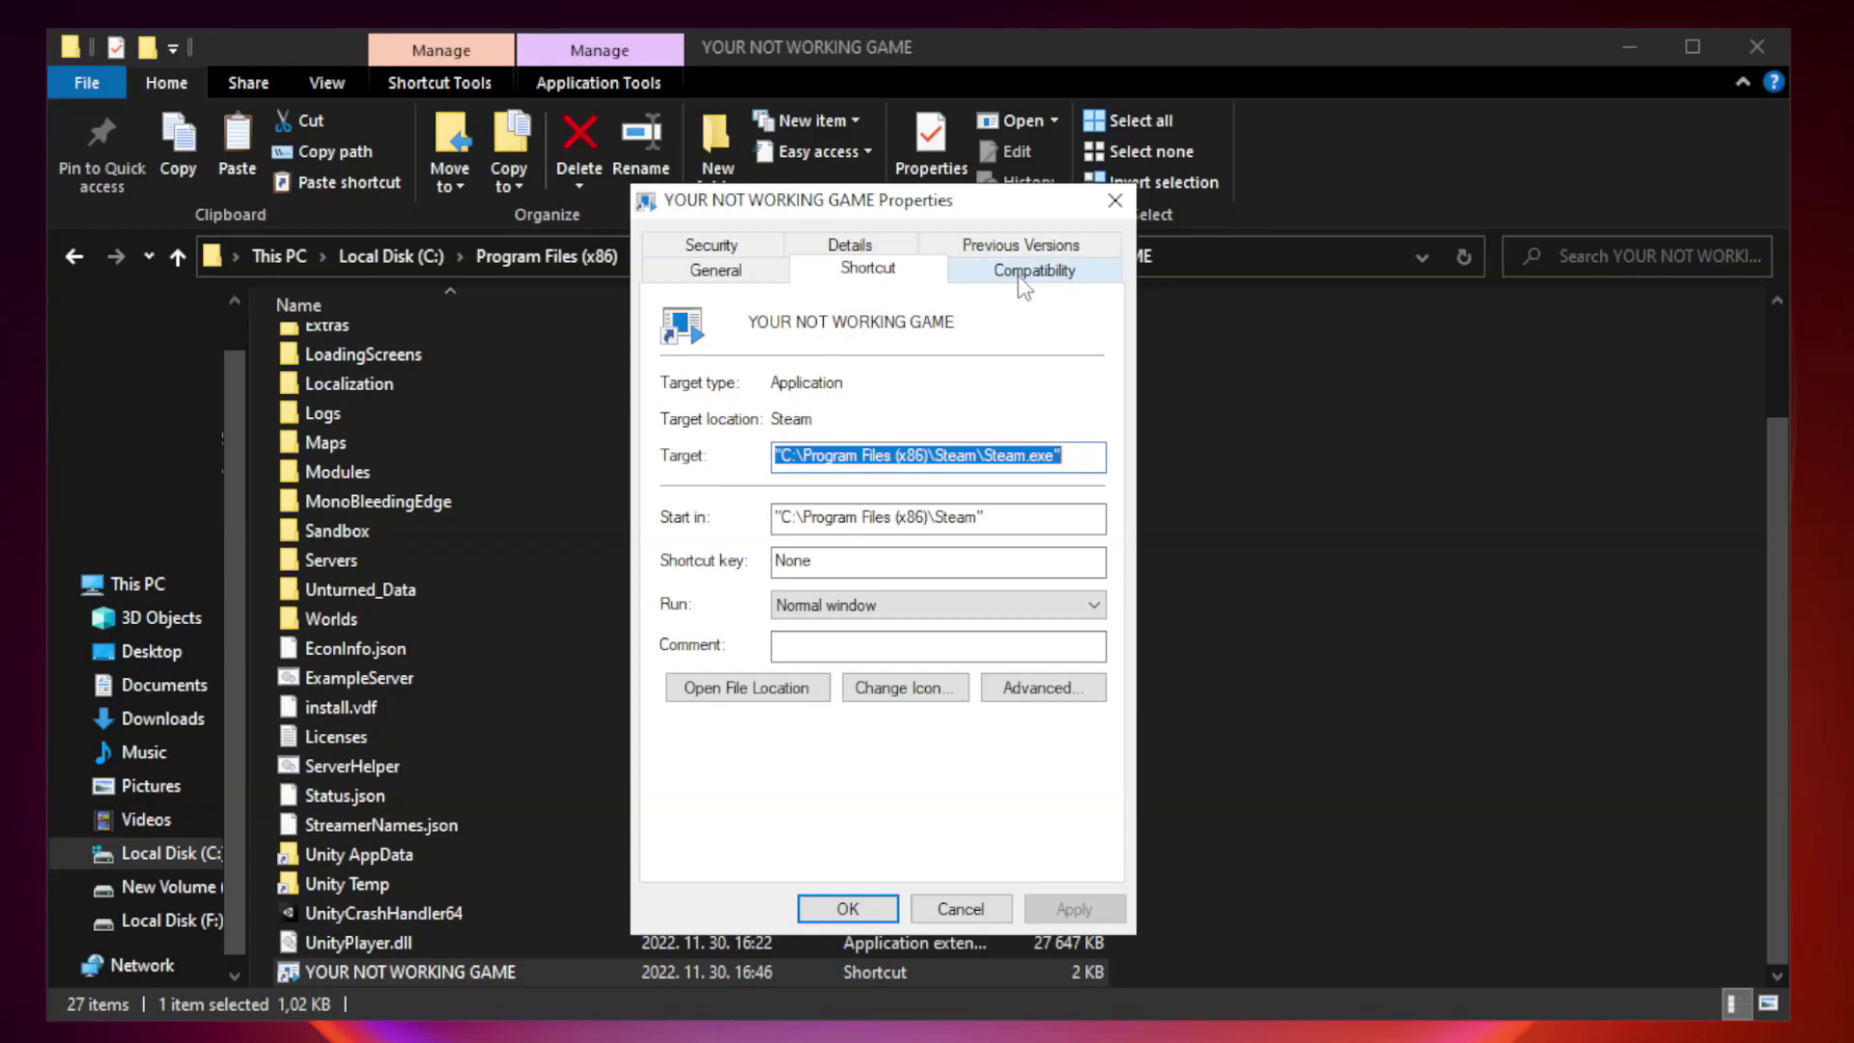
left_click(1031, 276)
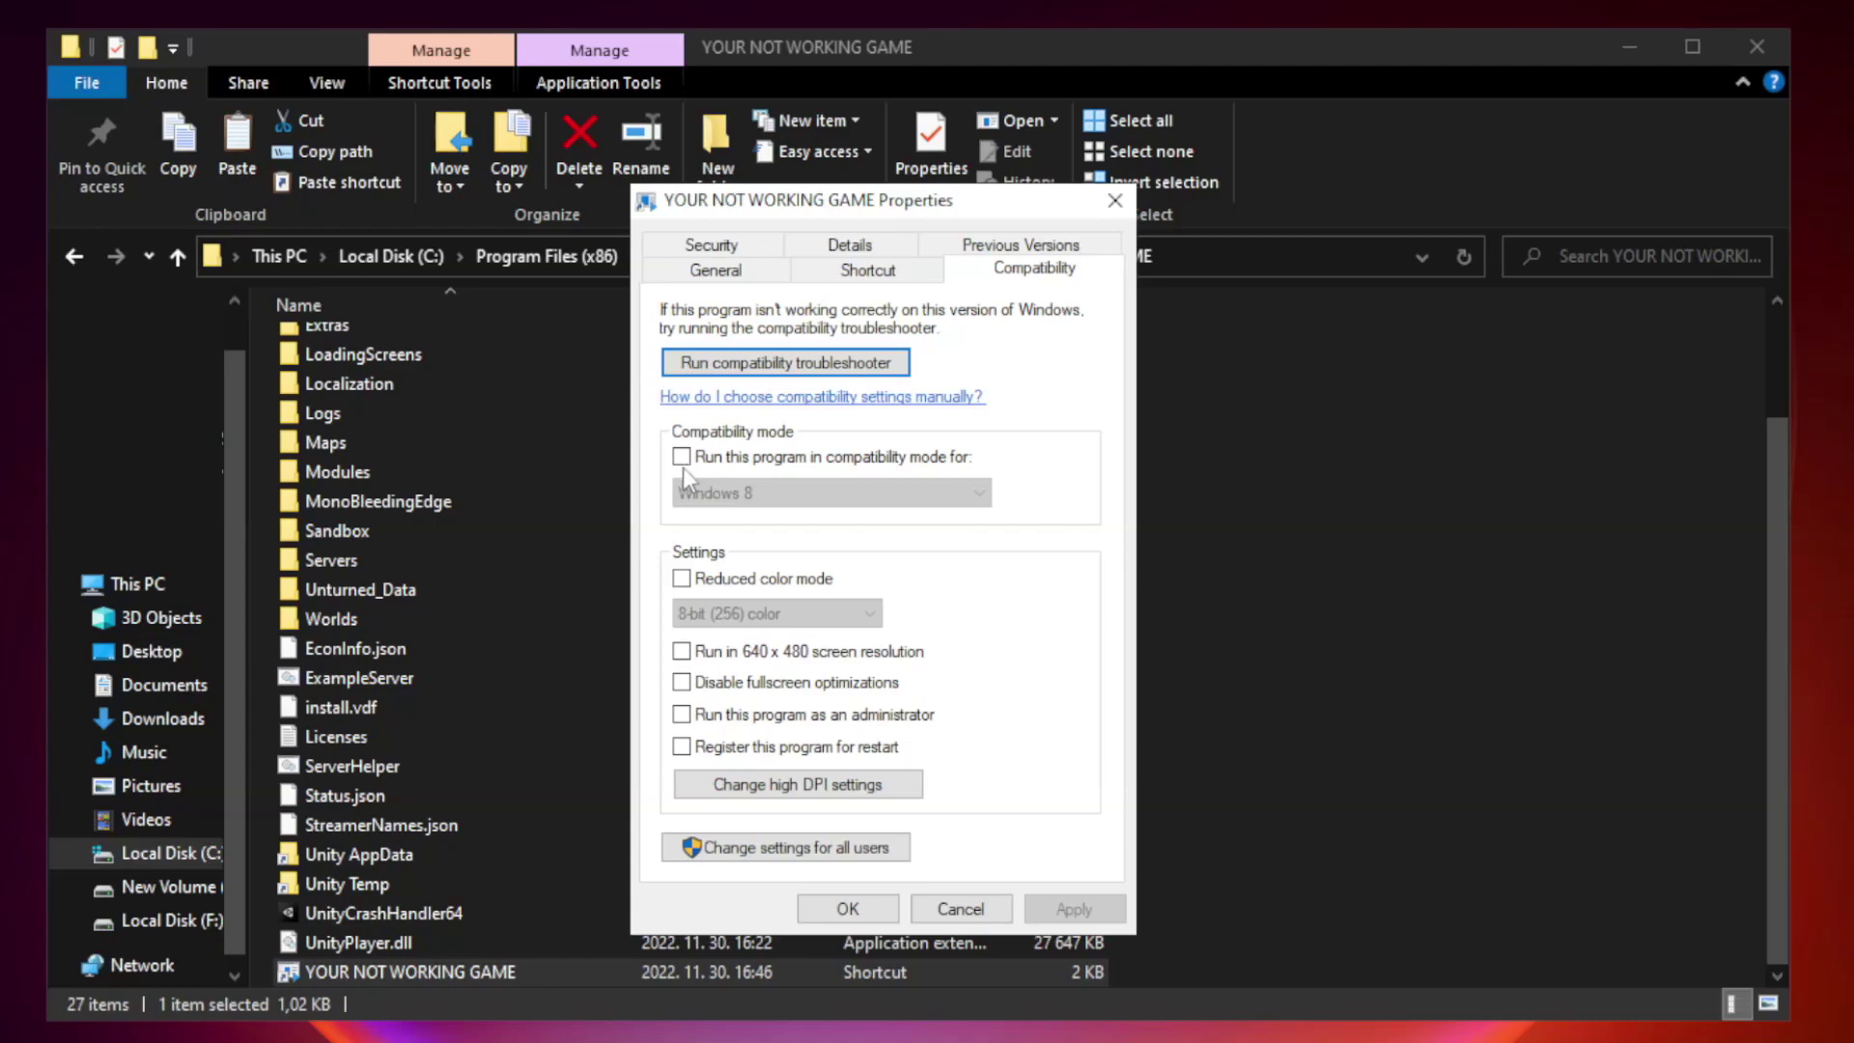
Step: Enable compatibility mode for Windows 8, disable fullscreen optimizations, set the shortcut to run as administrator and apply the changes
left_click(734, 458)
left_click(829, 493)
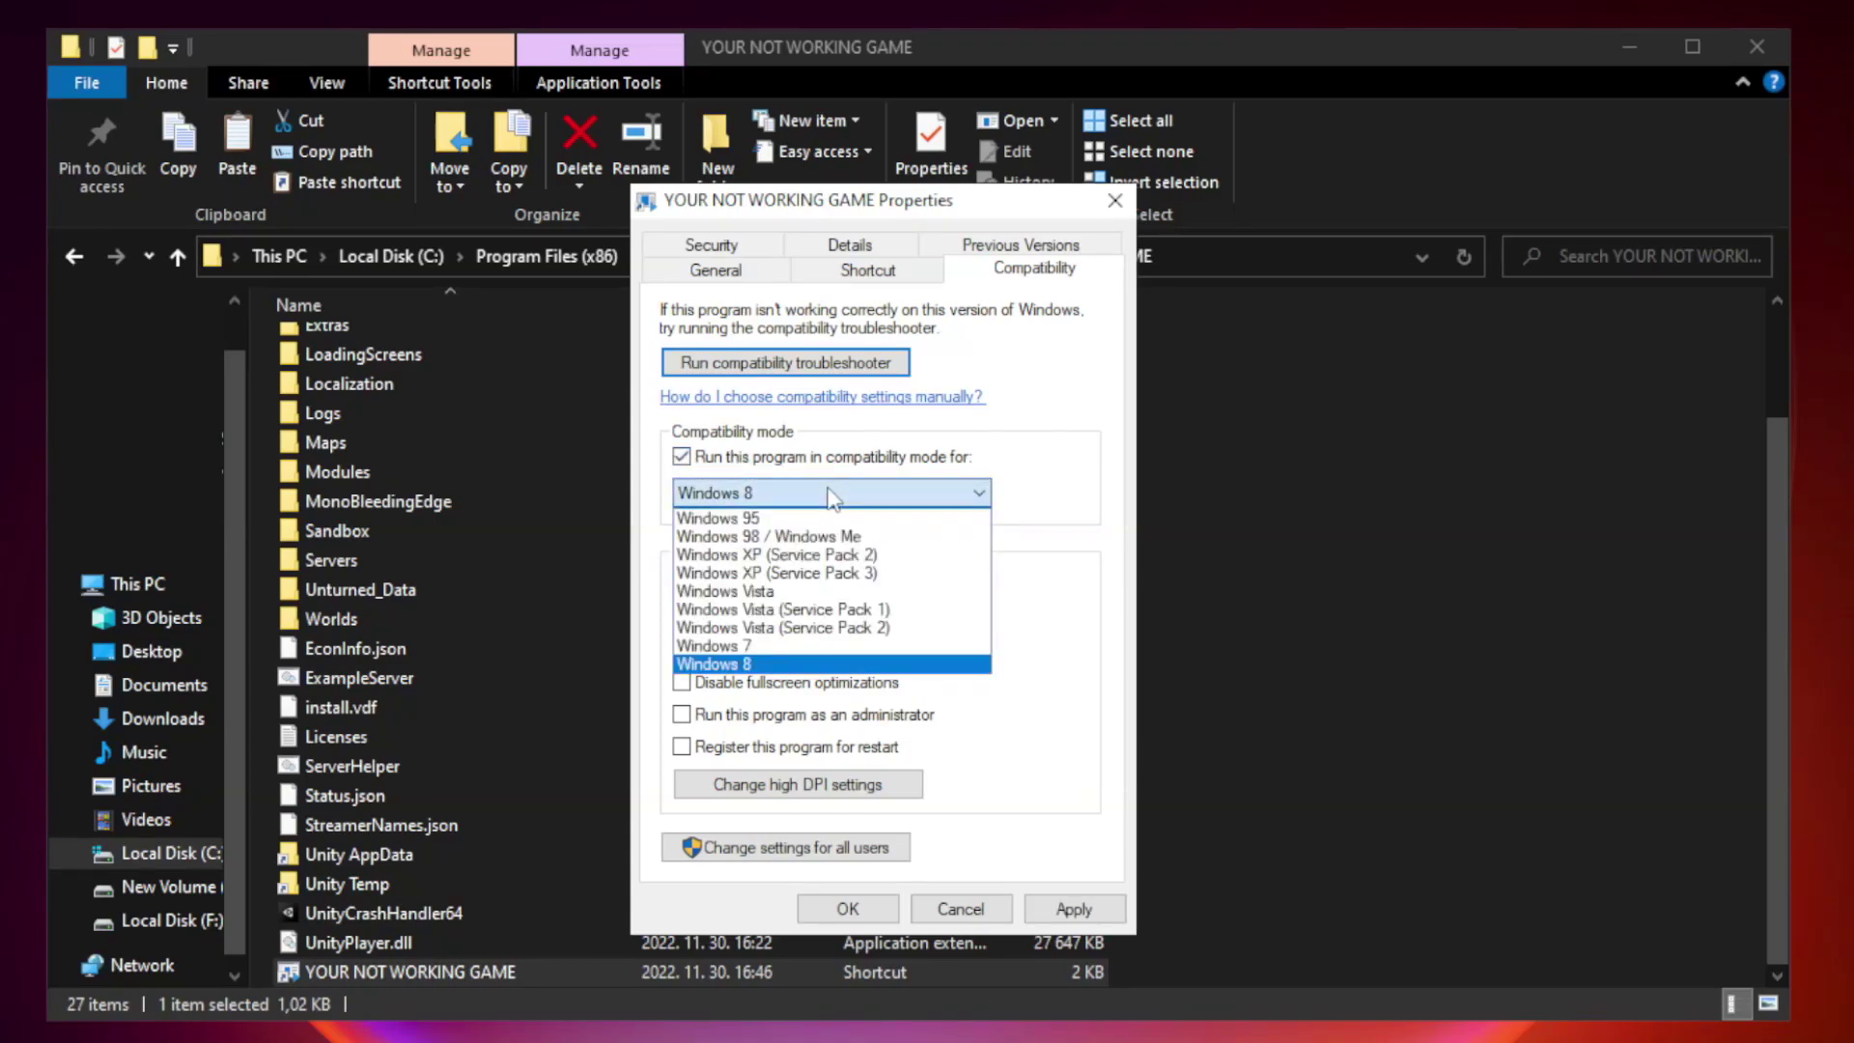
left_click(785, 665)
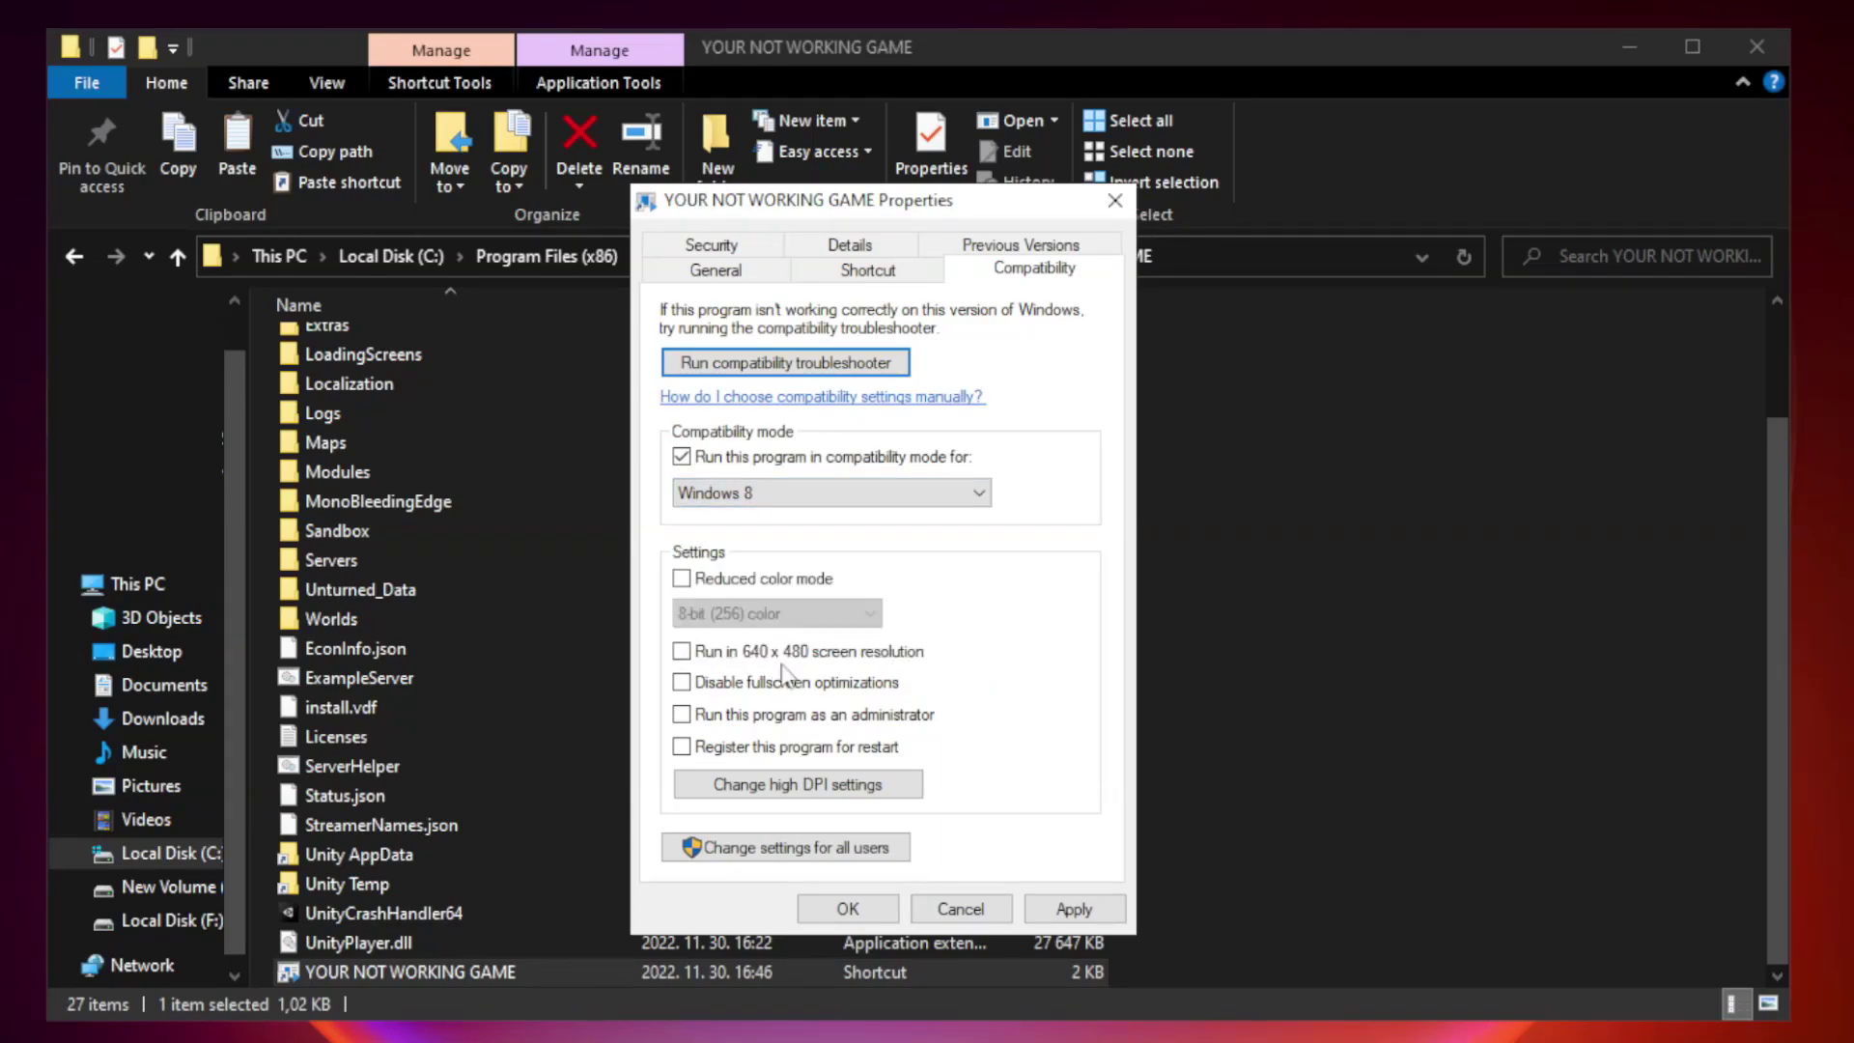
left_click(725, 687)
left_click(730, 726)
left_click(1070, 908)
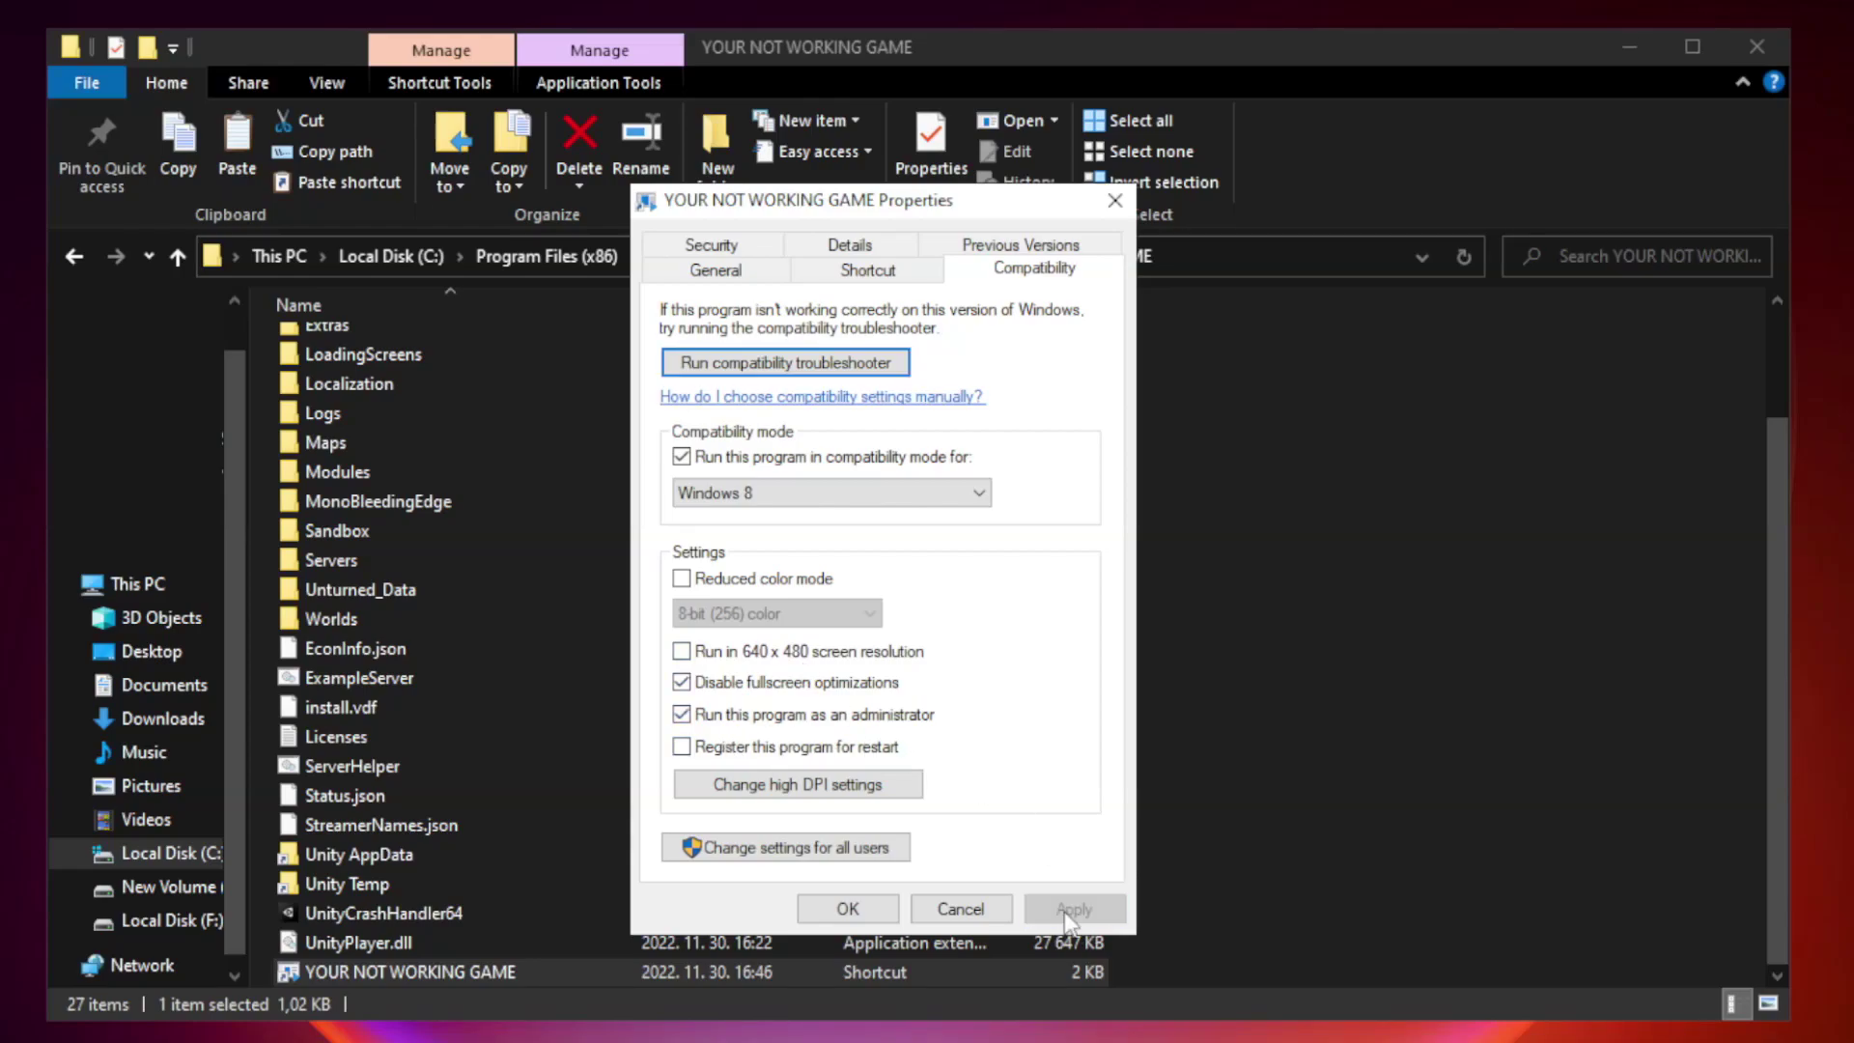
left_click(846, 908)
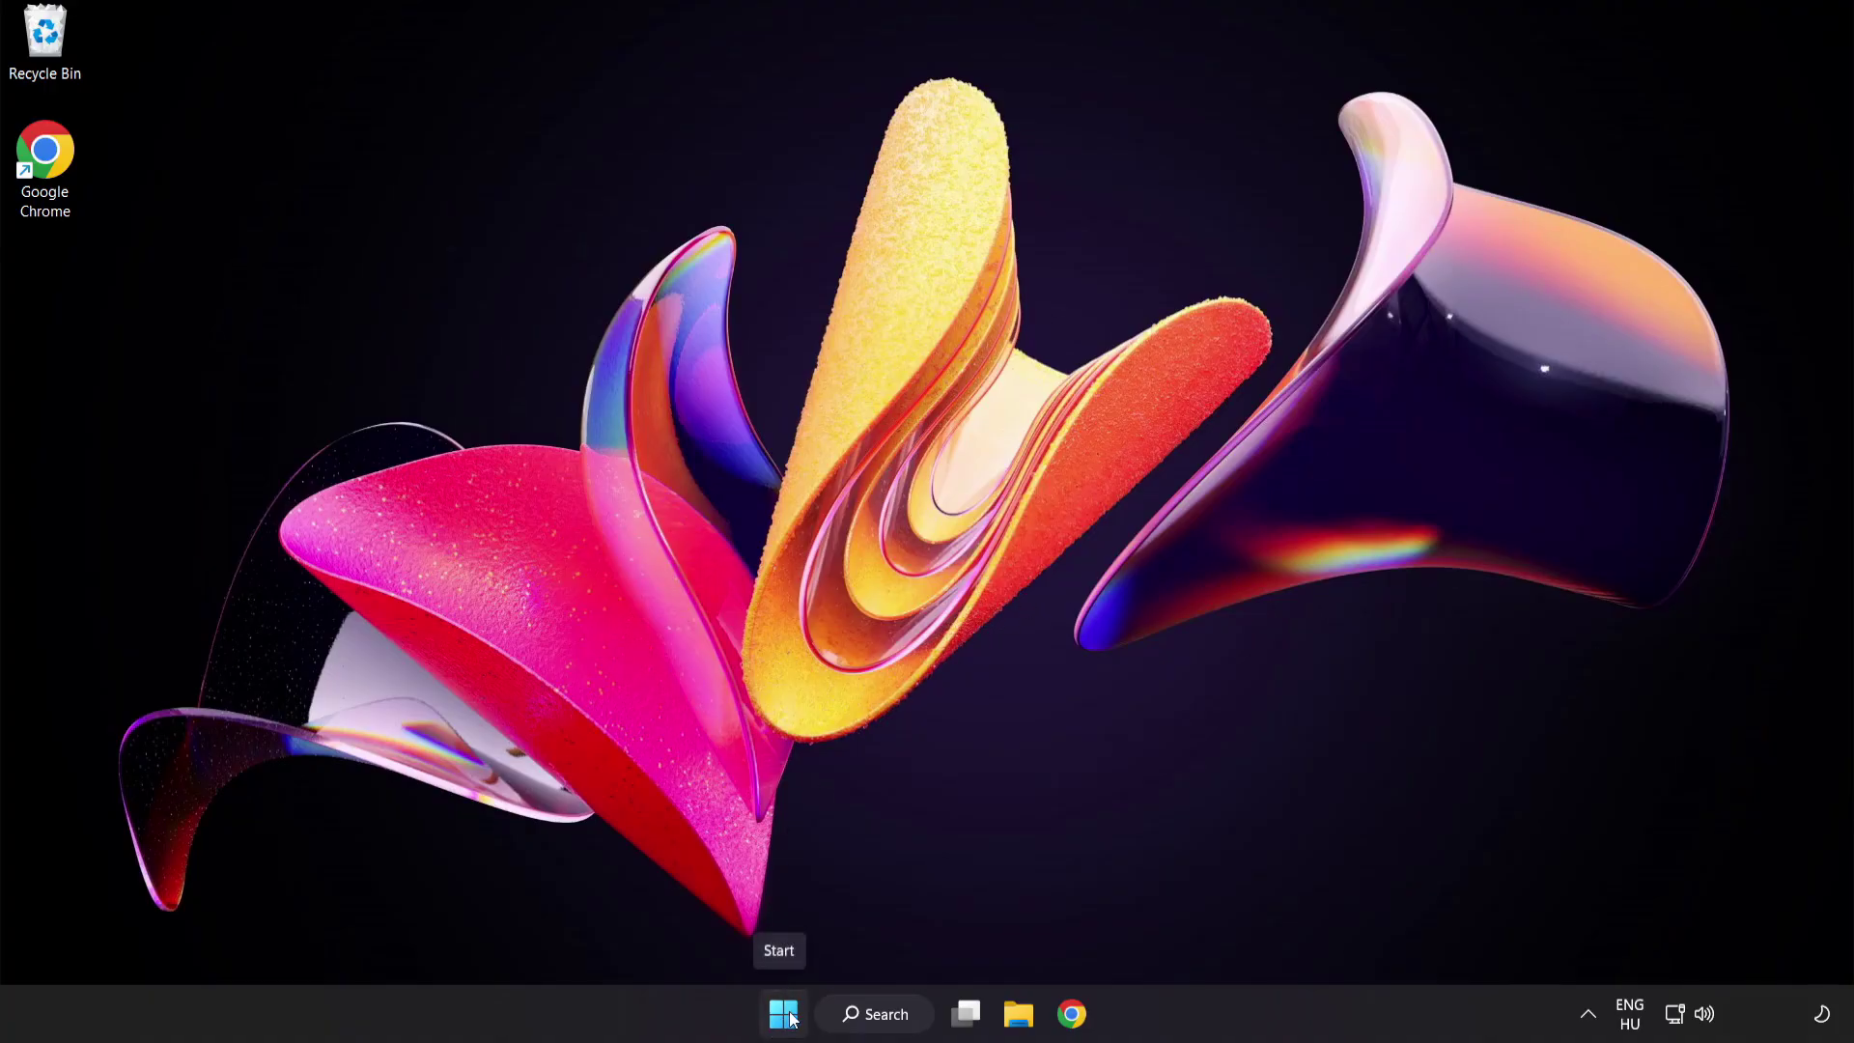
Step: Open the list of startup apps in Task Manager and disable Cortana
right_click(790, 1018)
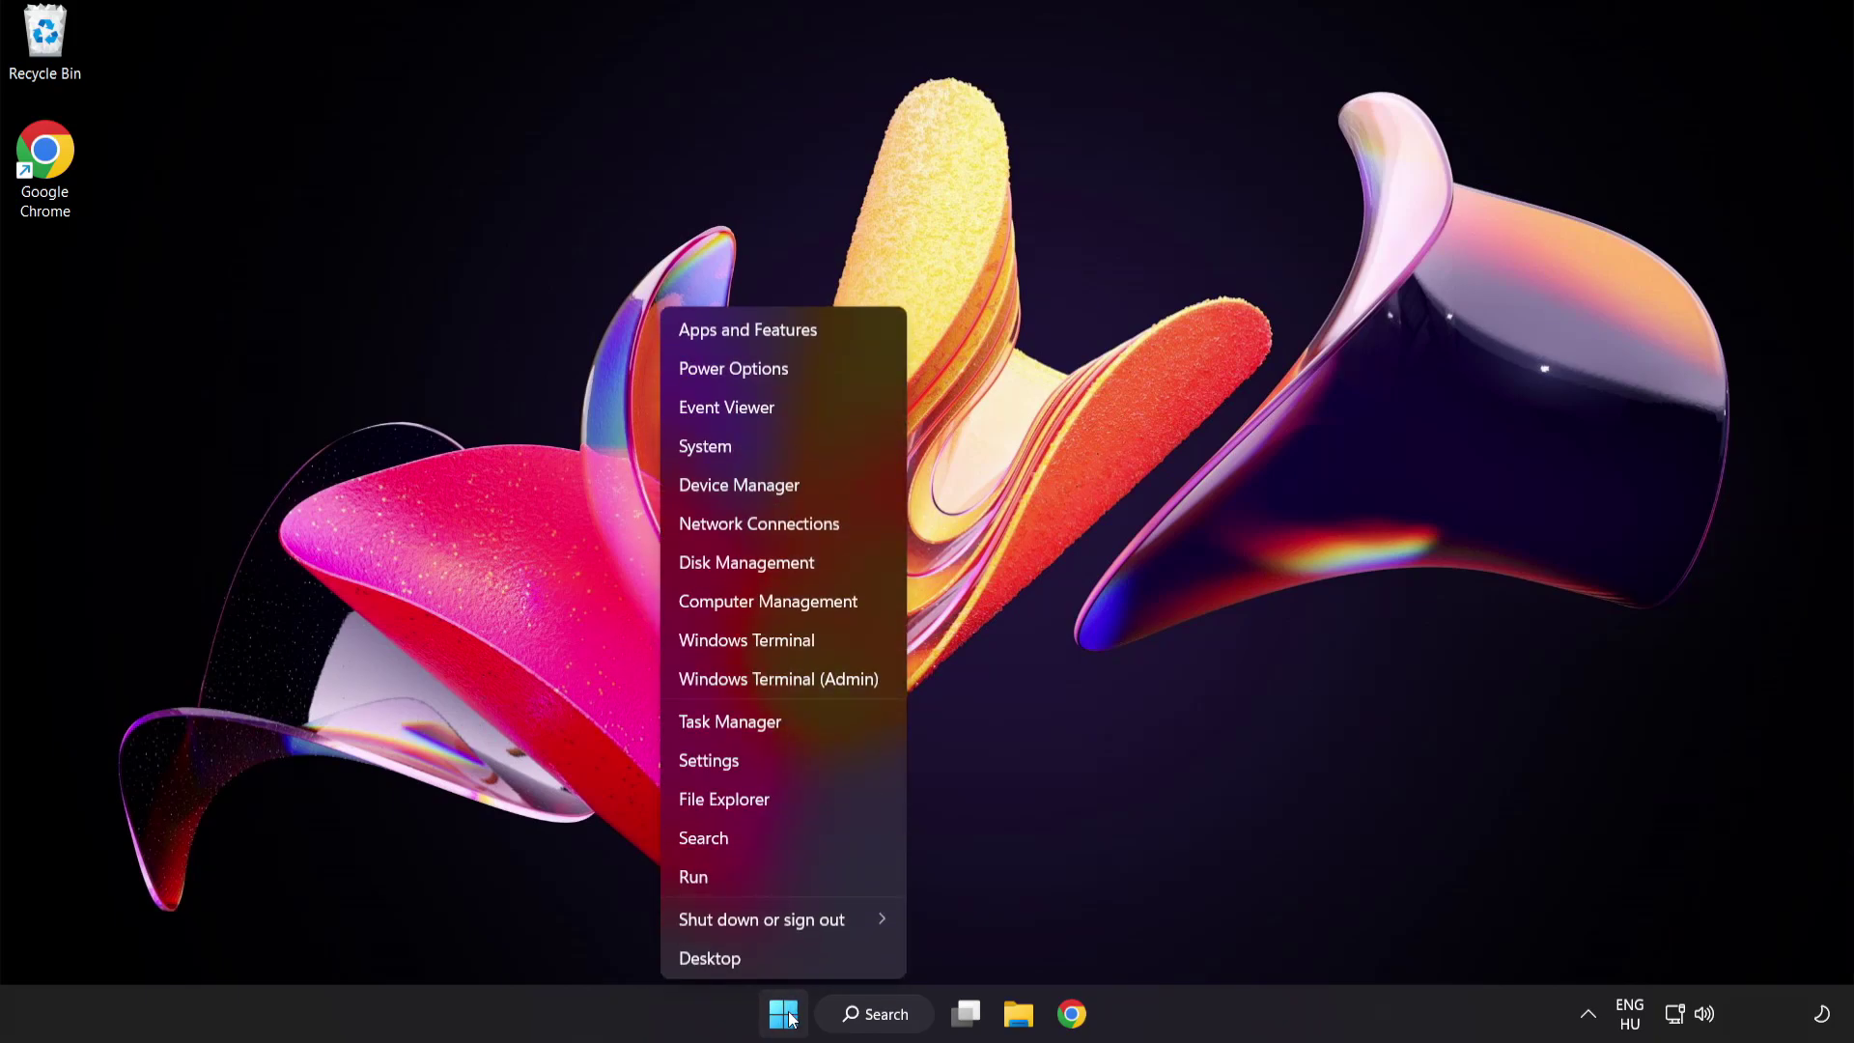
left_click(802, 724)
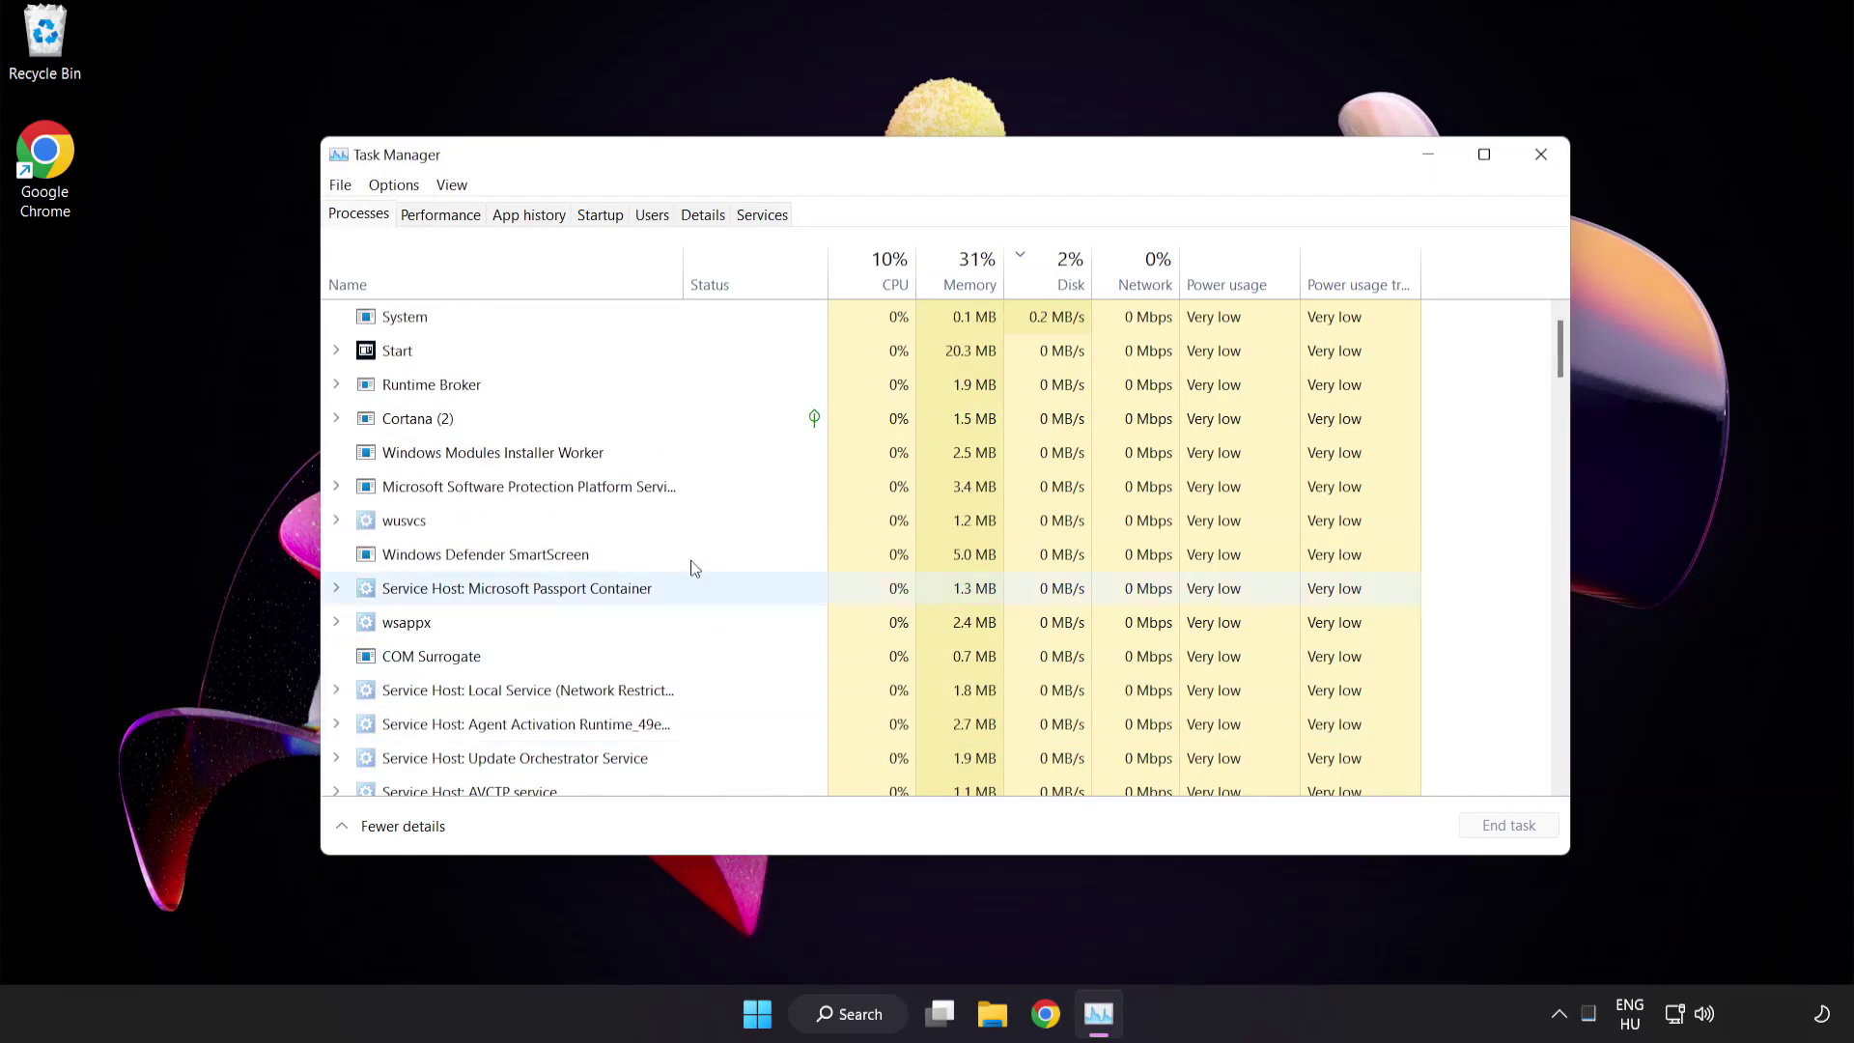
left_click(612, 218)
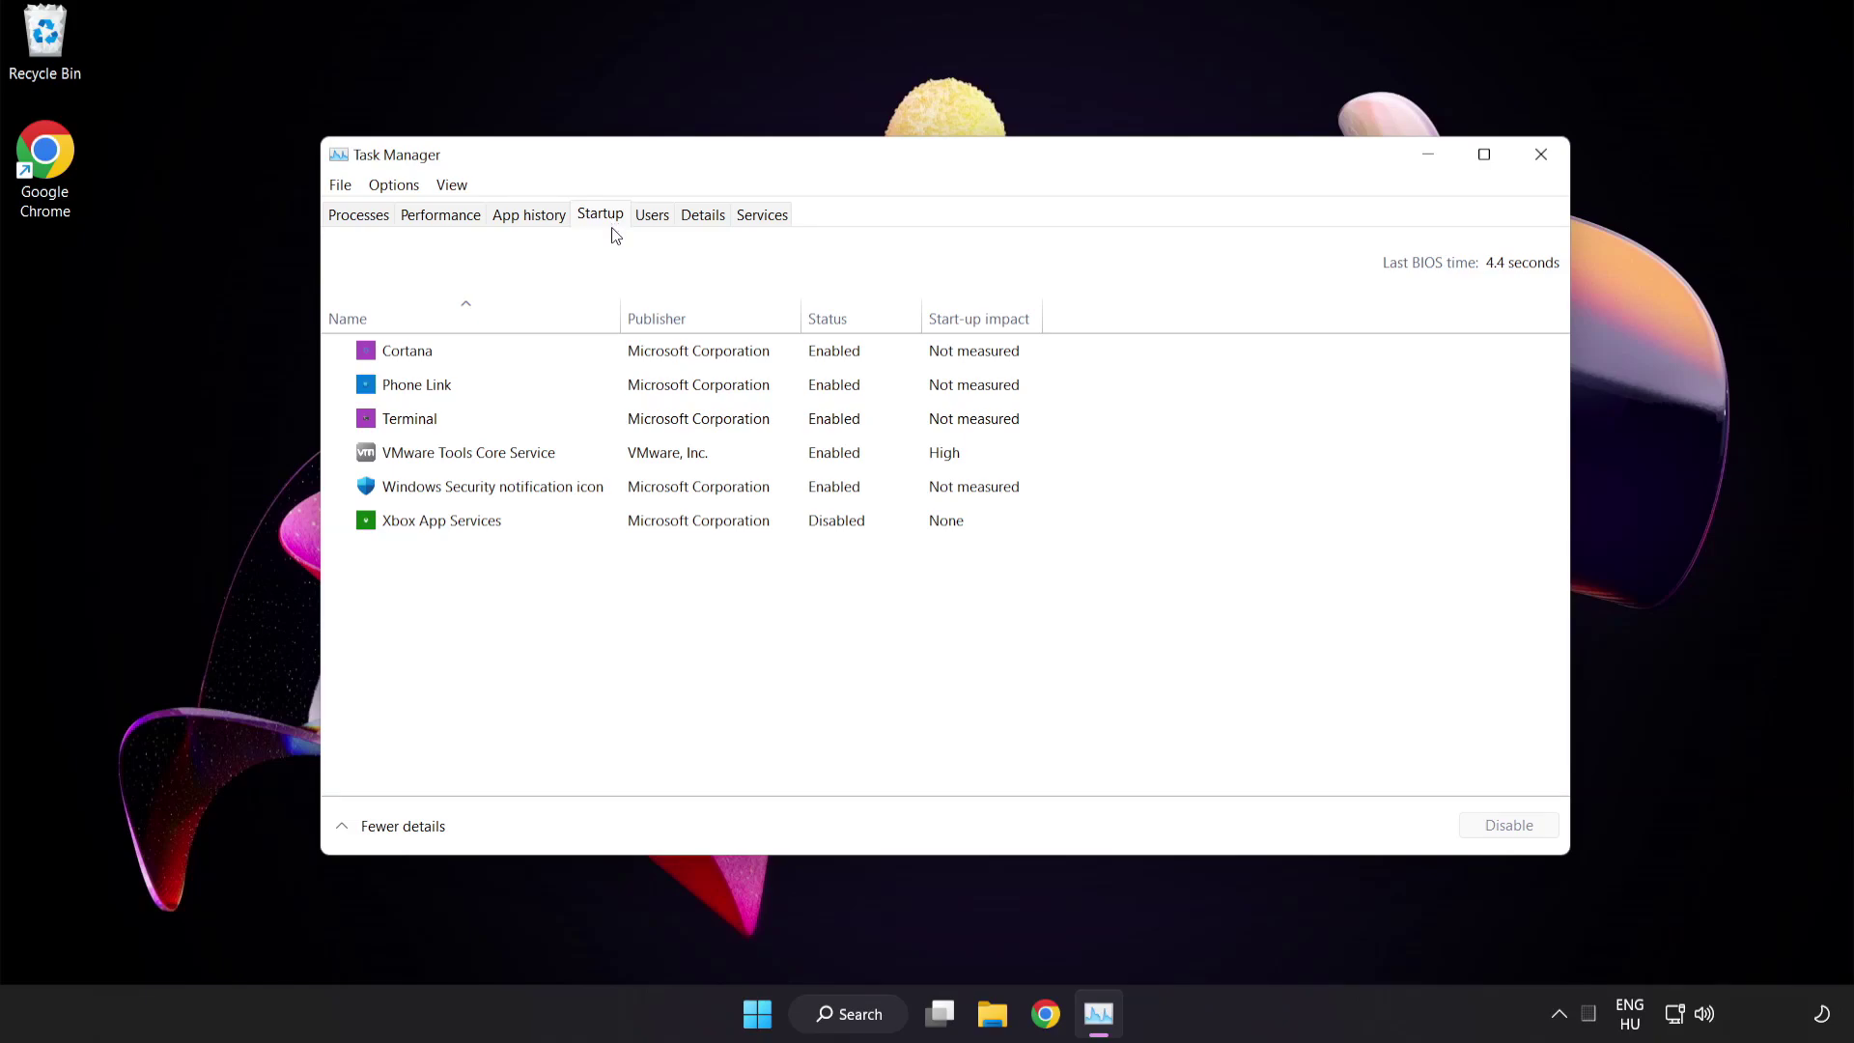
left_click(614, 363)
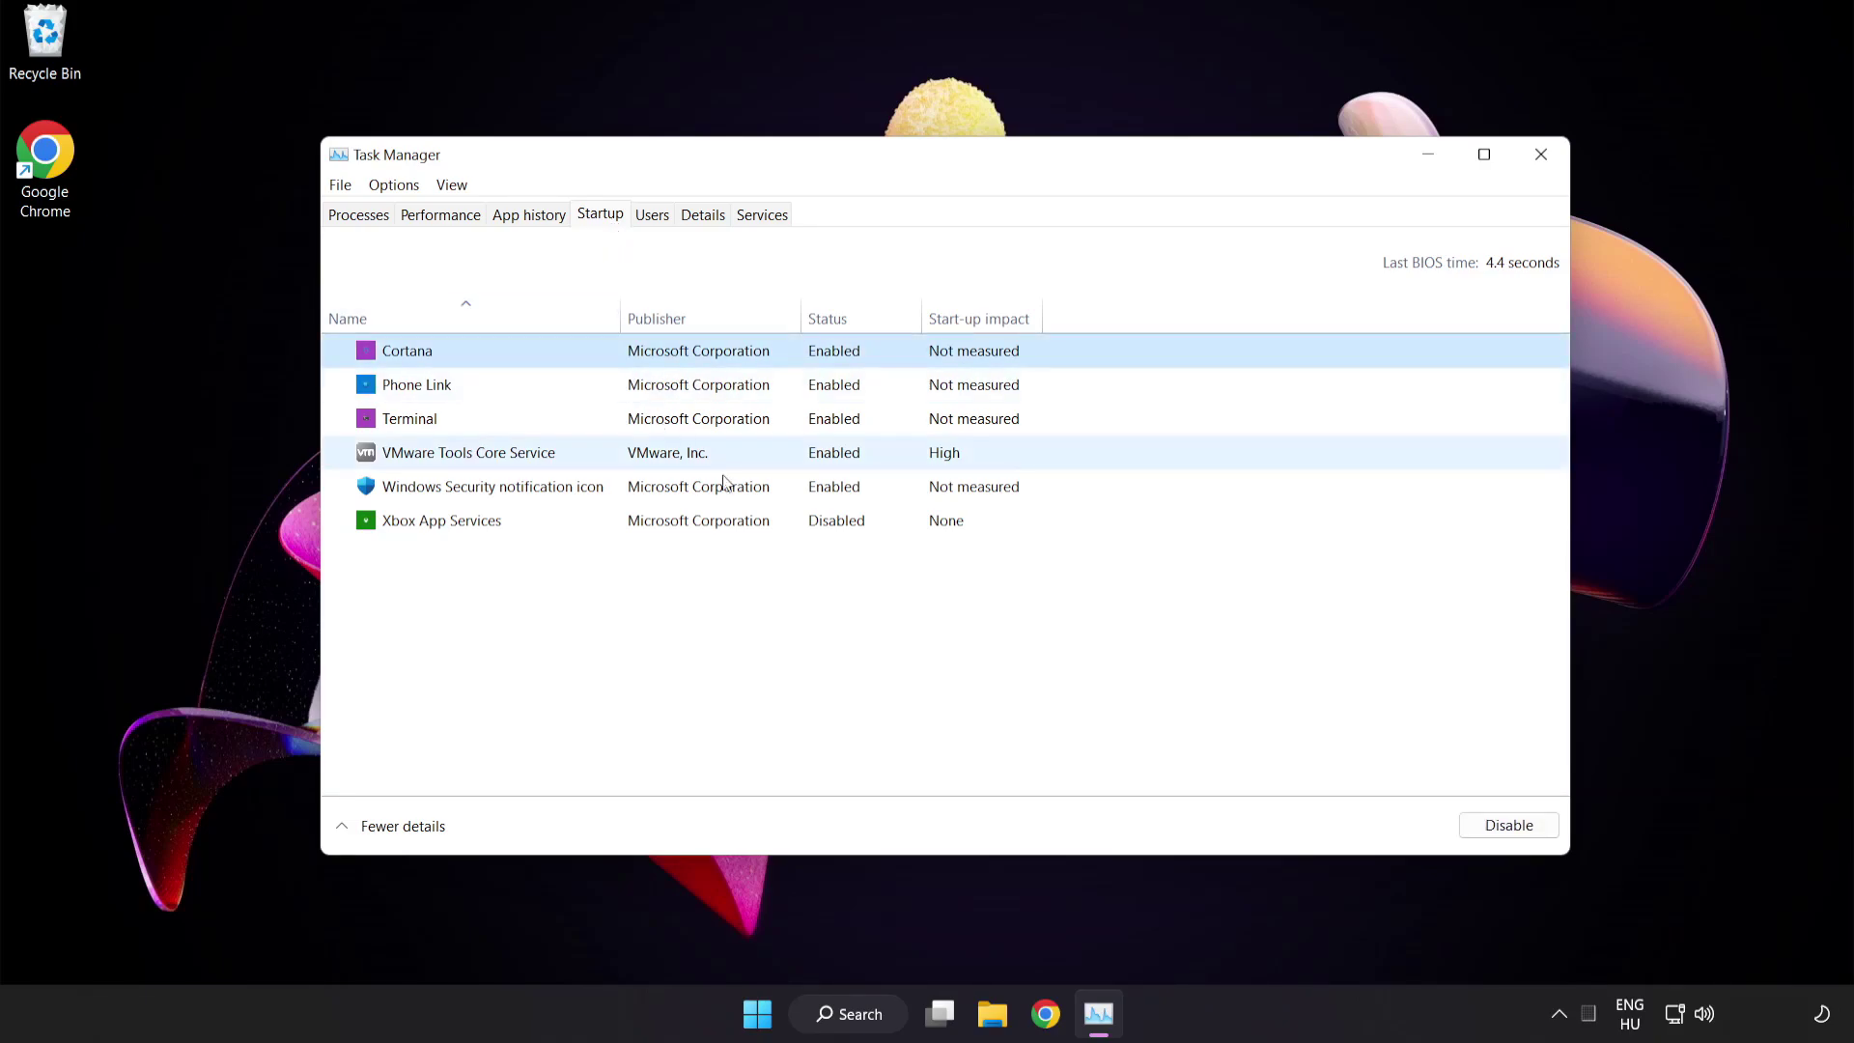
left_click(1509, 827)
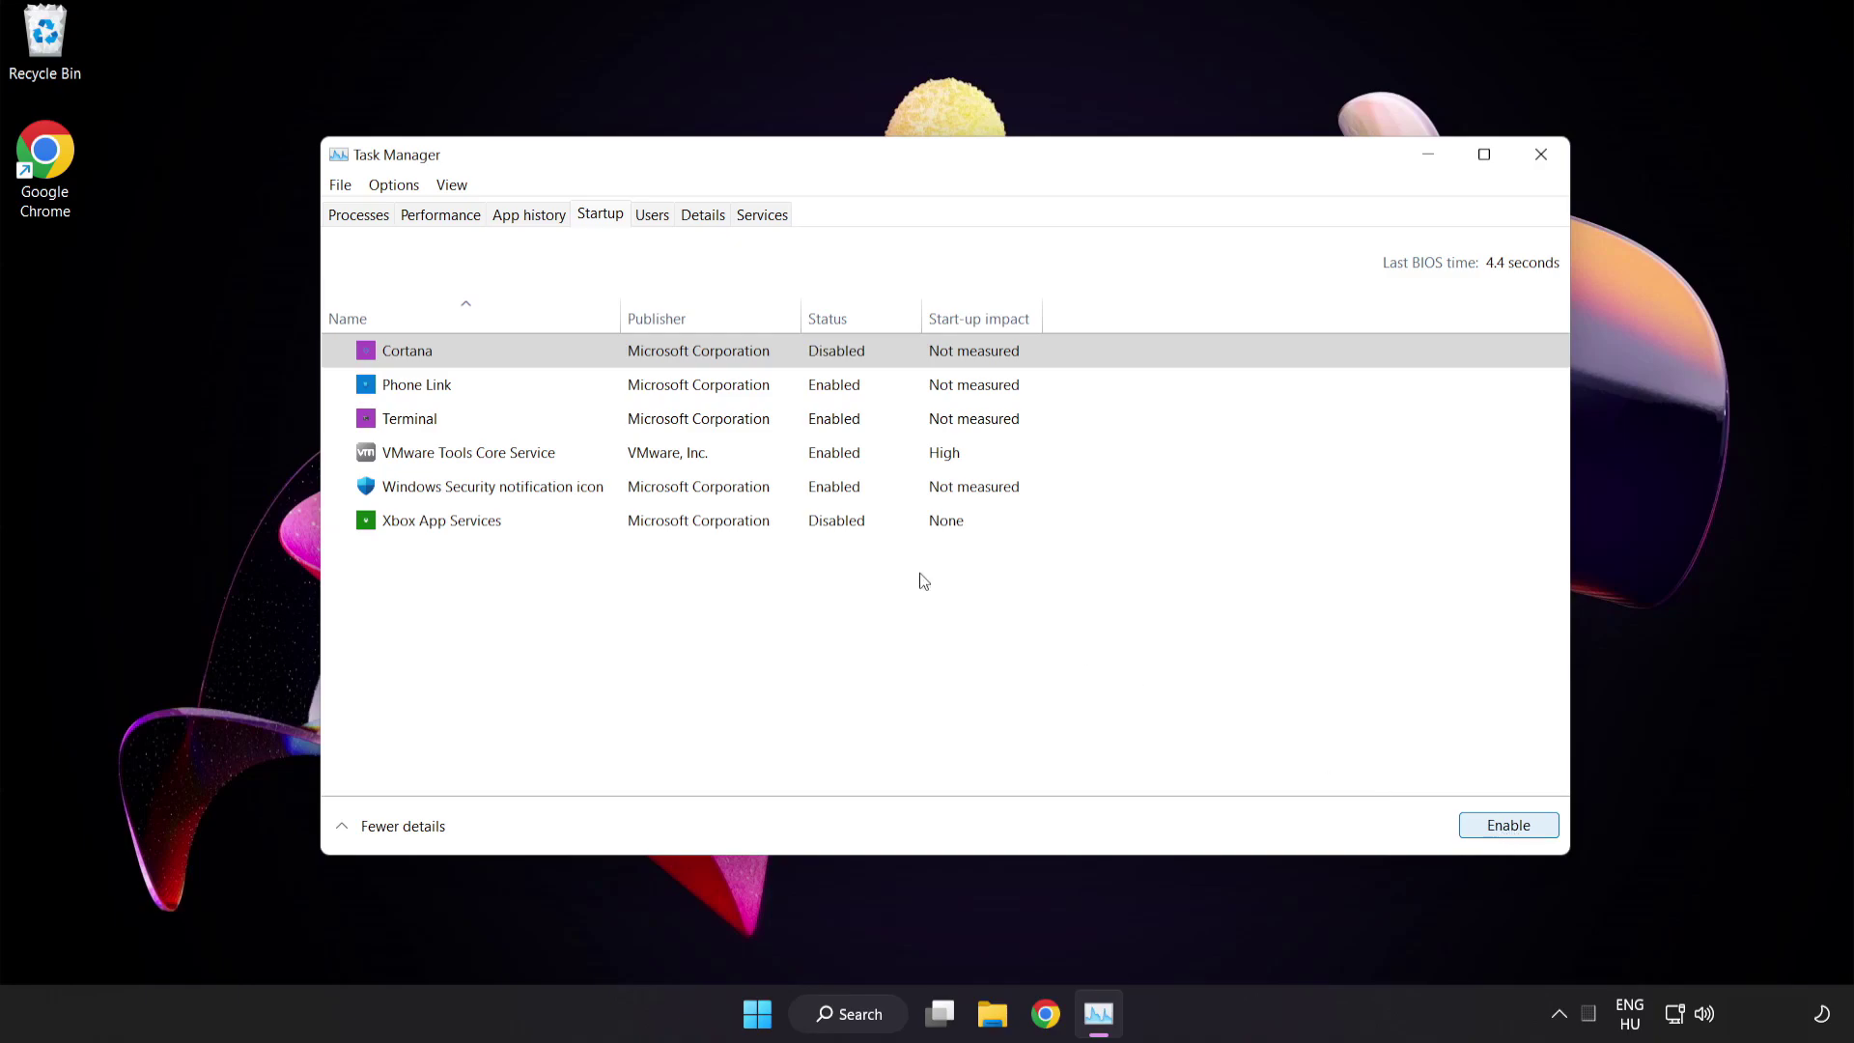
Step: Disable Phone Link, Terminal and Windows Security notification icon at startup and close Task Manager
left_click(576, 386)
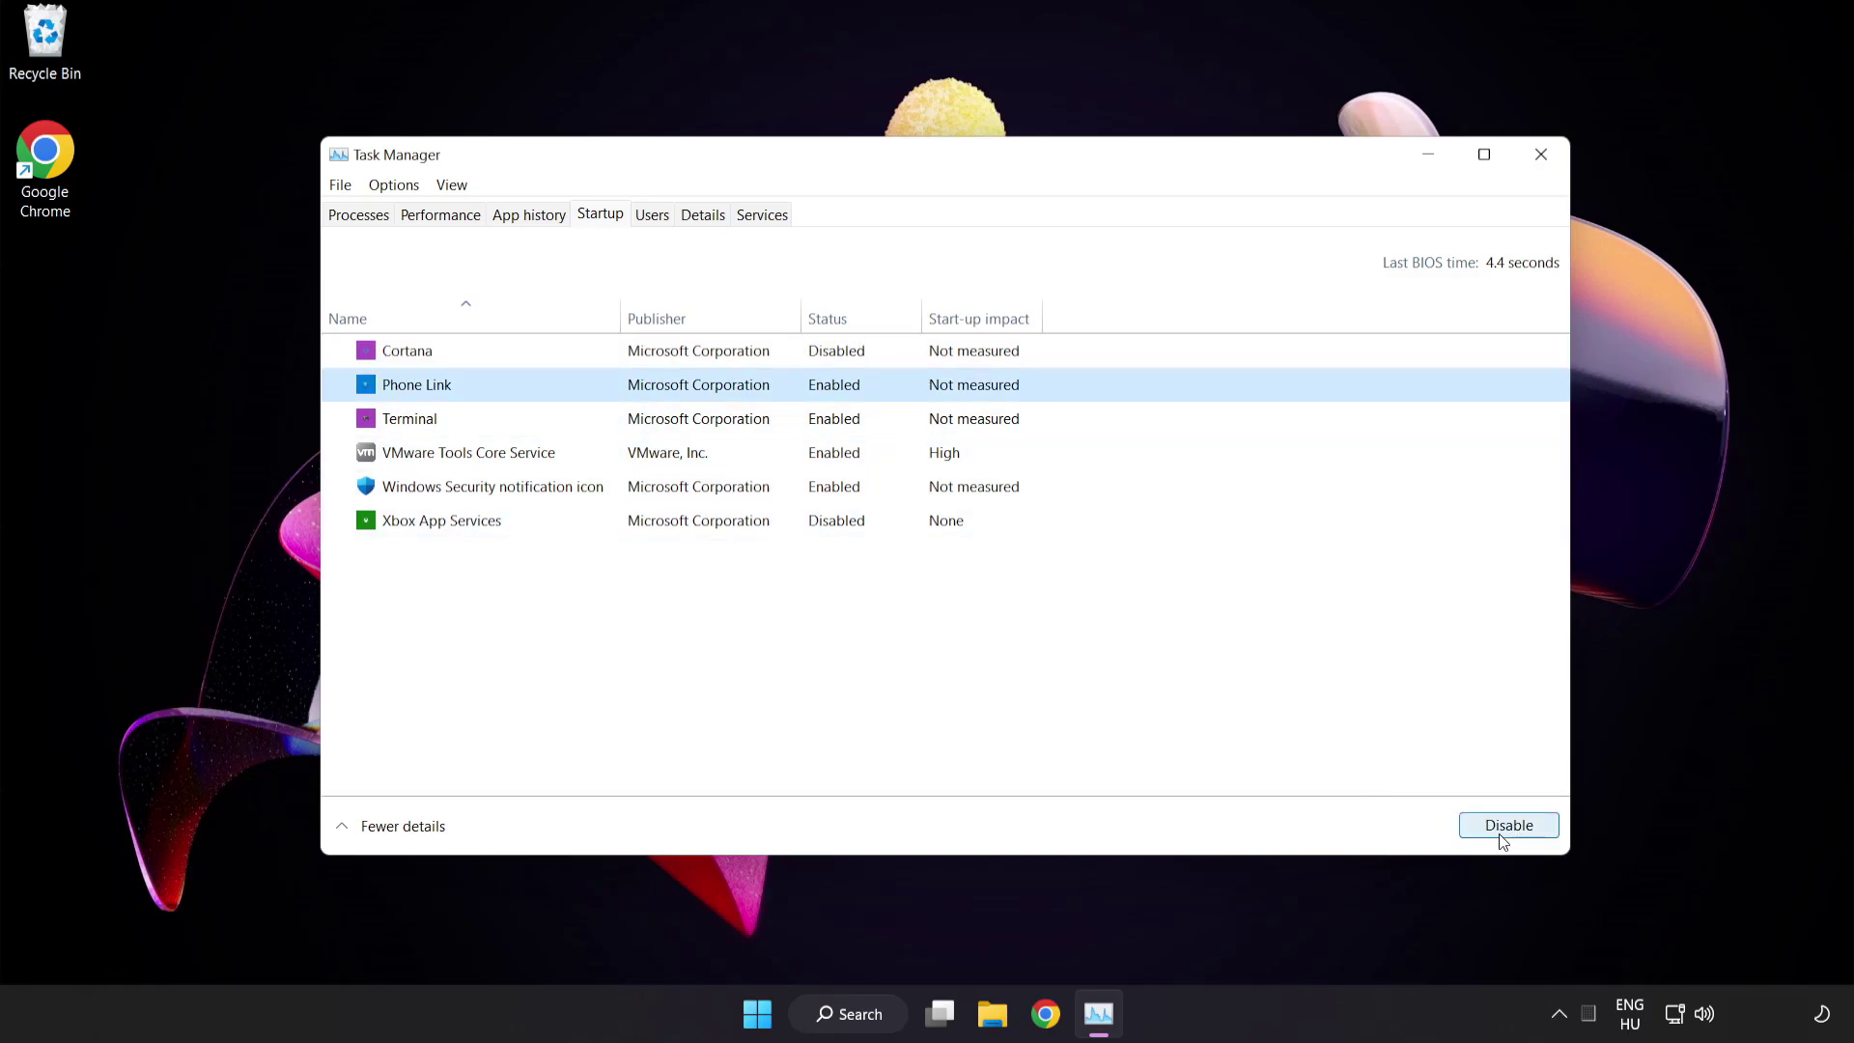
left_click(1500, 836)
left_click(587, 420)
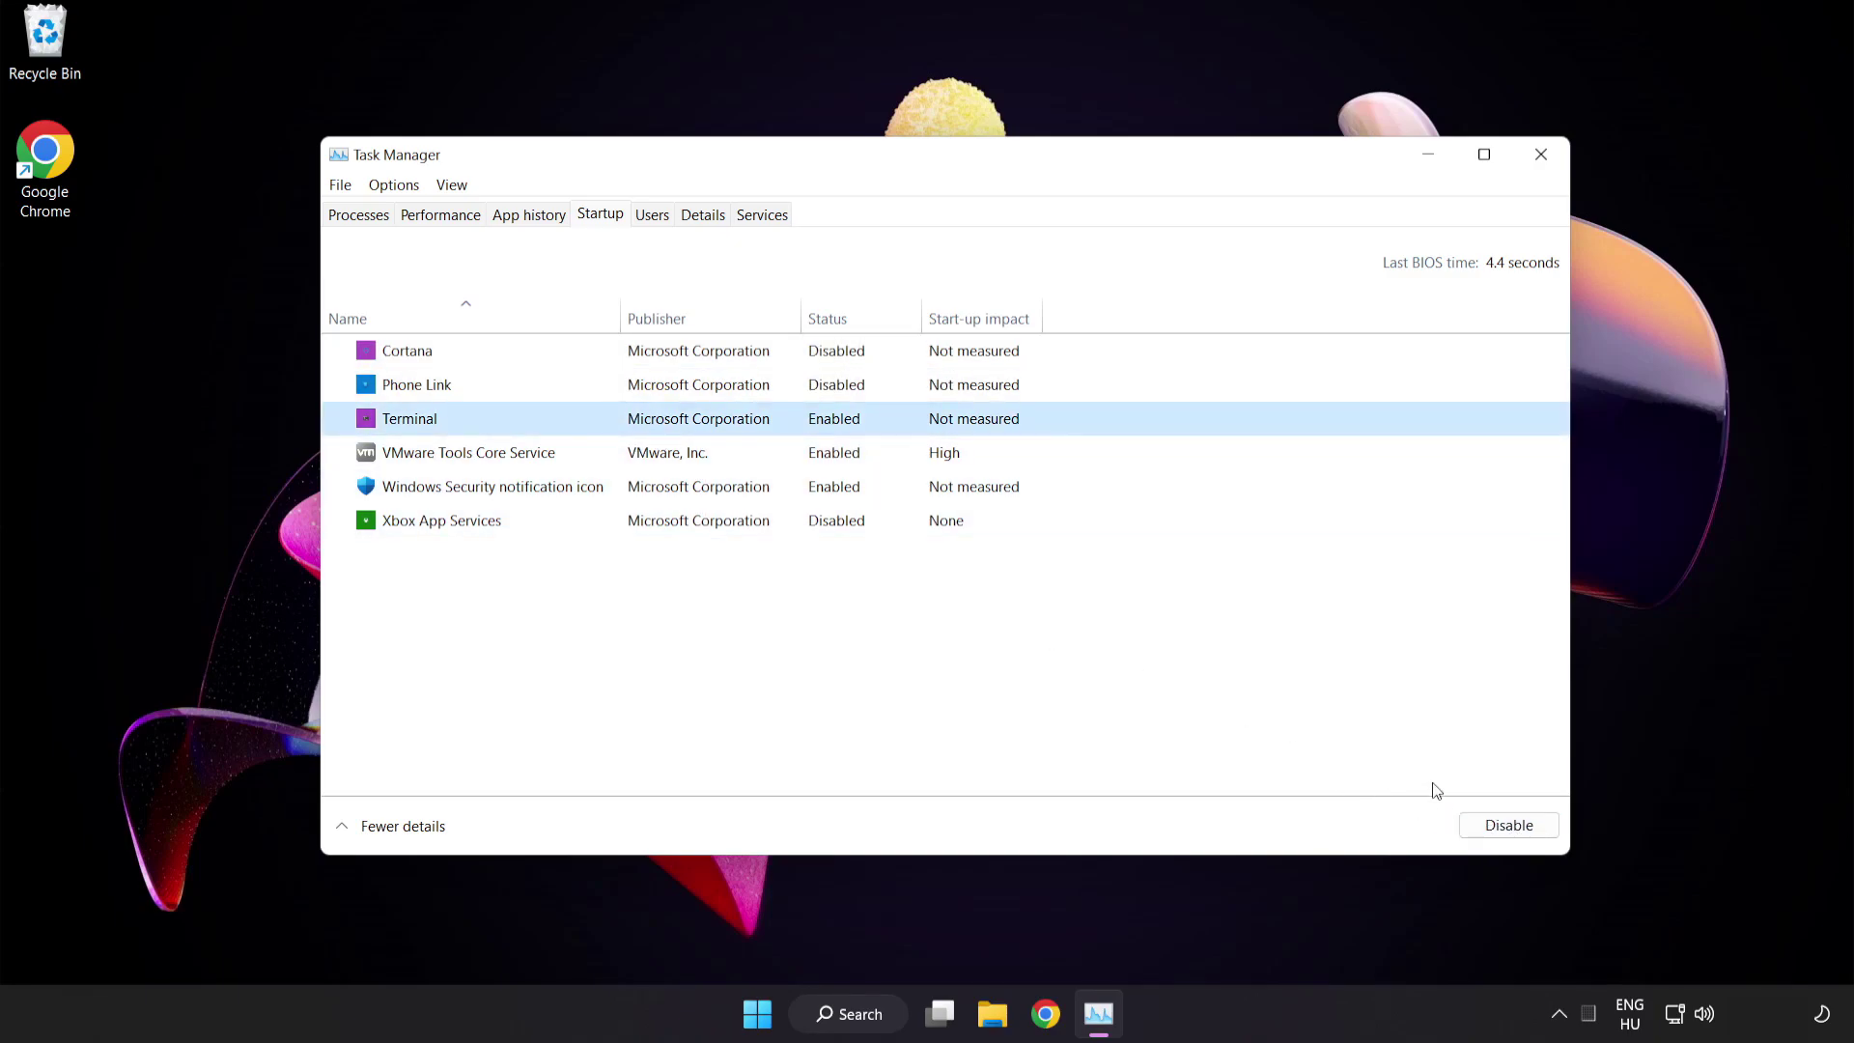
left_click(1506, 826)
left_click(664, 494)
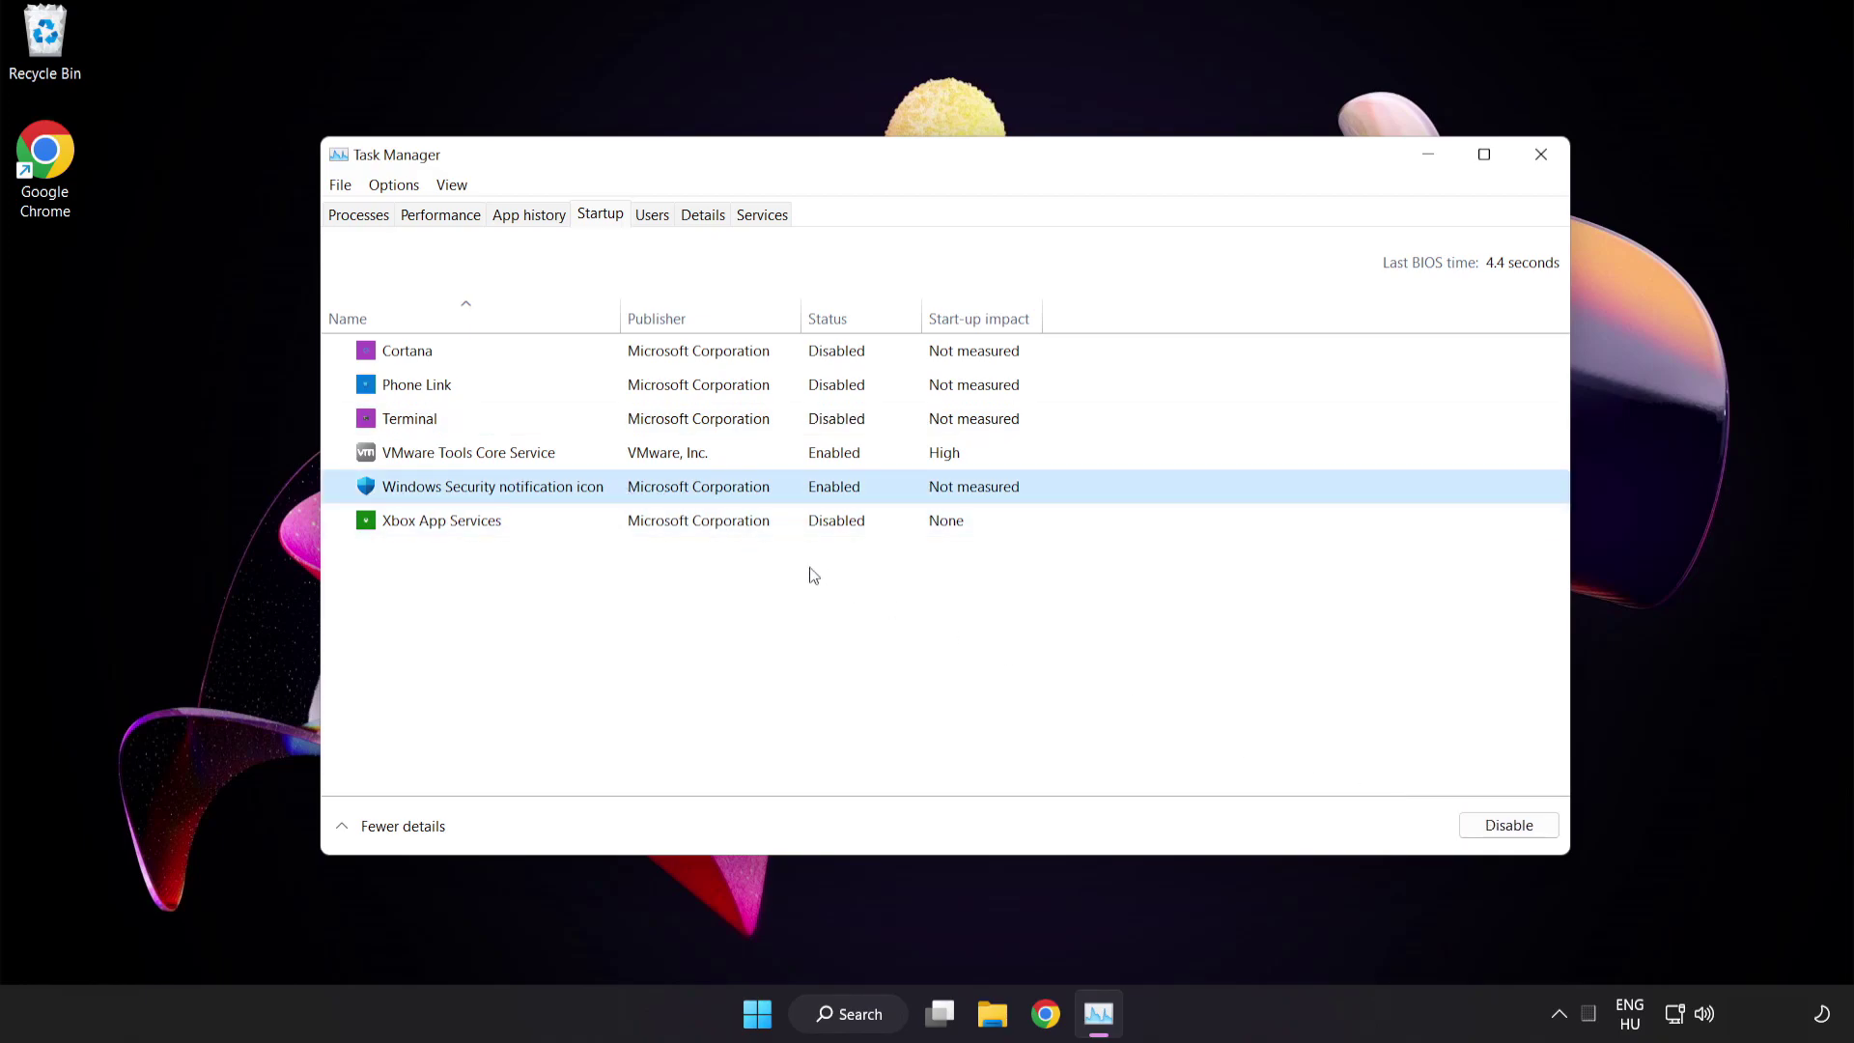
left_click(1497, 833)
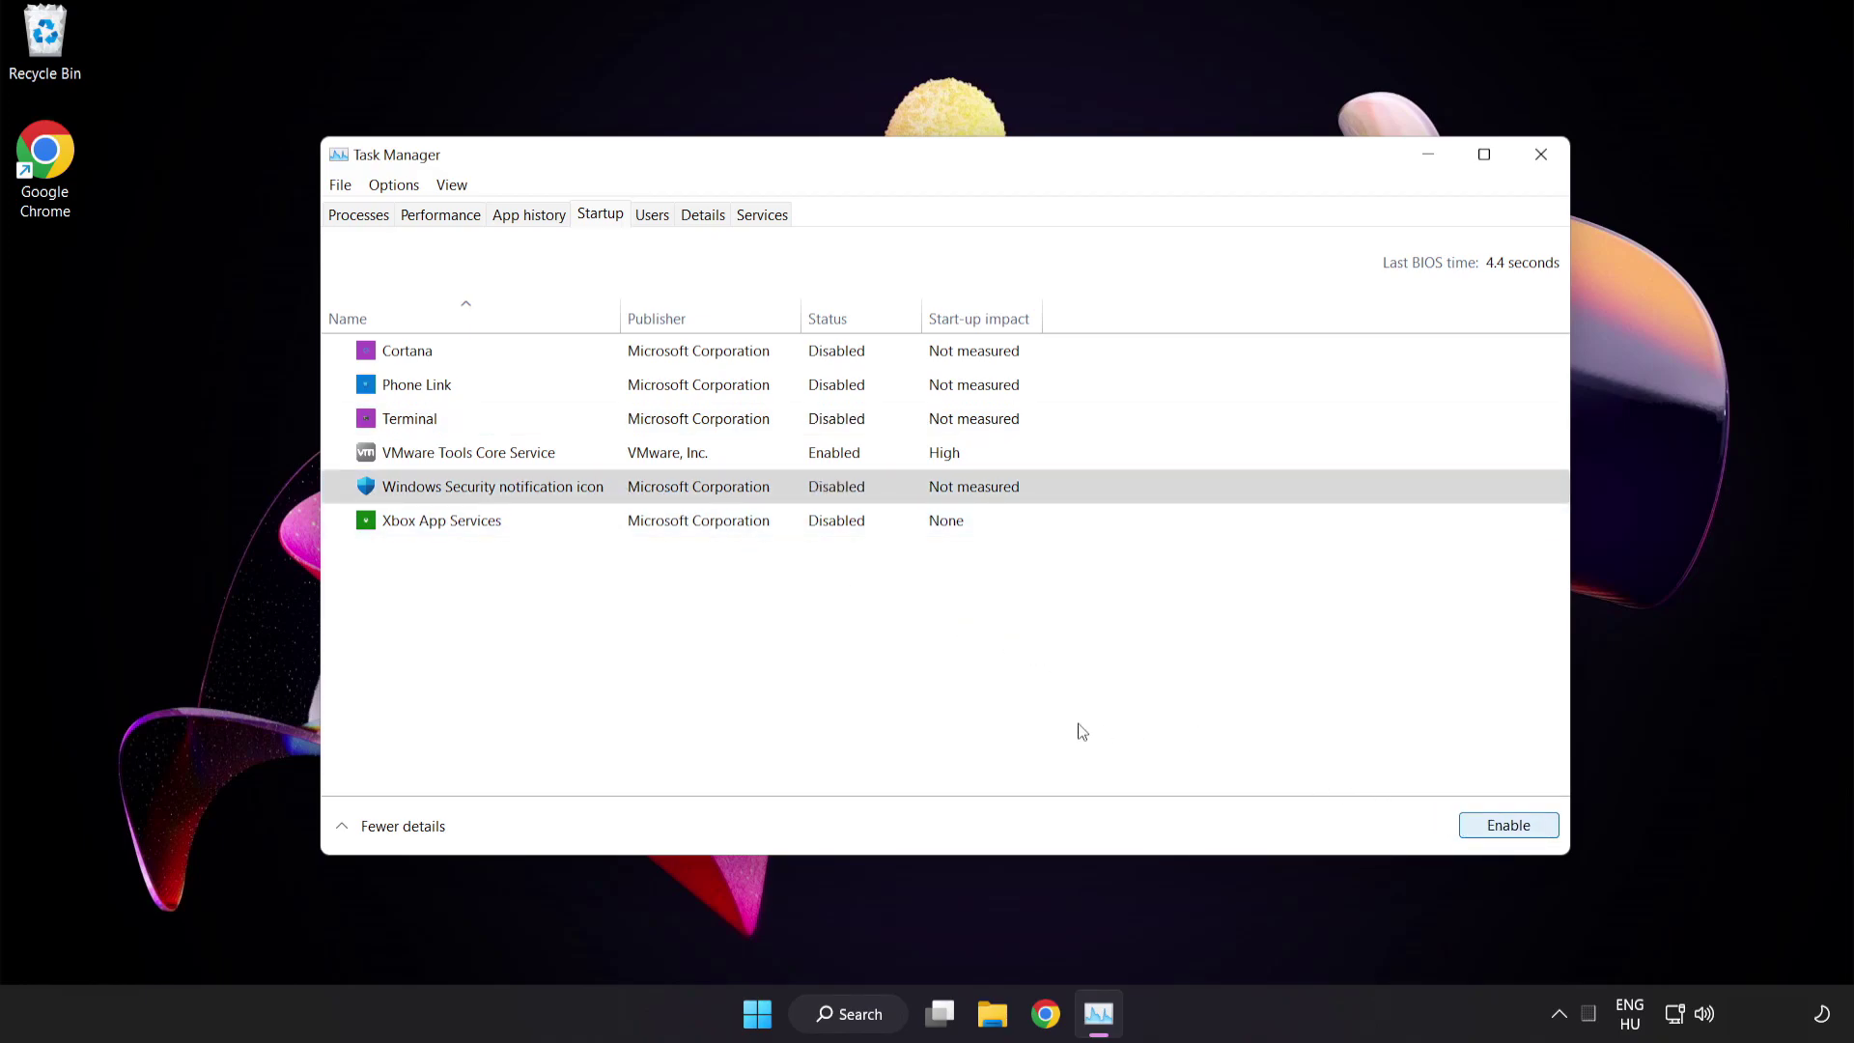
left_click(1541, 158)
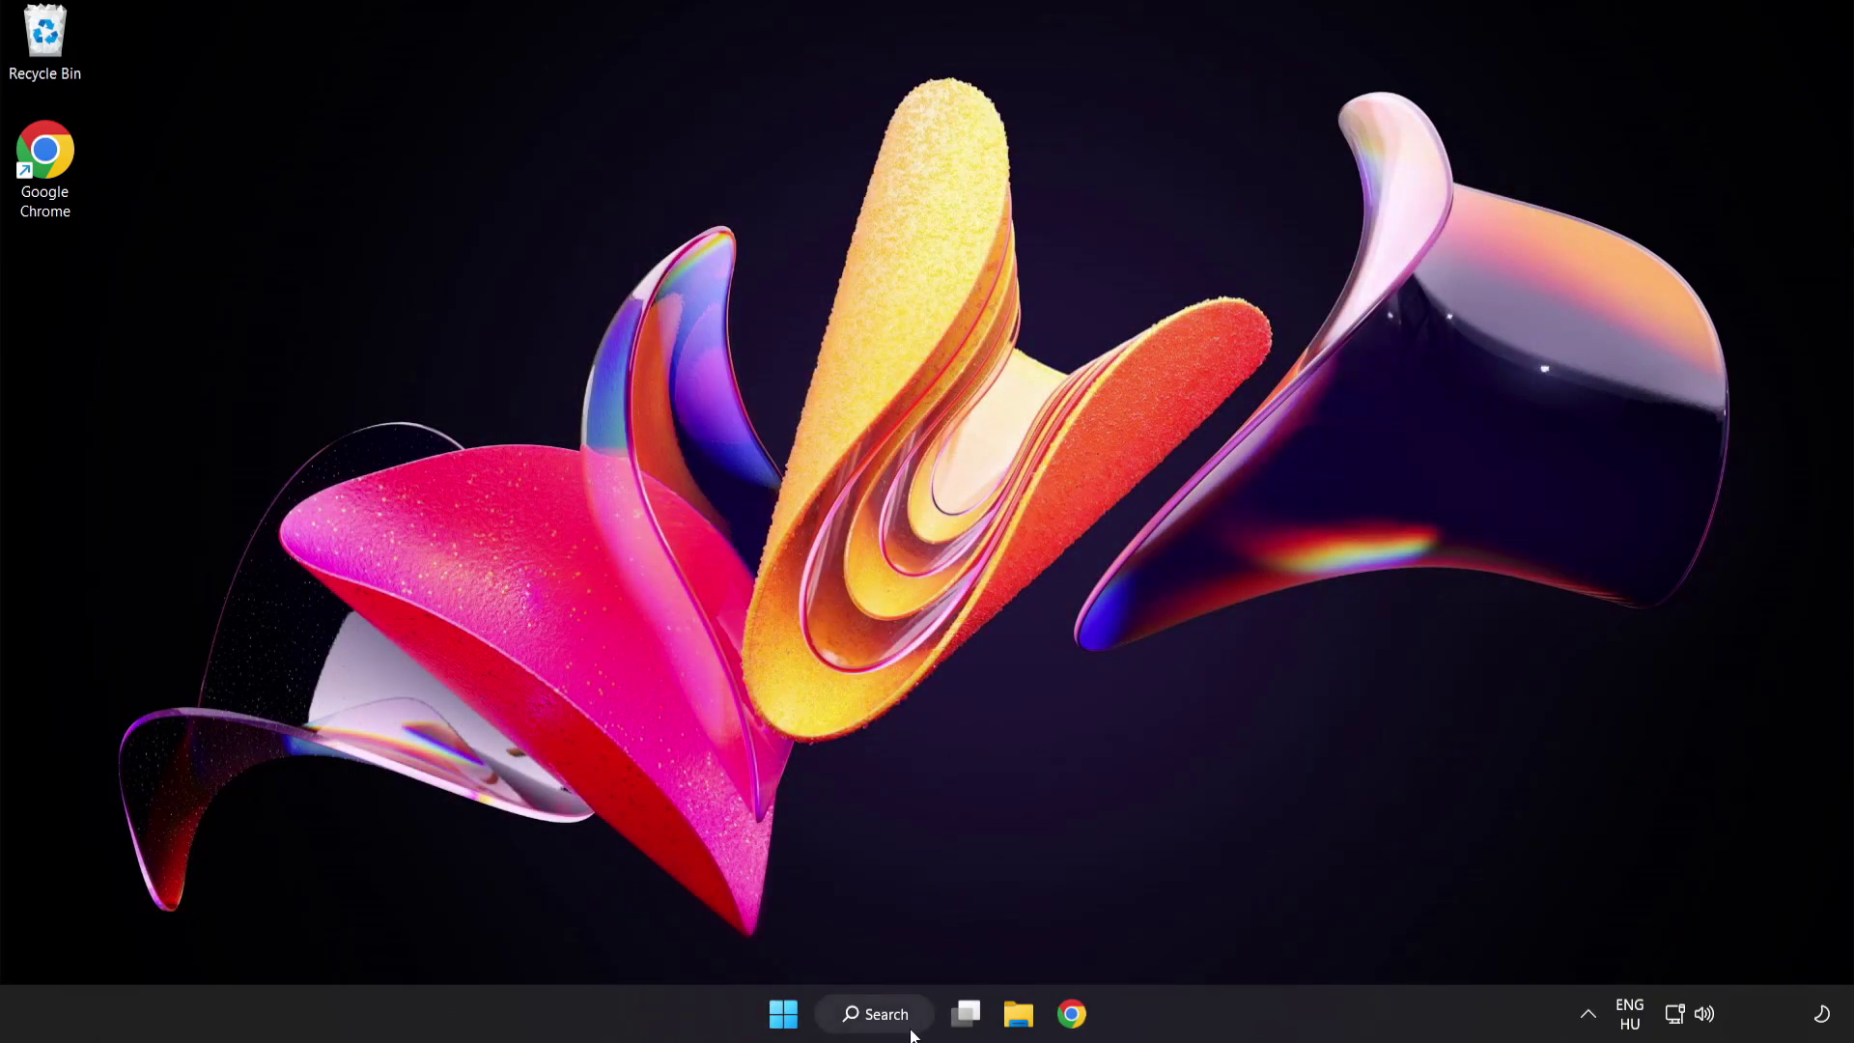
Step: Open Windows Security by searching for "security" and go to the exclusions within the virus and threat protection settings
left_click(893, 1020)
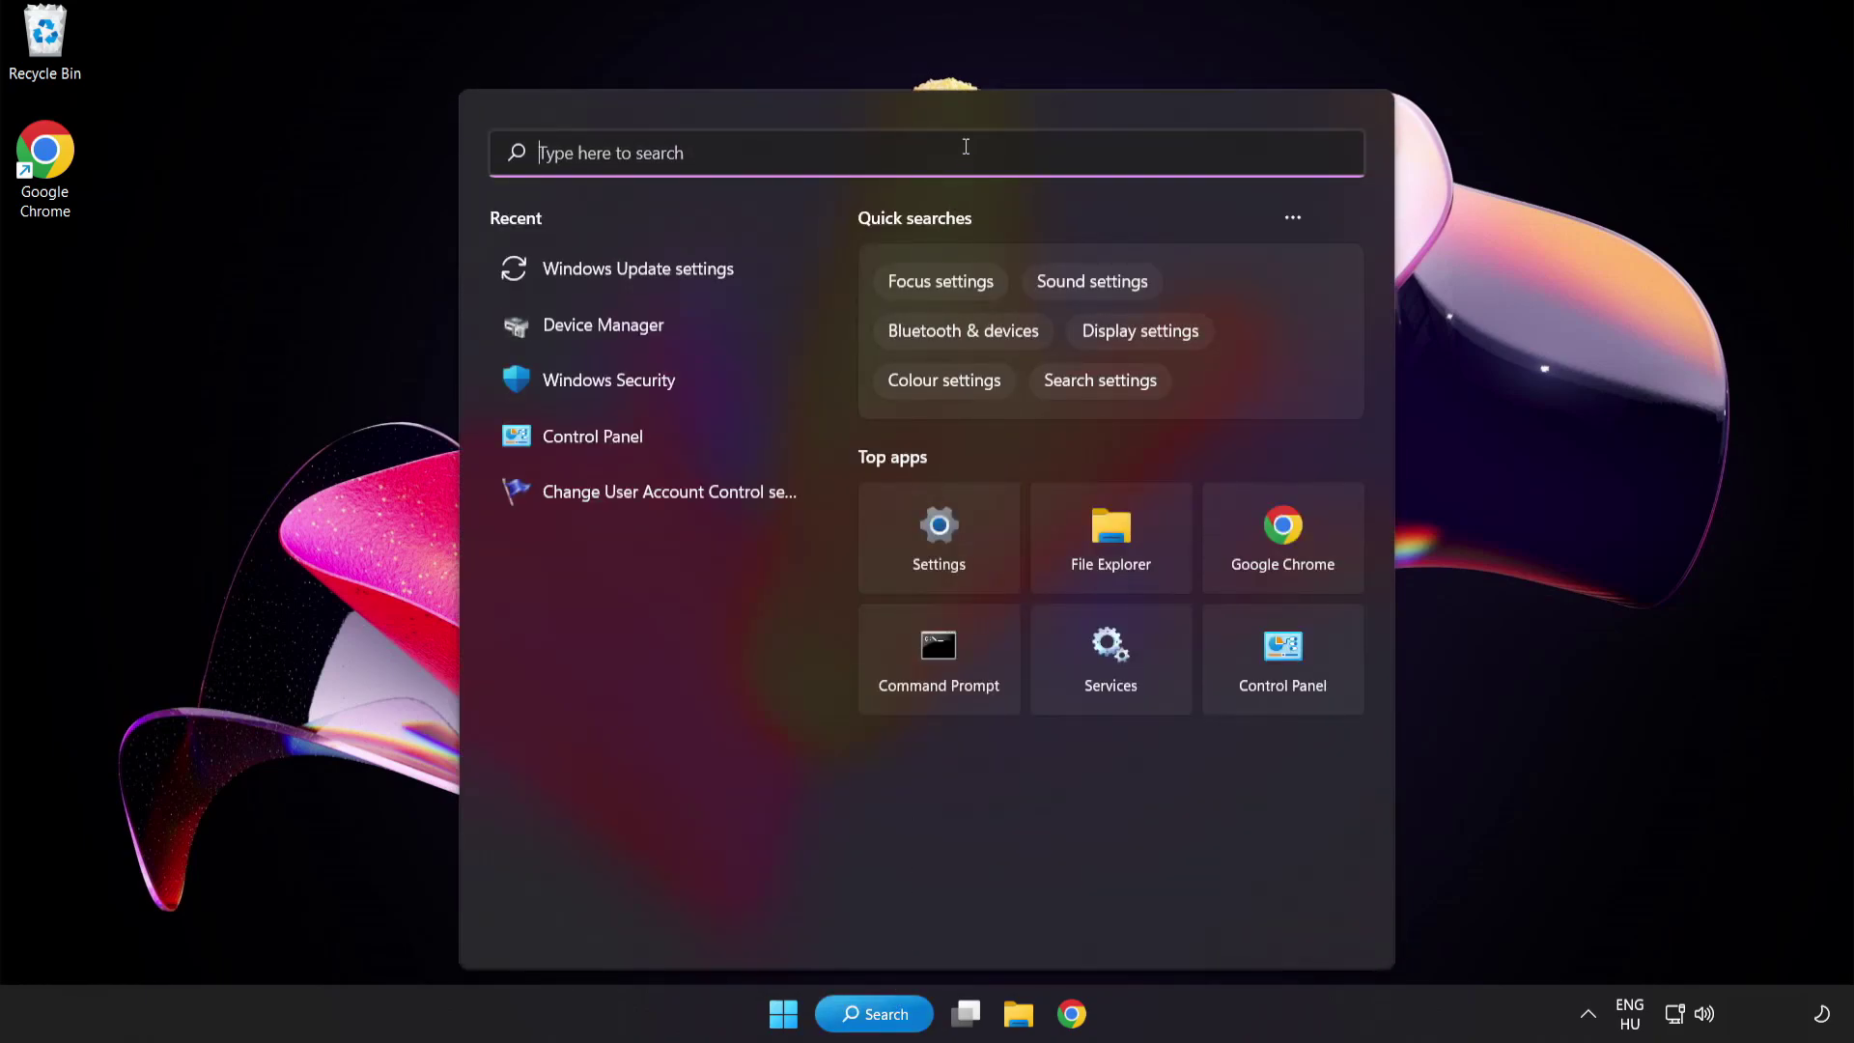
type("security")
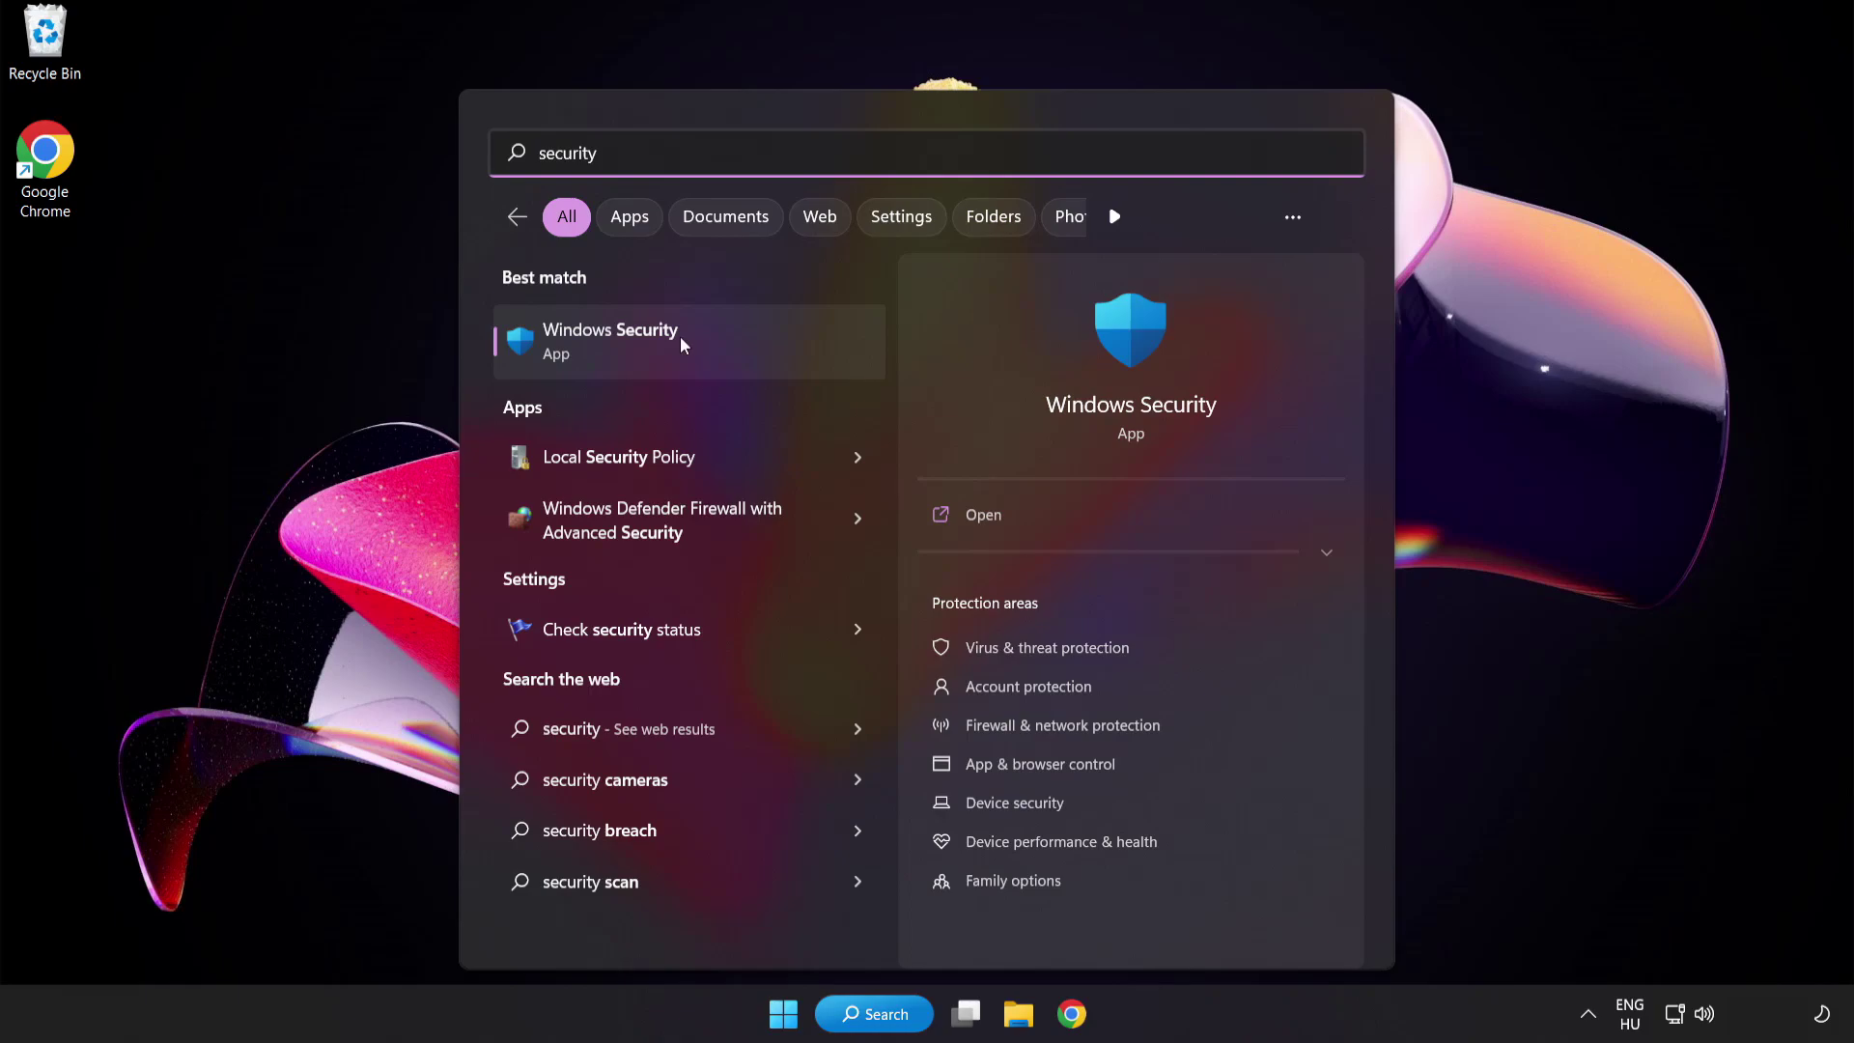
left_click(699, 340)
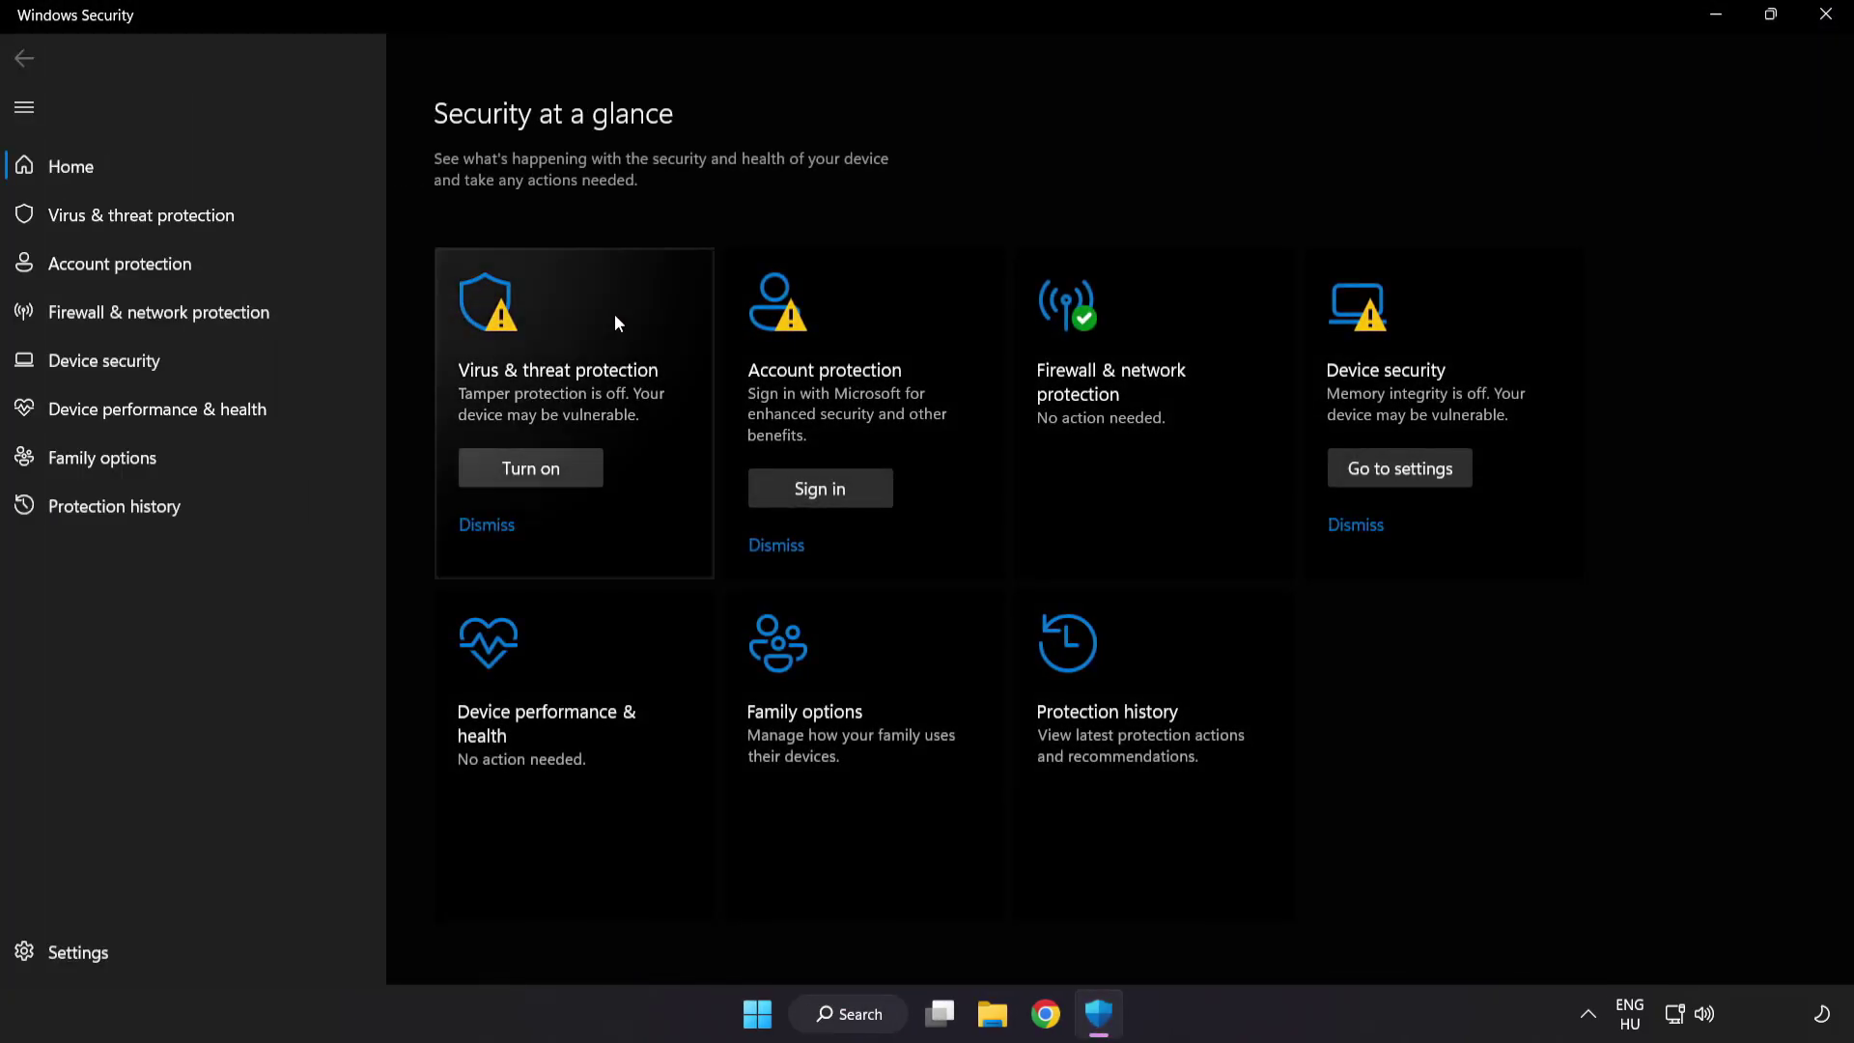
left_click(282, 216)
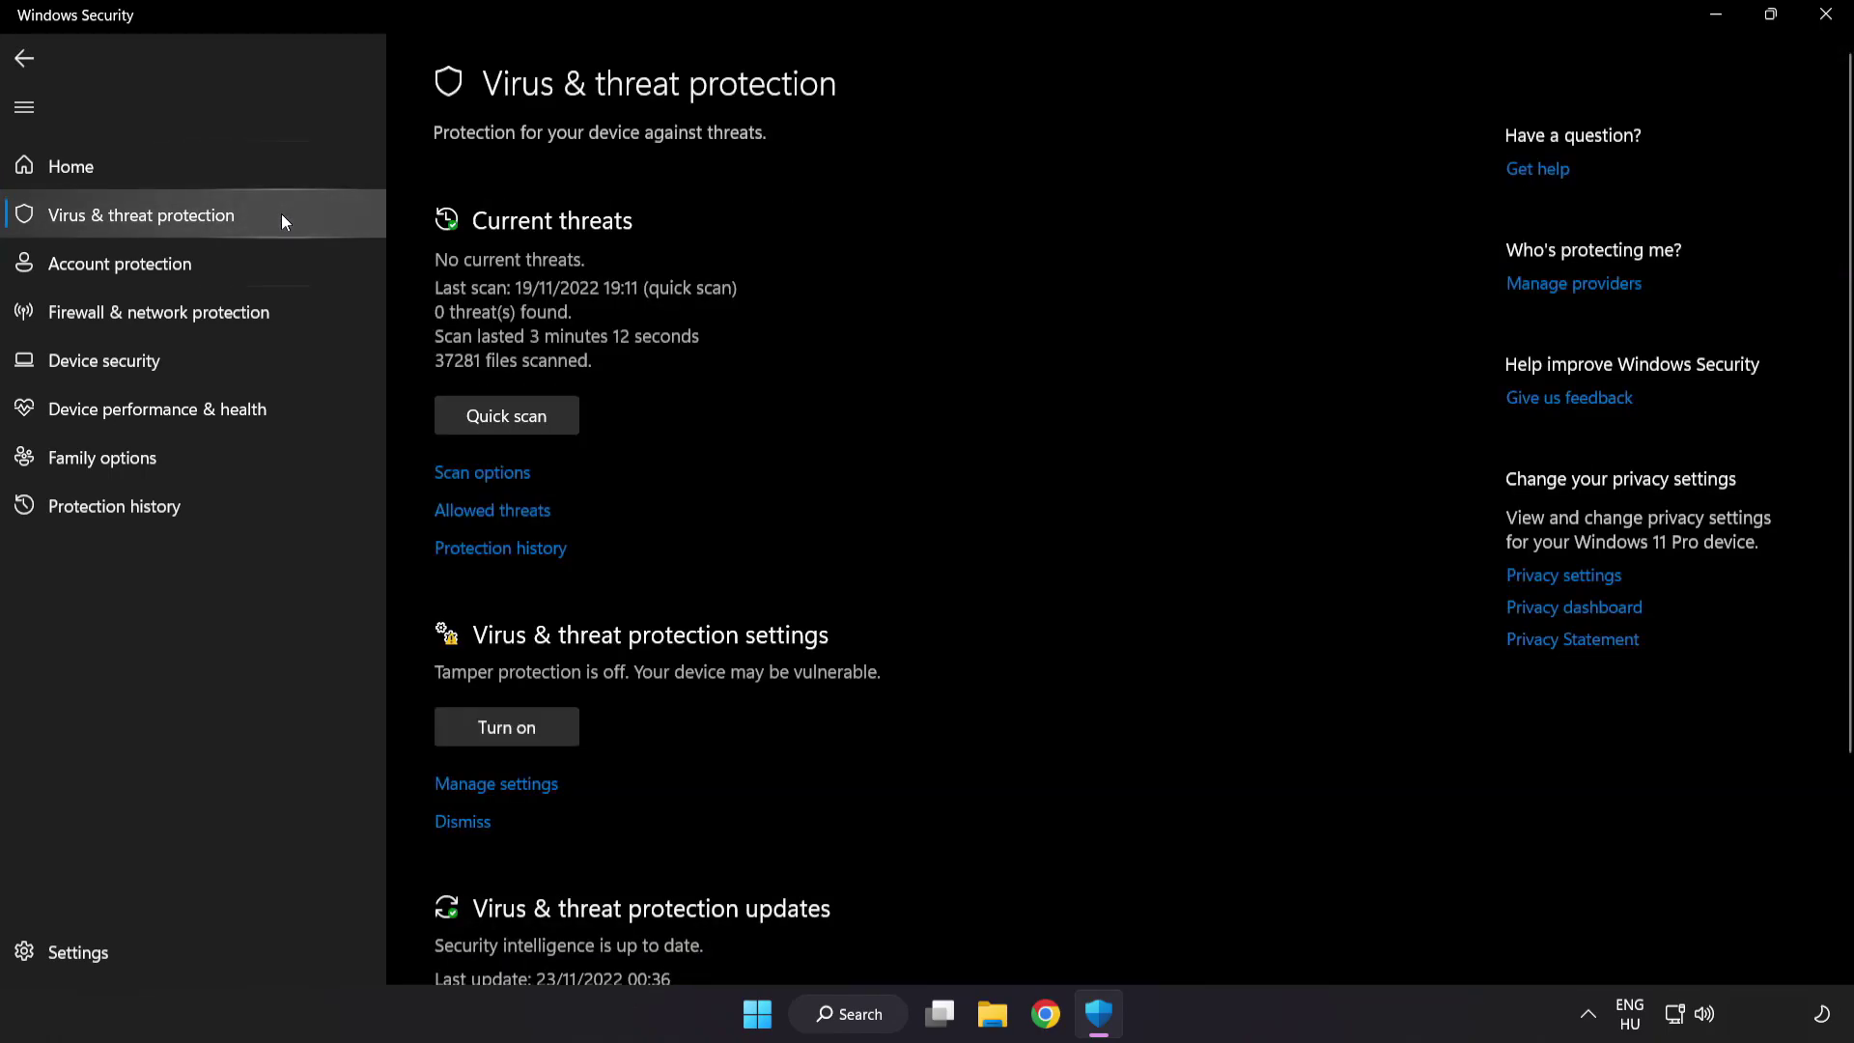
scroll(1174, 283, "down", 3)
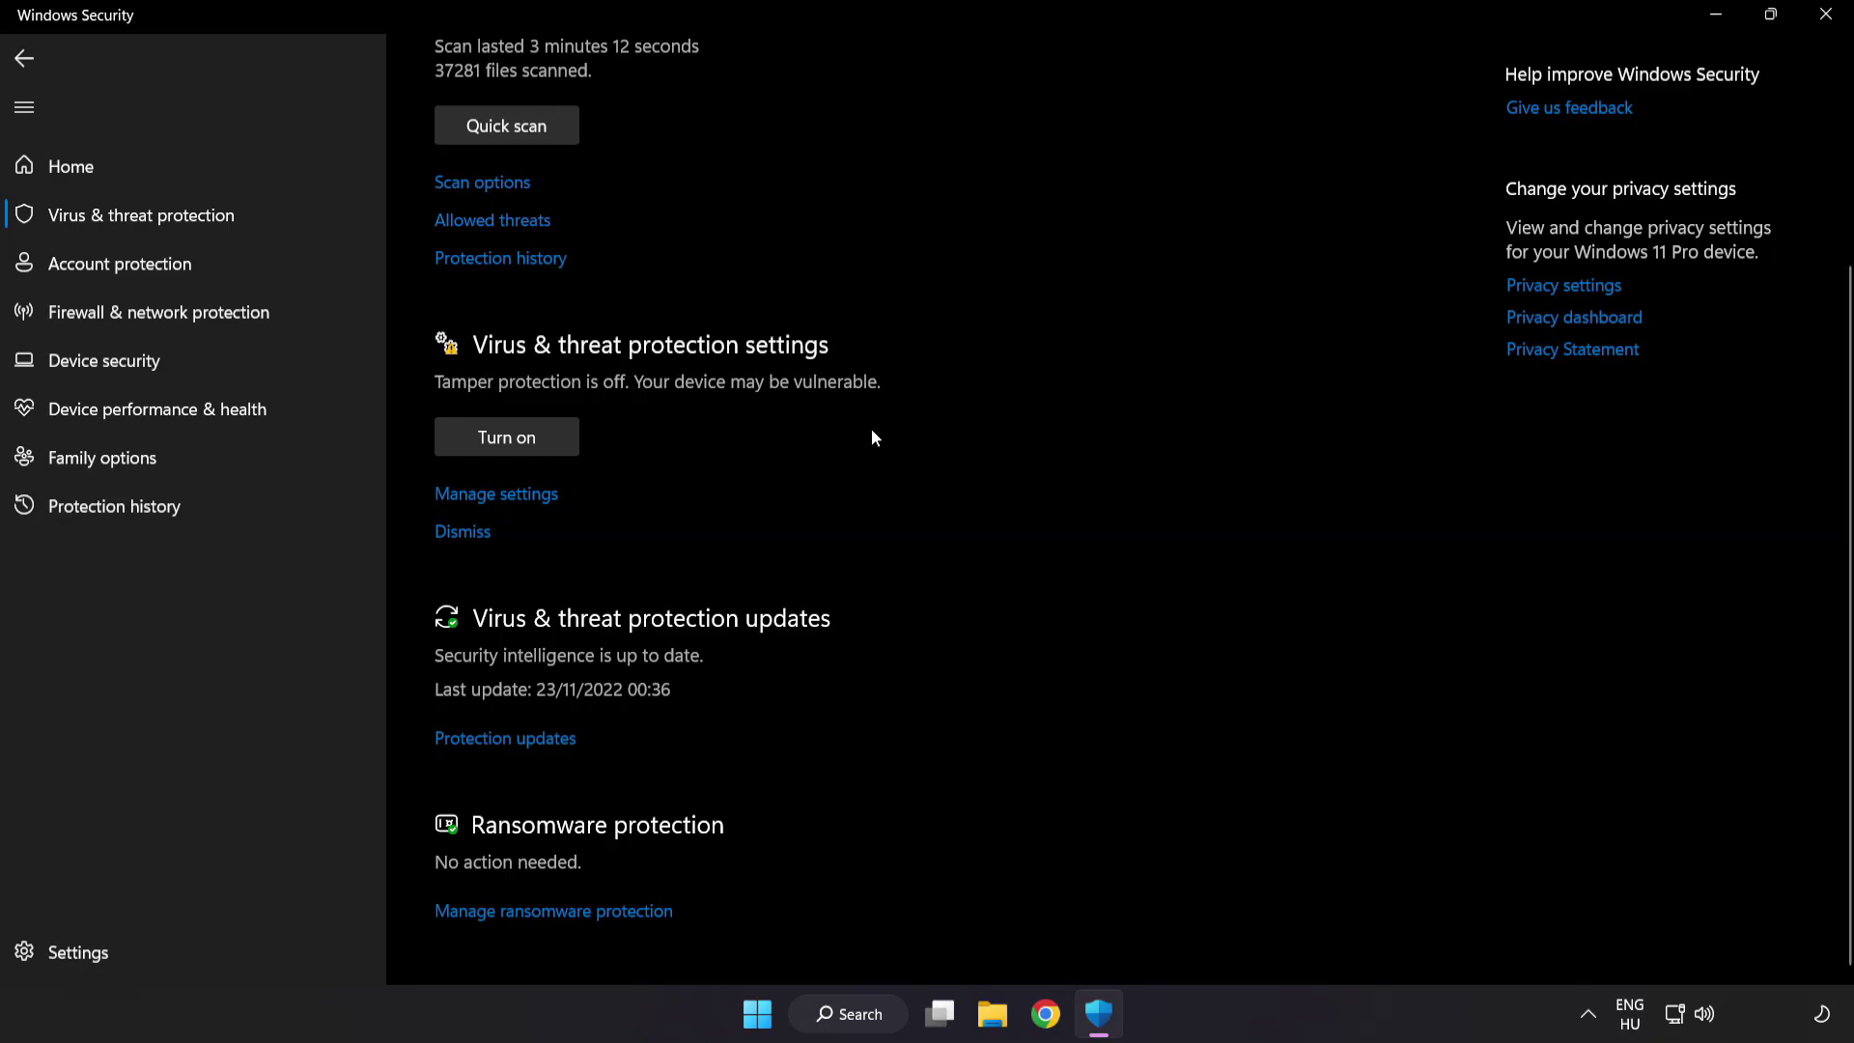
left_click(509, 495)
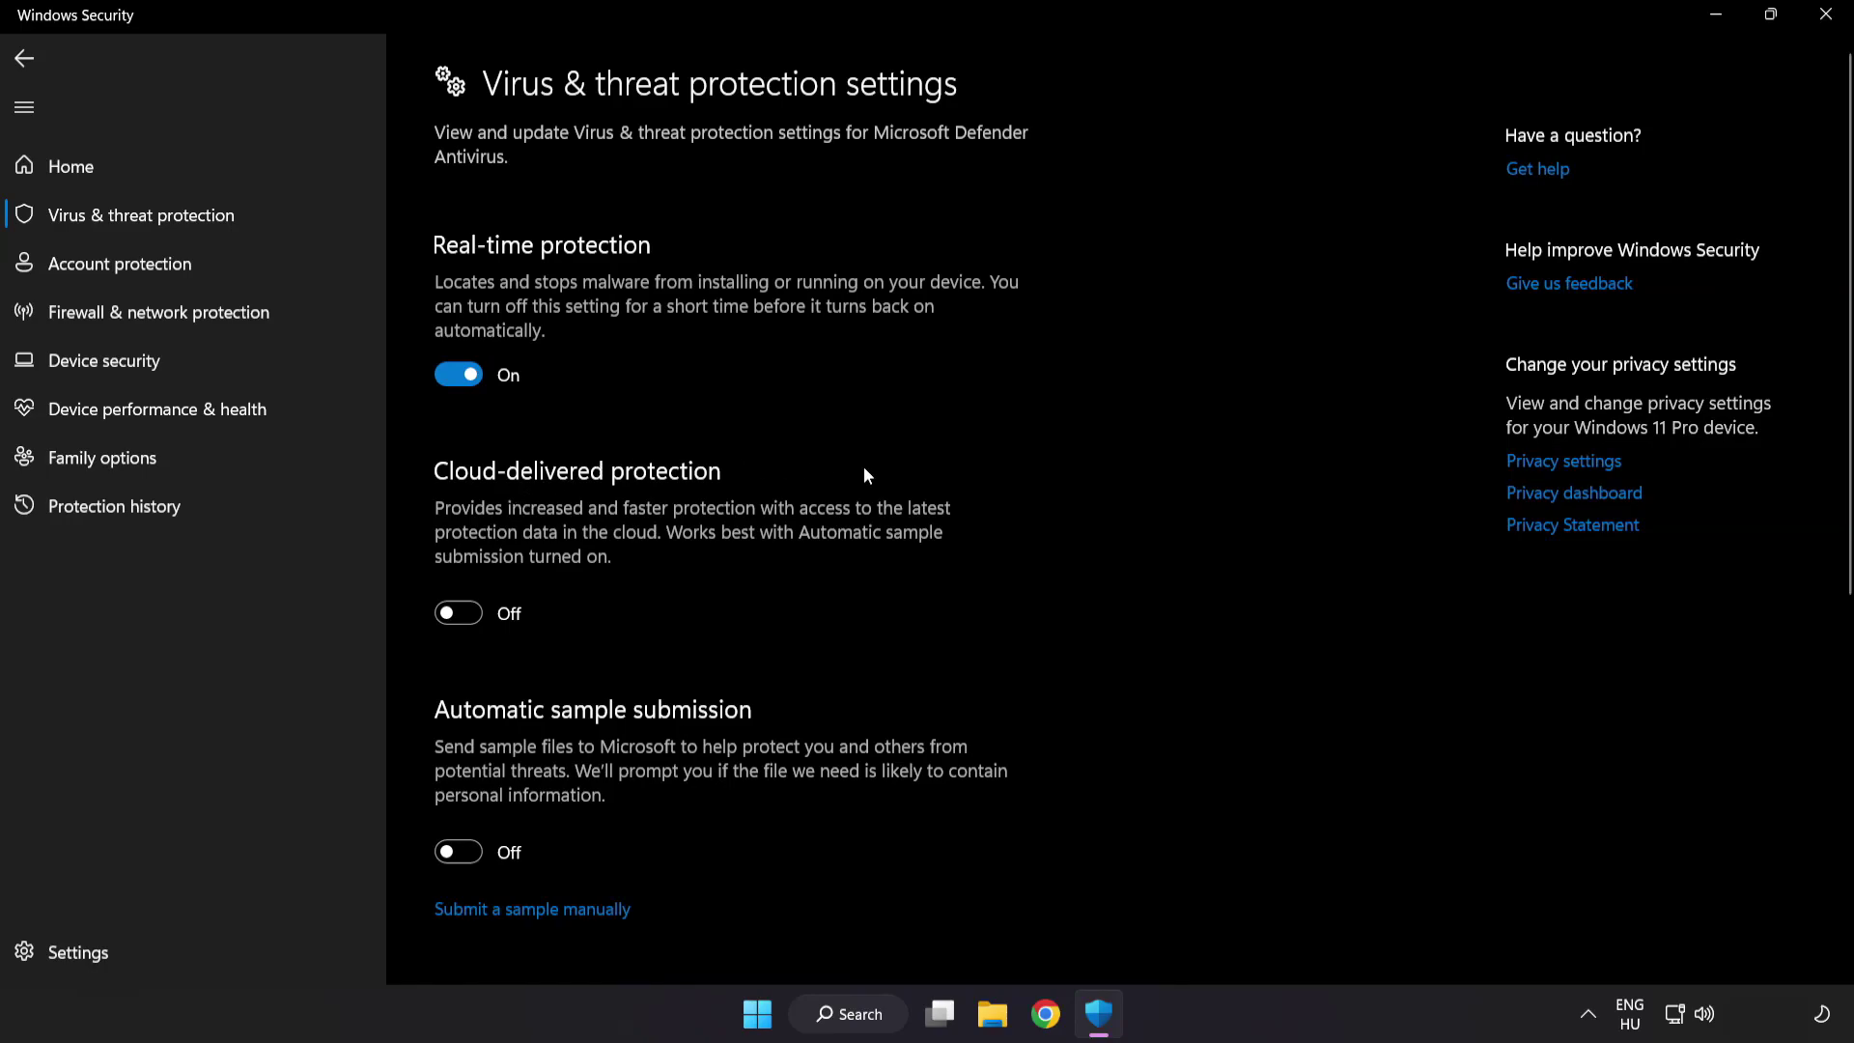
scroll(1080, 512, "down", 7)
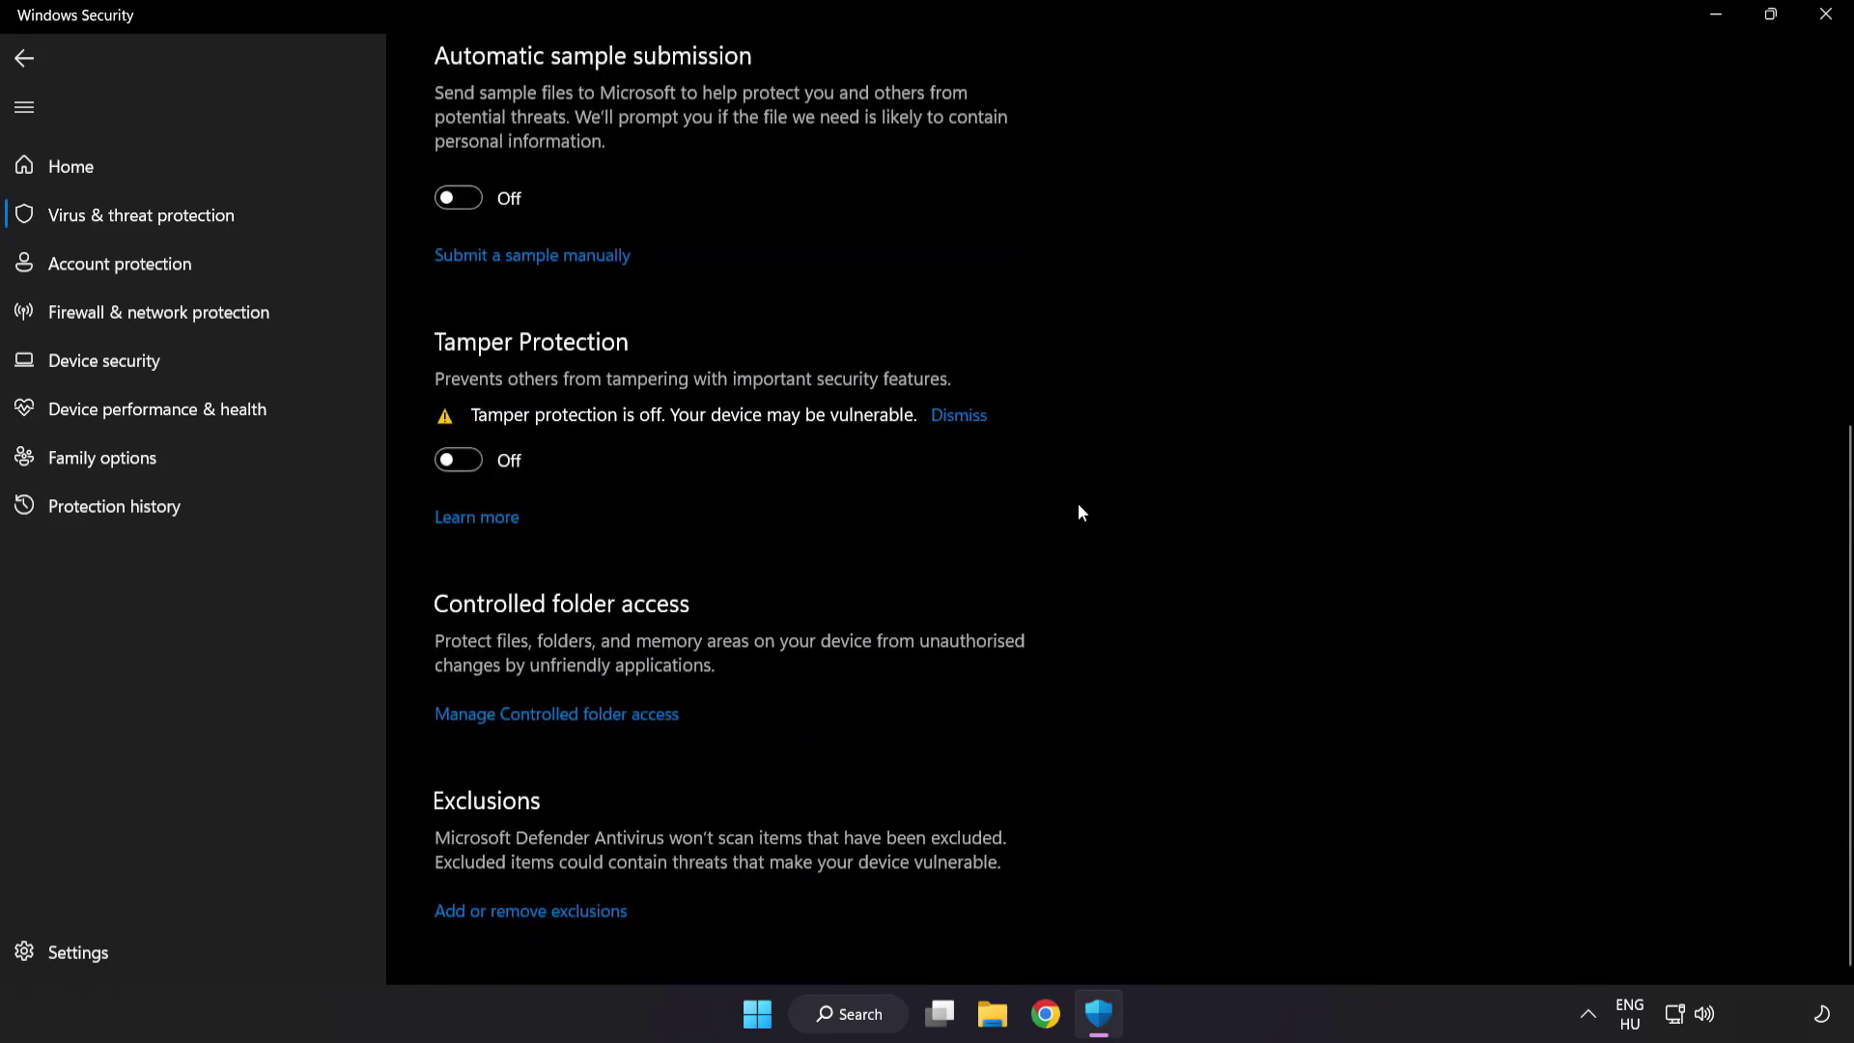
left_click(542, 912)
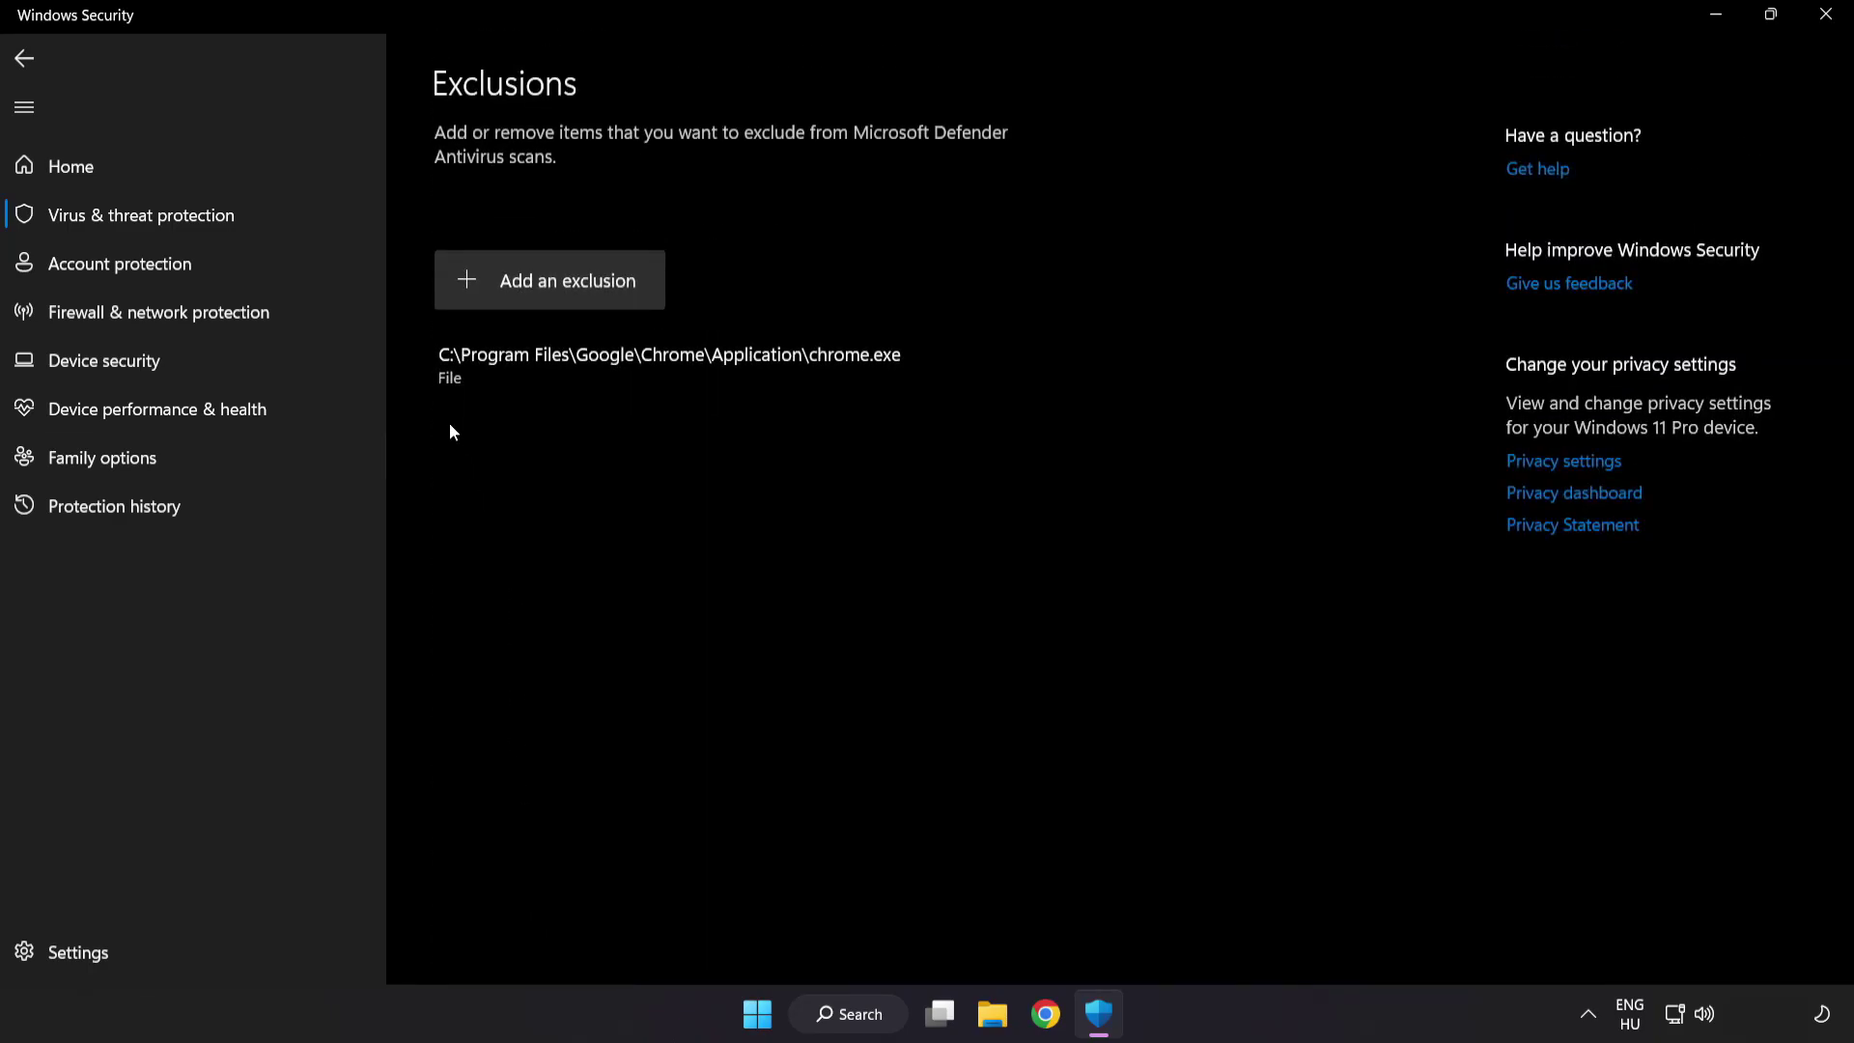
Step: Start adding a file exclusion and browse to the NOT WORKING APP folder in Program Files (x86) on Local Disk (C:)
left_click(553, 296)
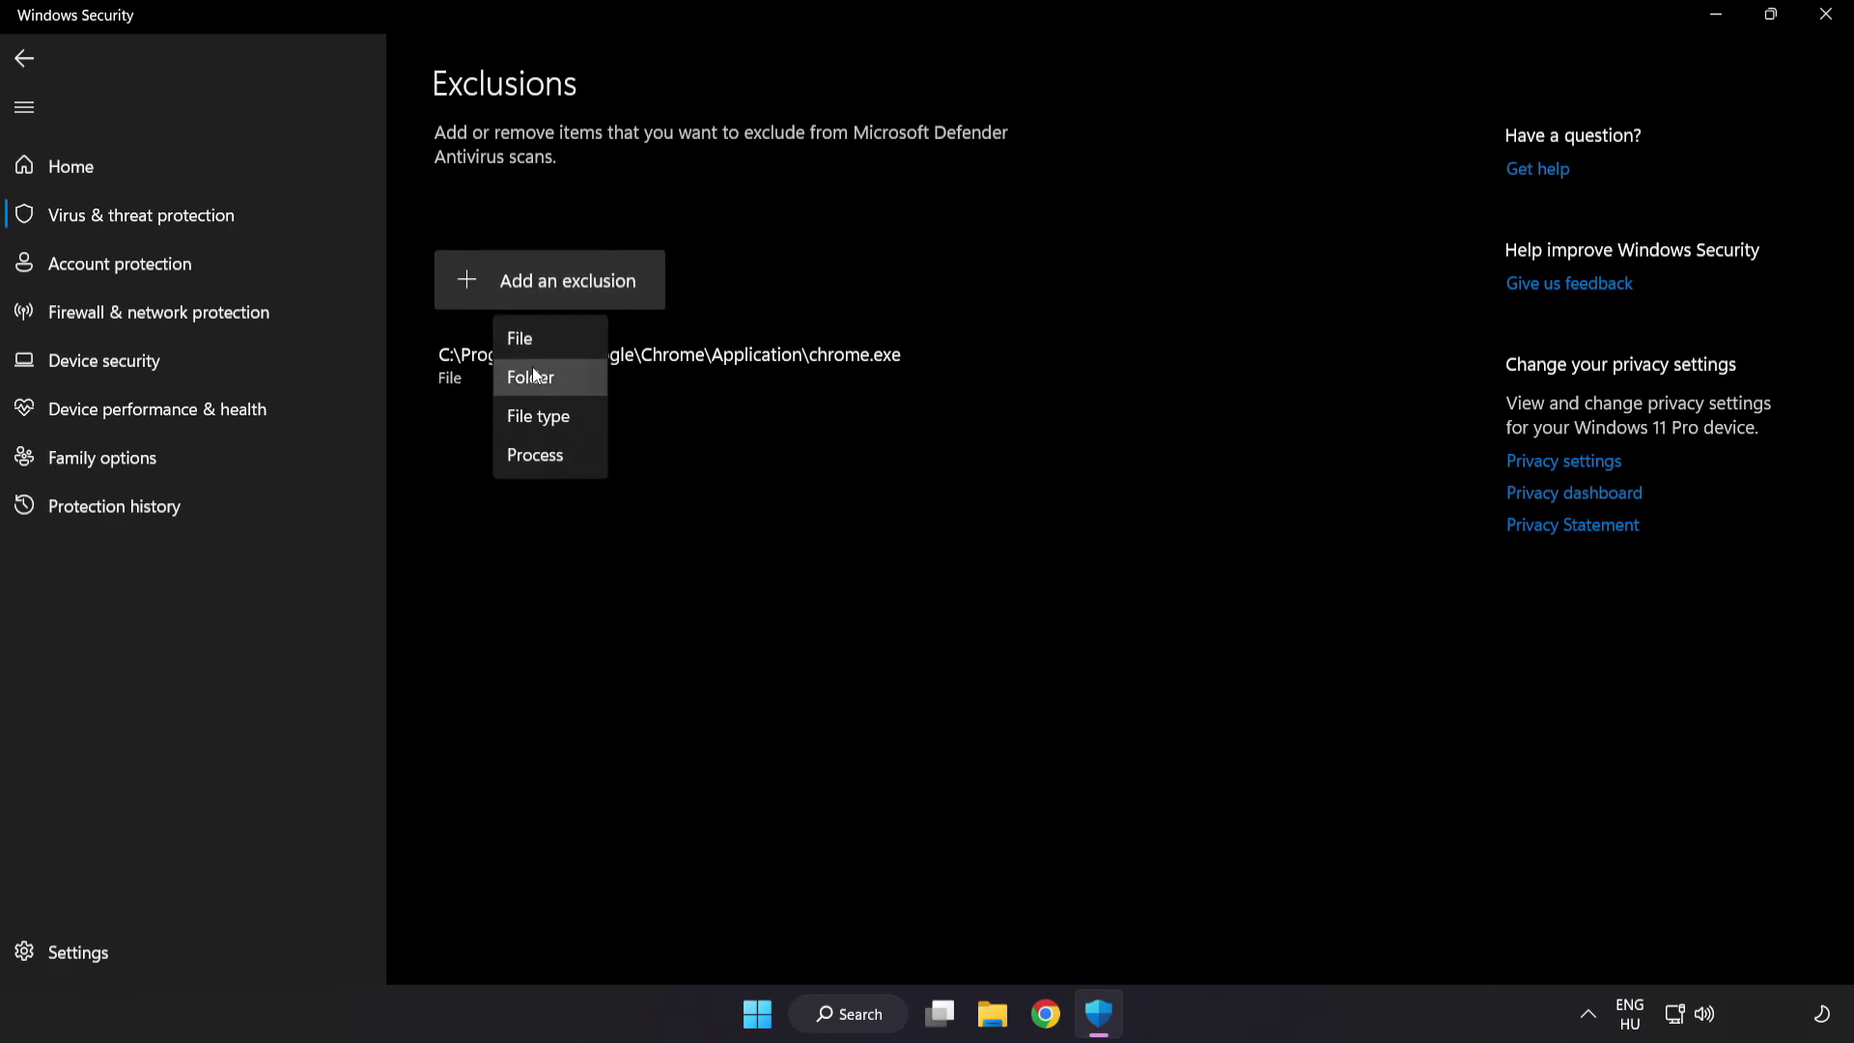
left_click(539, 344)
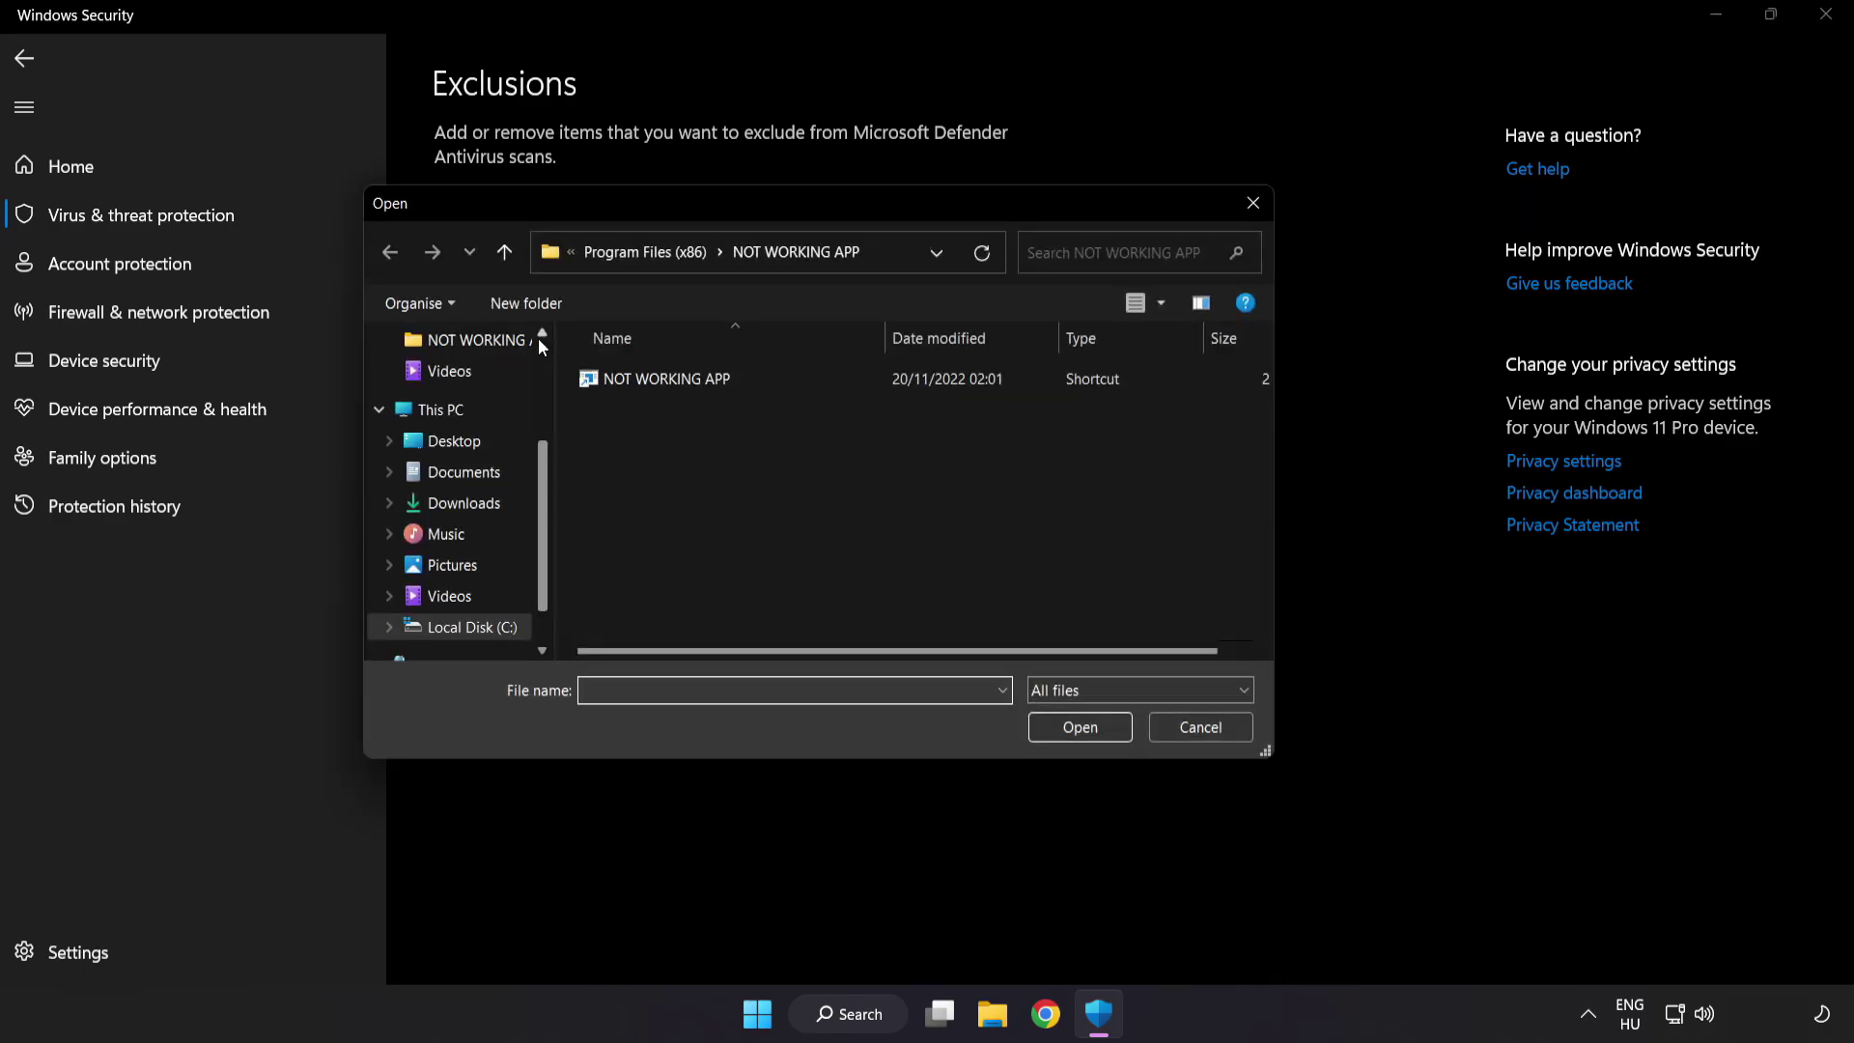
left_click(593, 257)
left_click(606, 251)
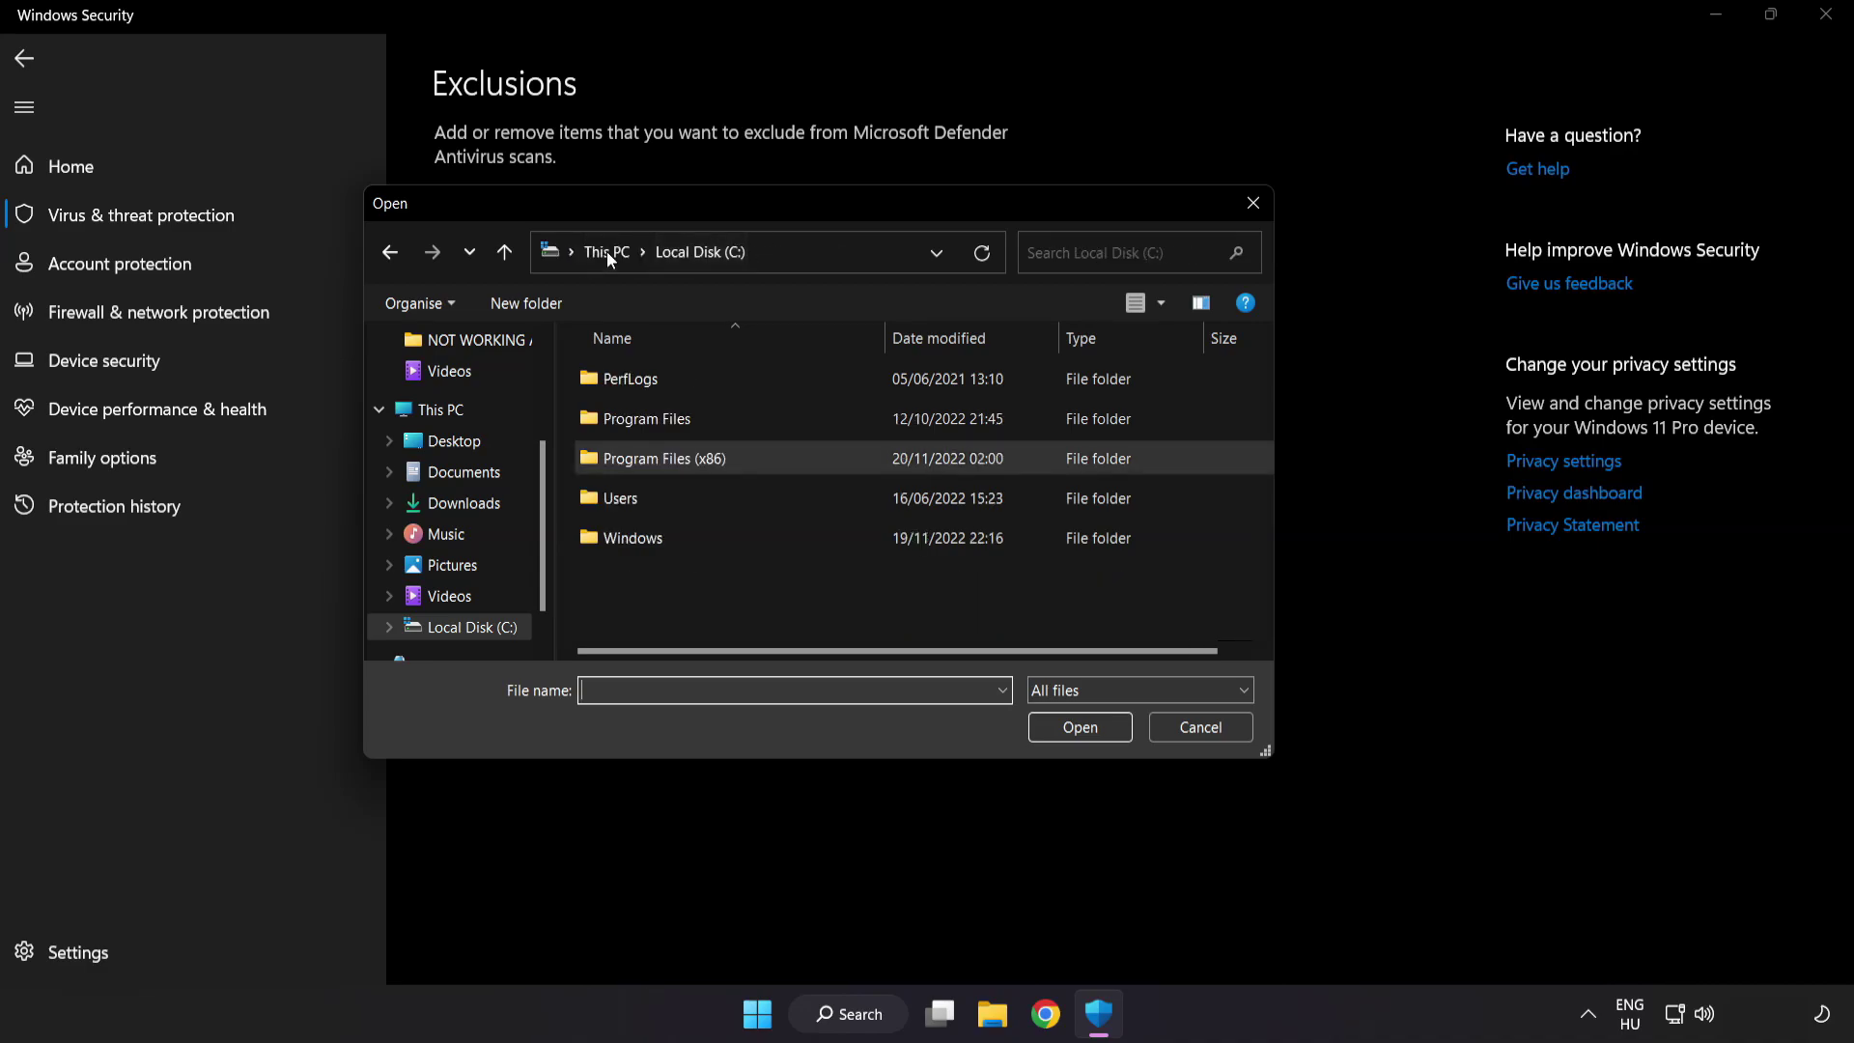
left_click(609, 251)
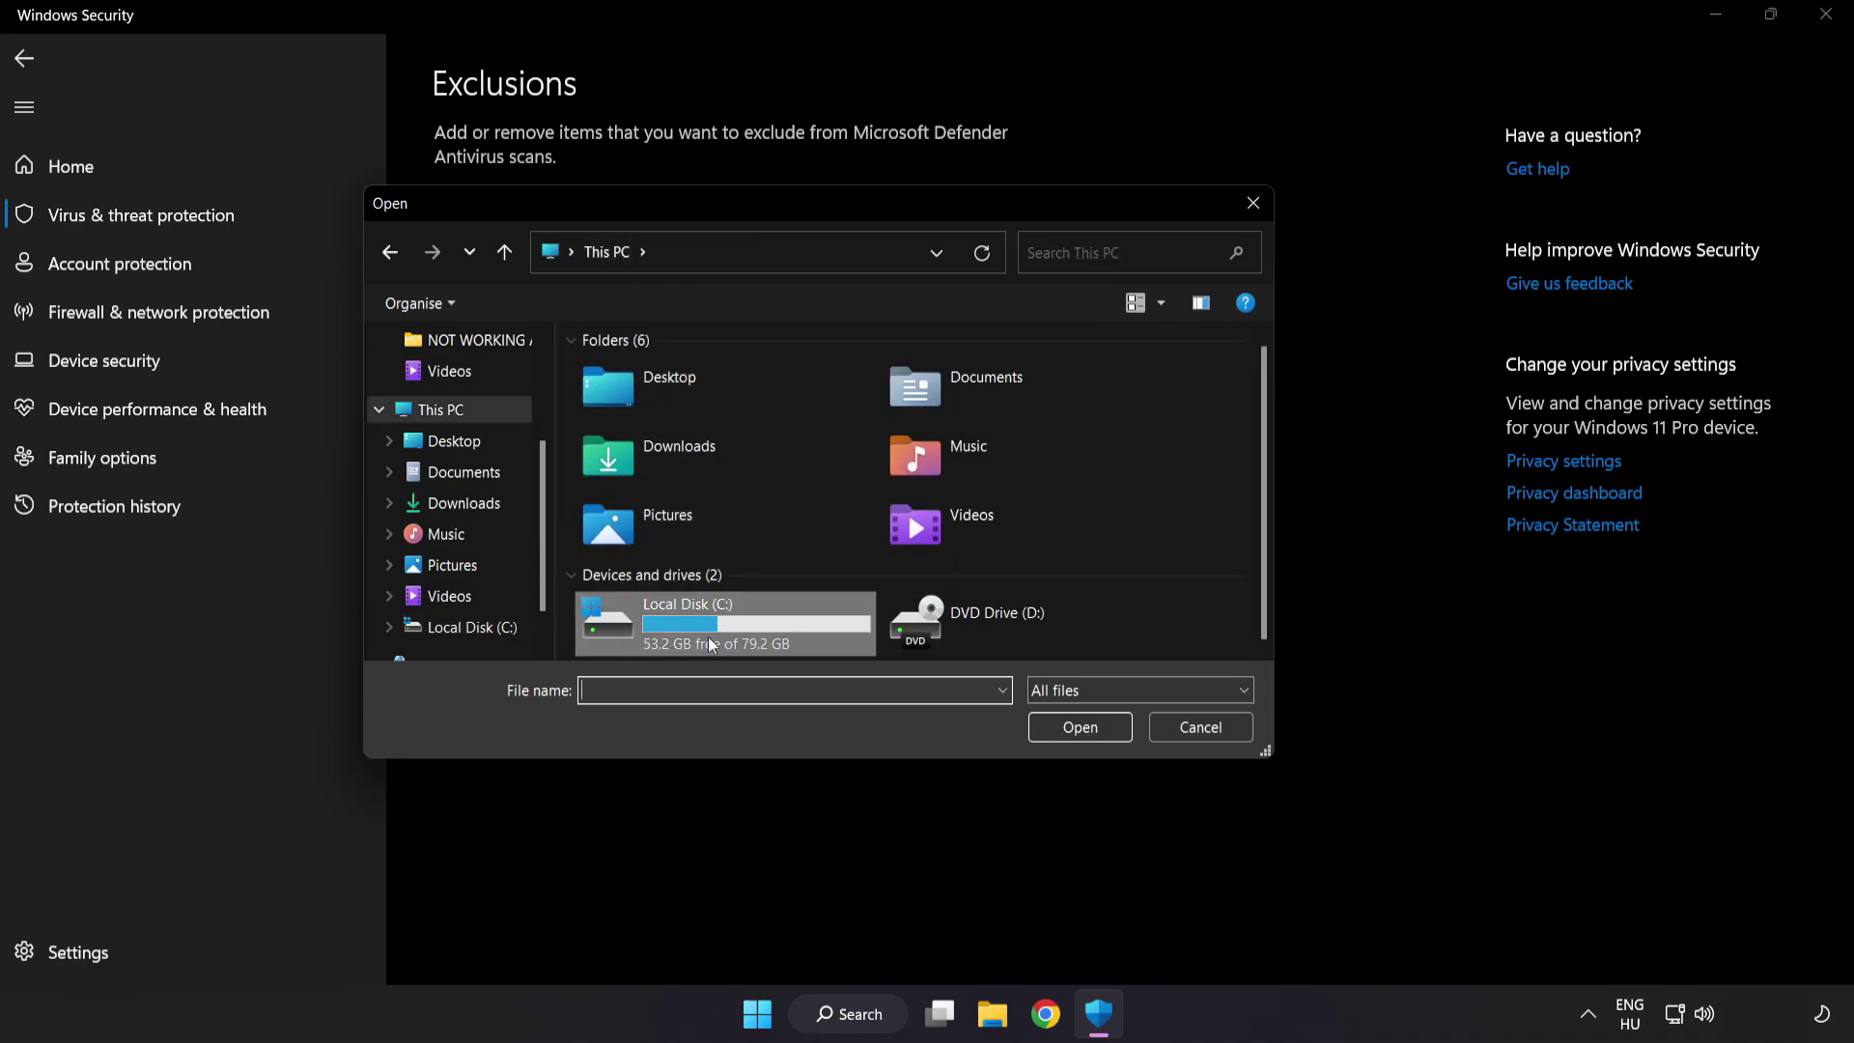
double_click(692, 632)
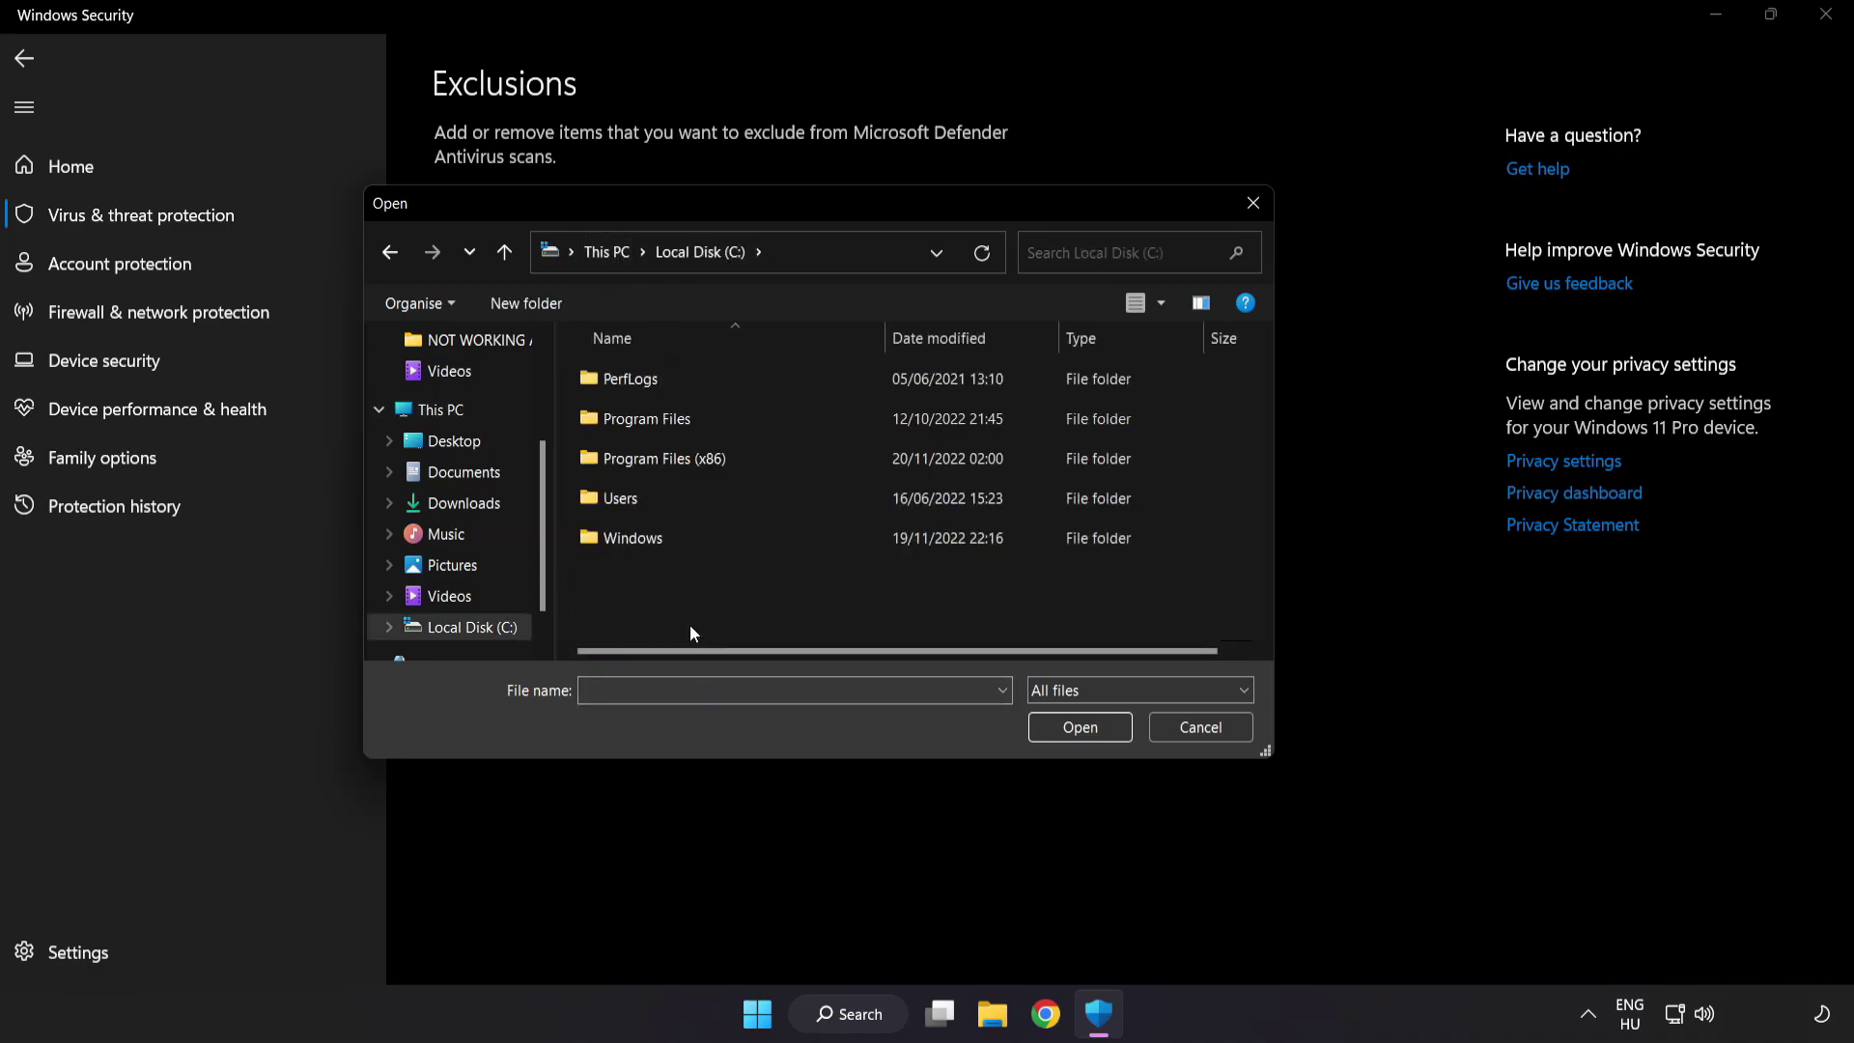
double_click(712, 451)
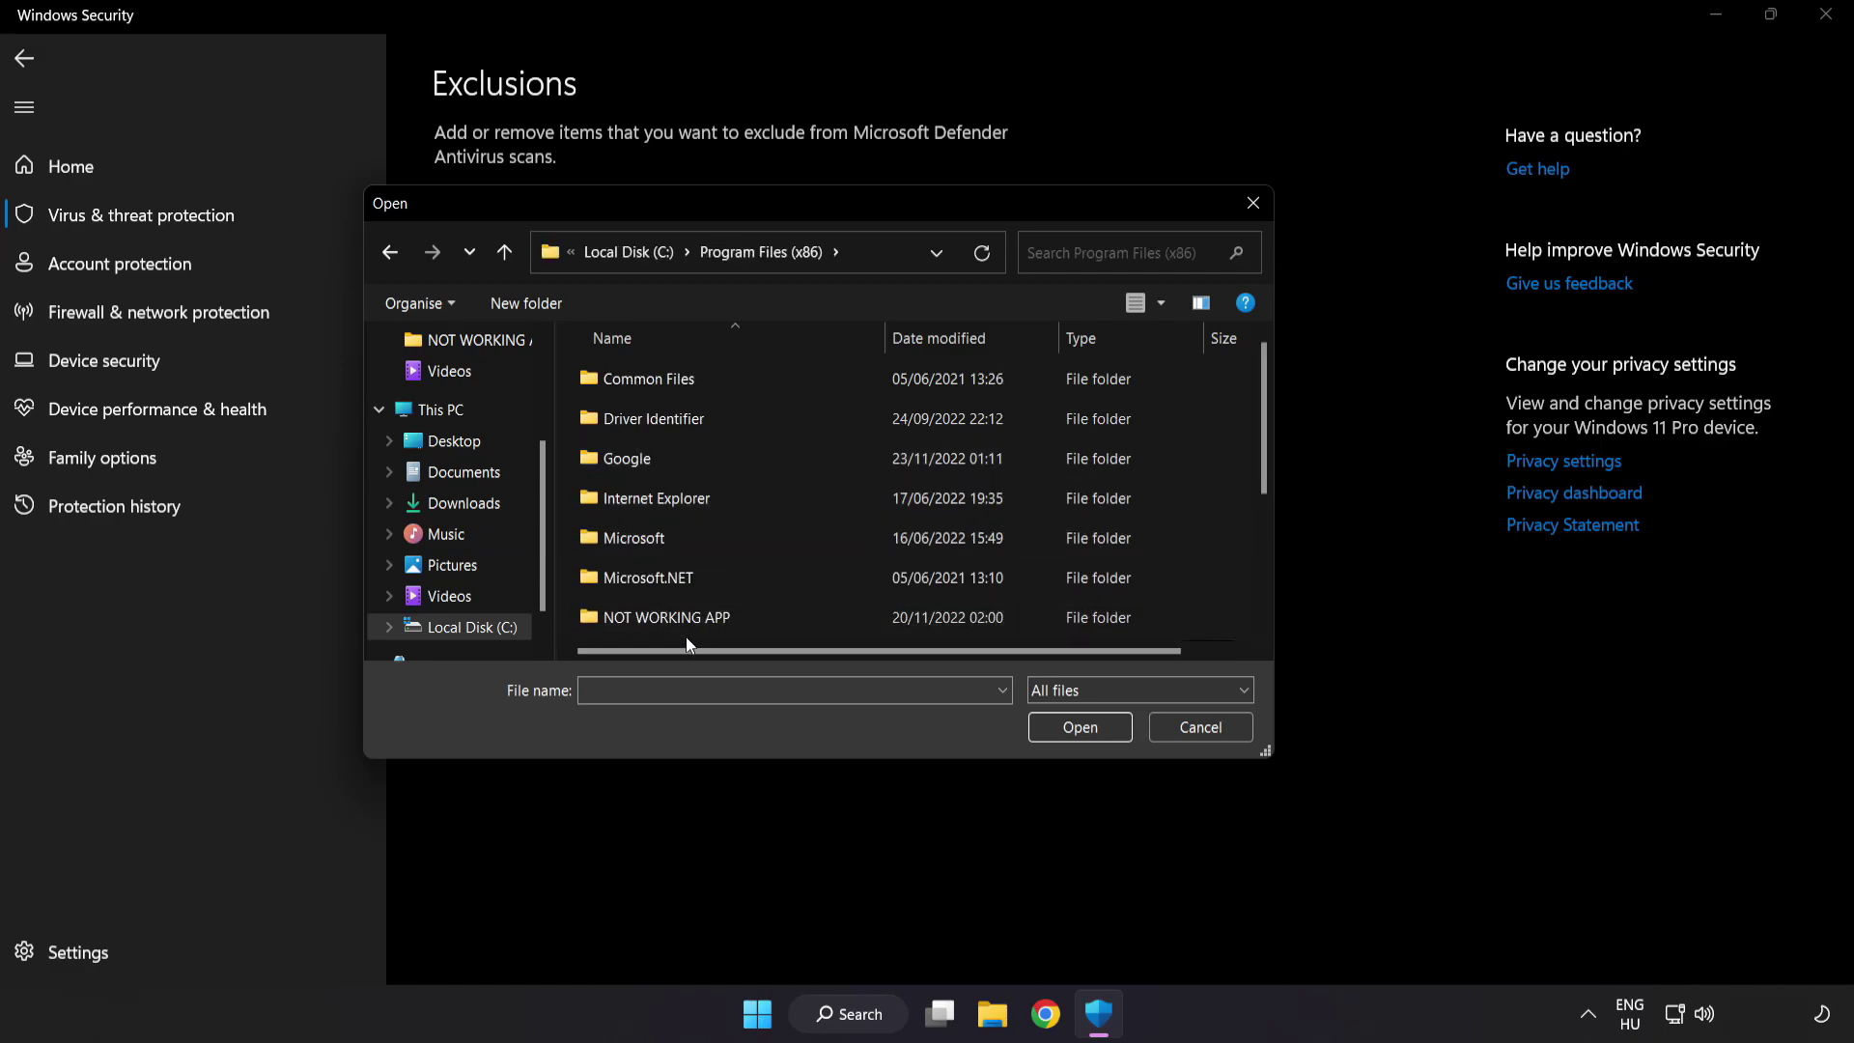
scroll(691, 579, "down", 1)
left_click(712, 504)
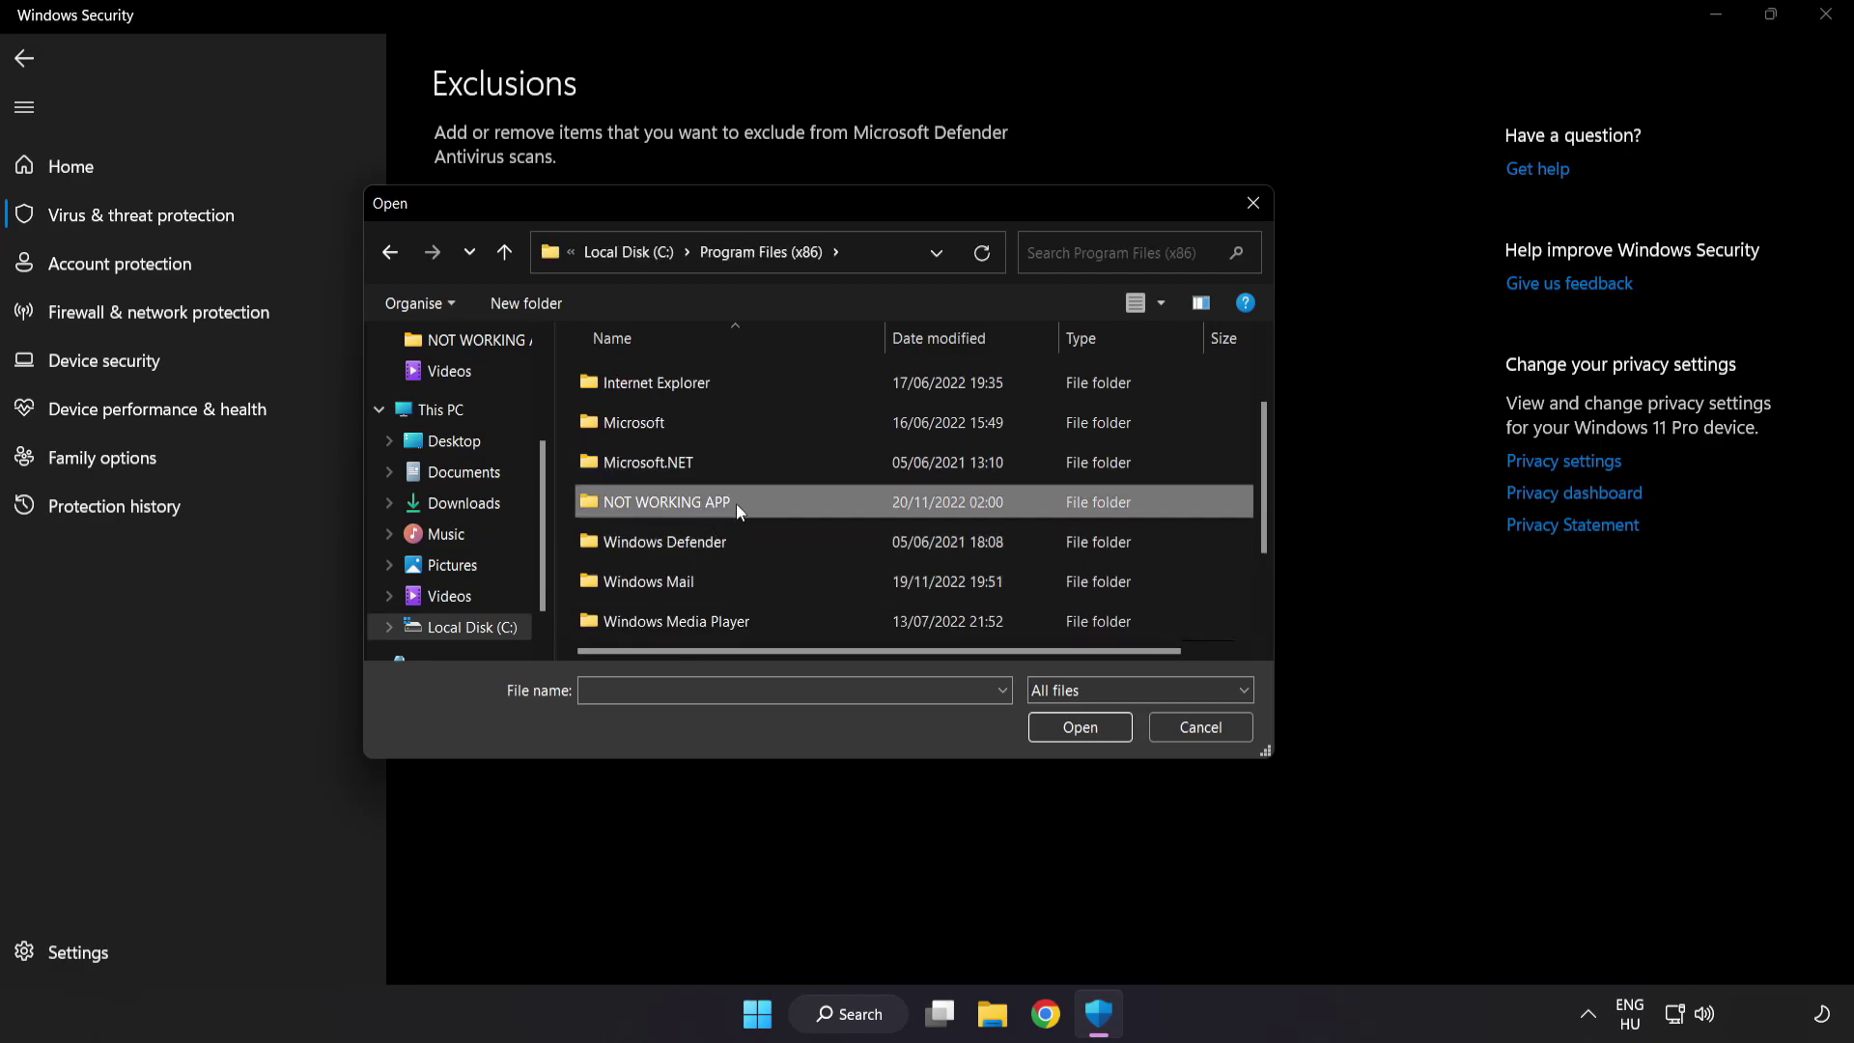
double_click(736, 502)
Step: Choose the NOT WORKING APP shortcut as the file to exclude and close Windows Security
left_click(647, 386)
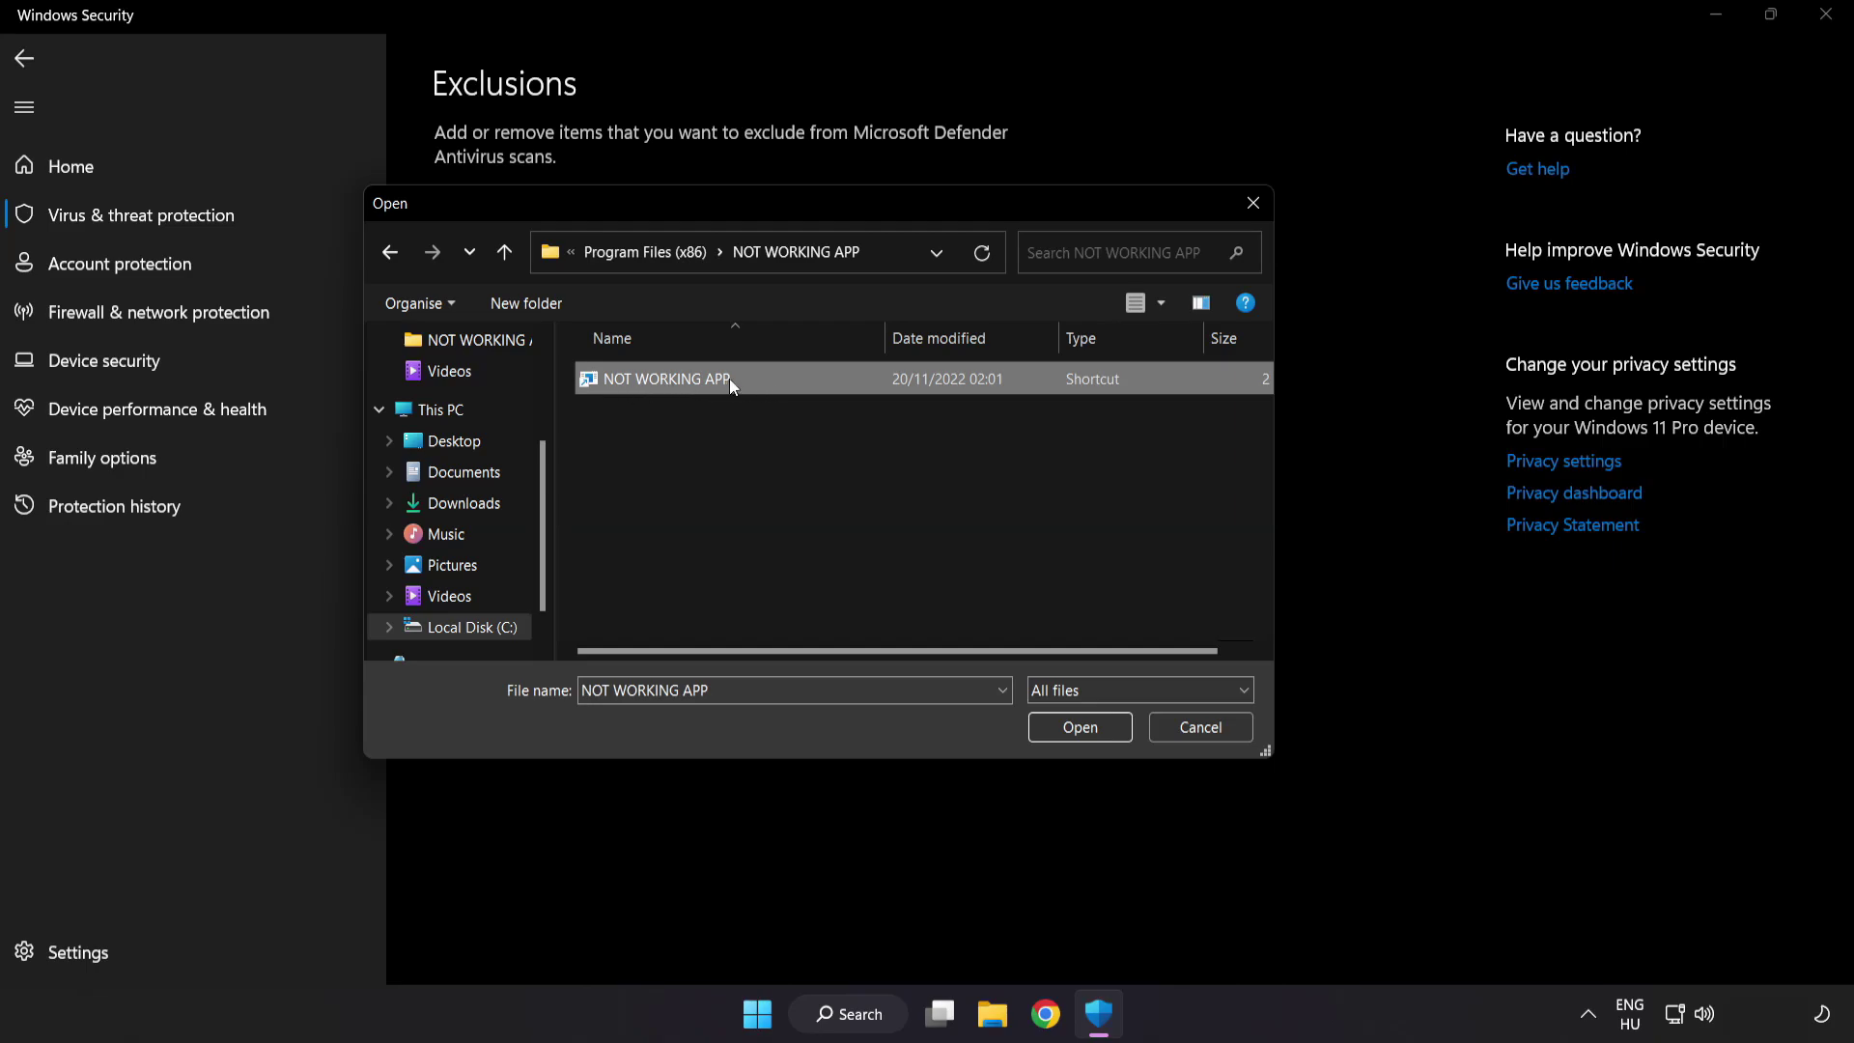
left_click(1084, 736)
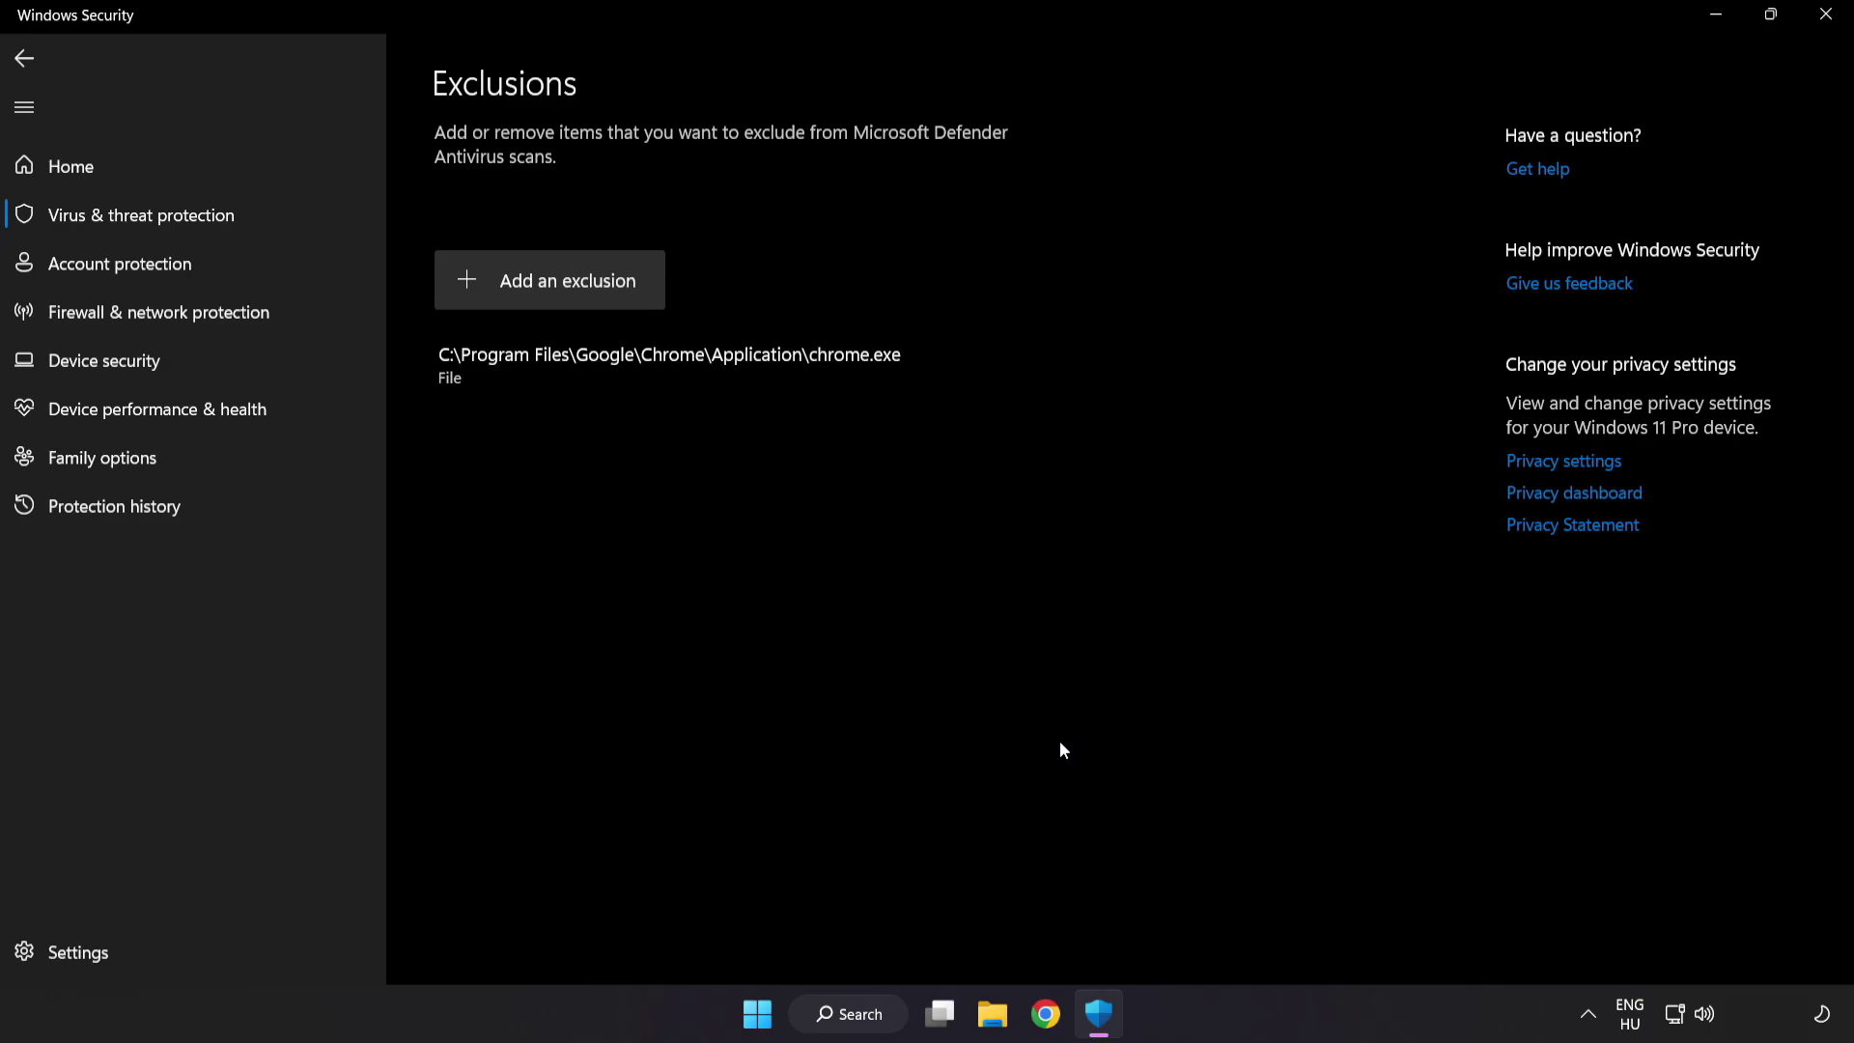
left_click(1819, 27)
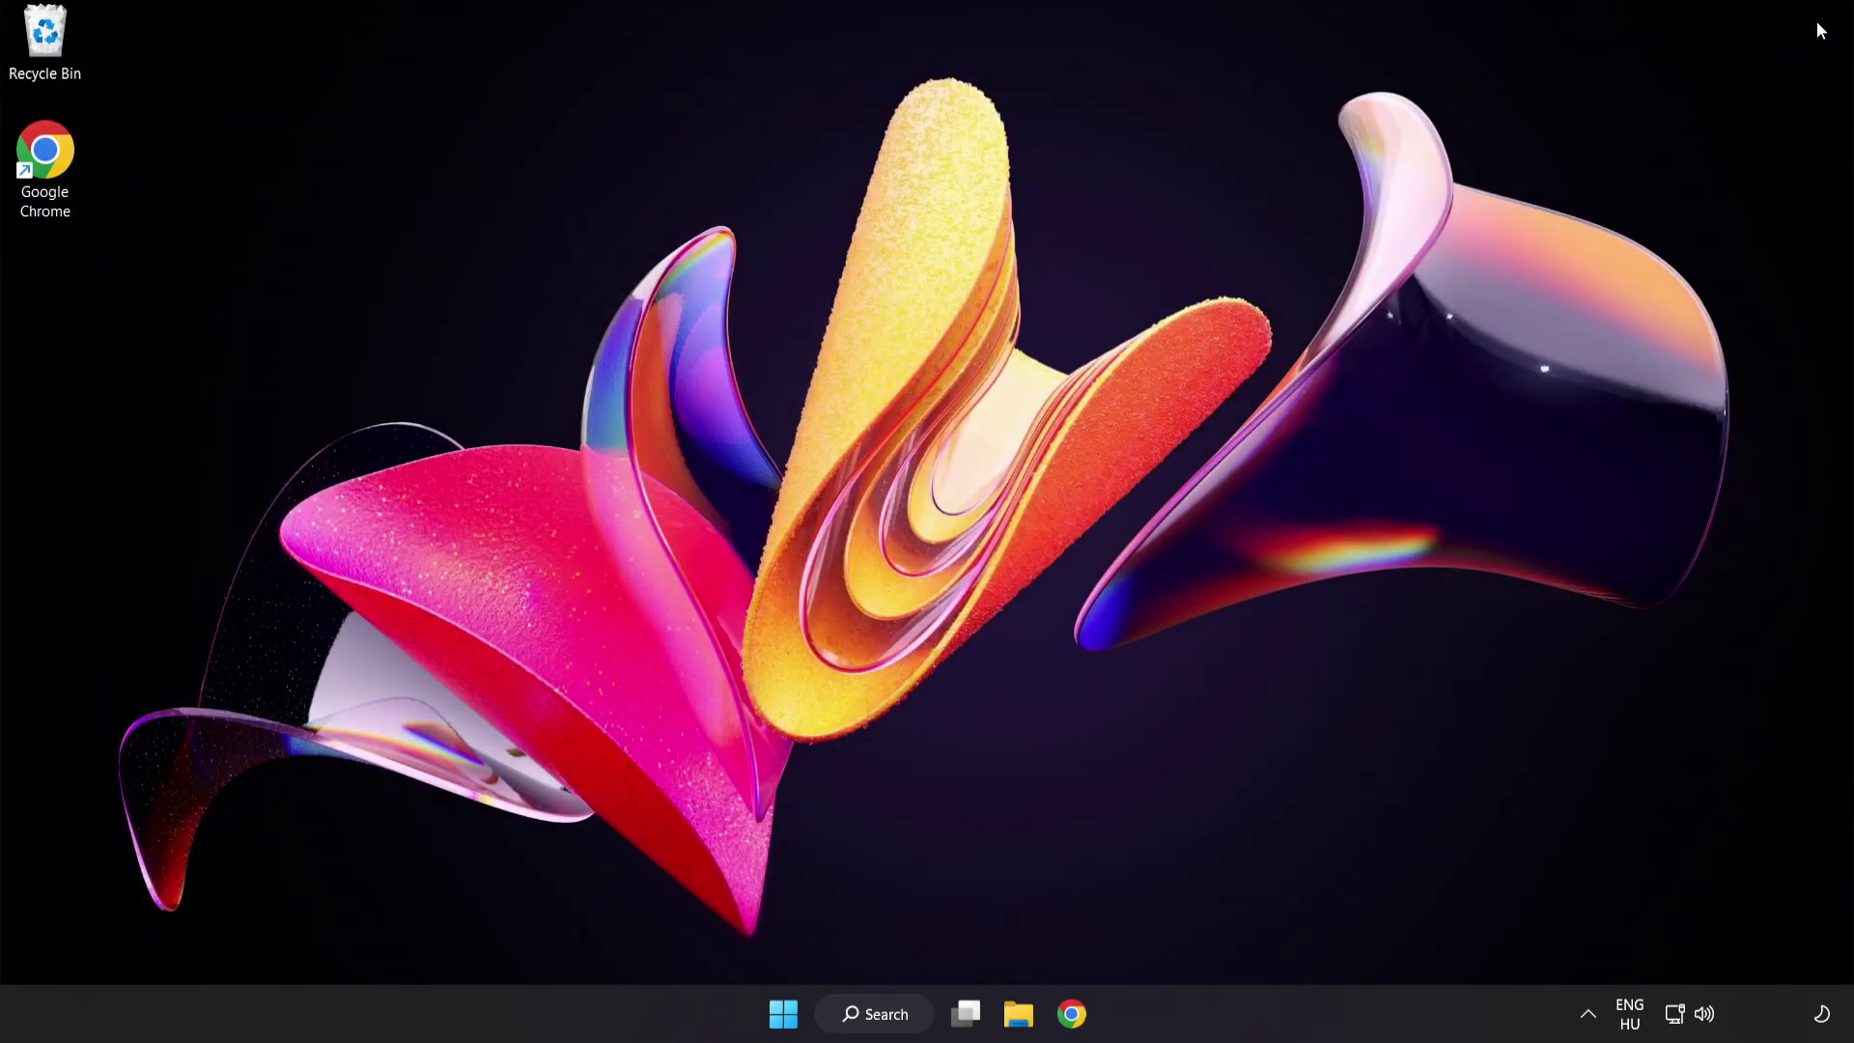
Step: Open the computer's power options
left_click(783, 1013)
left_click(1226, 931)
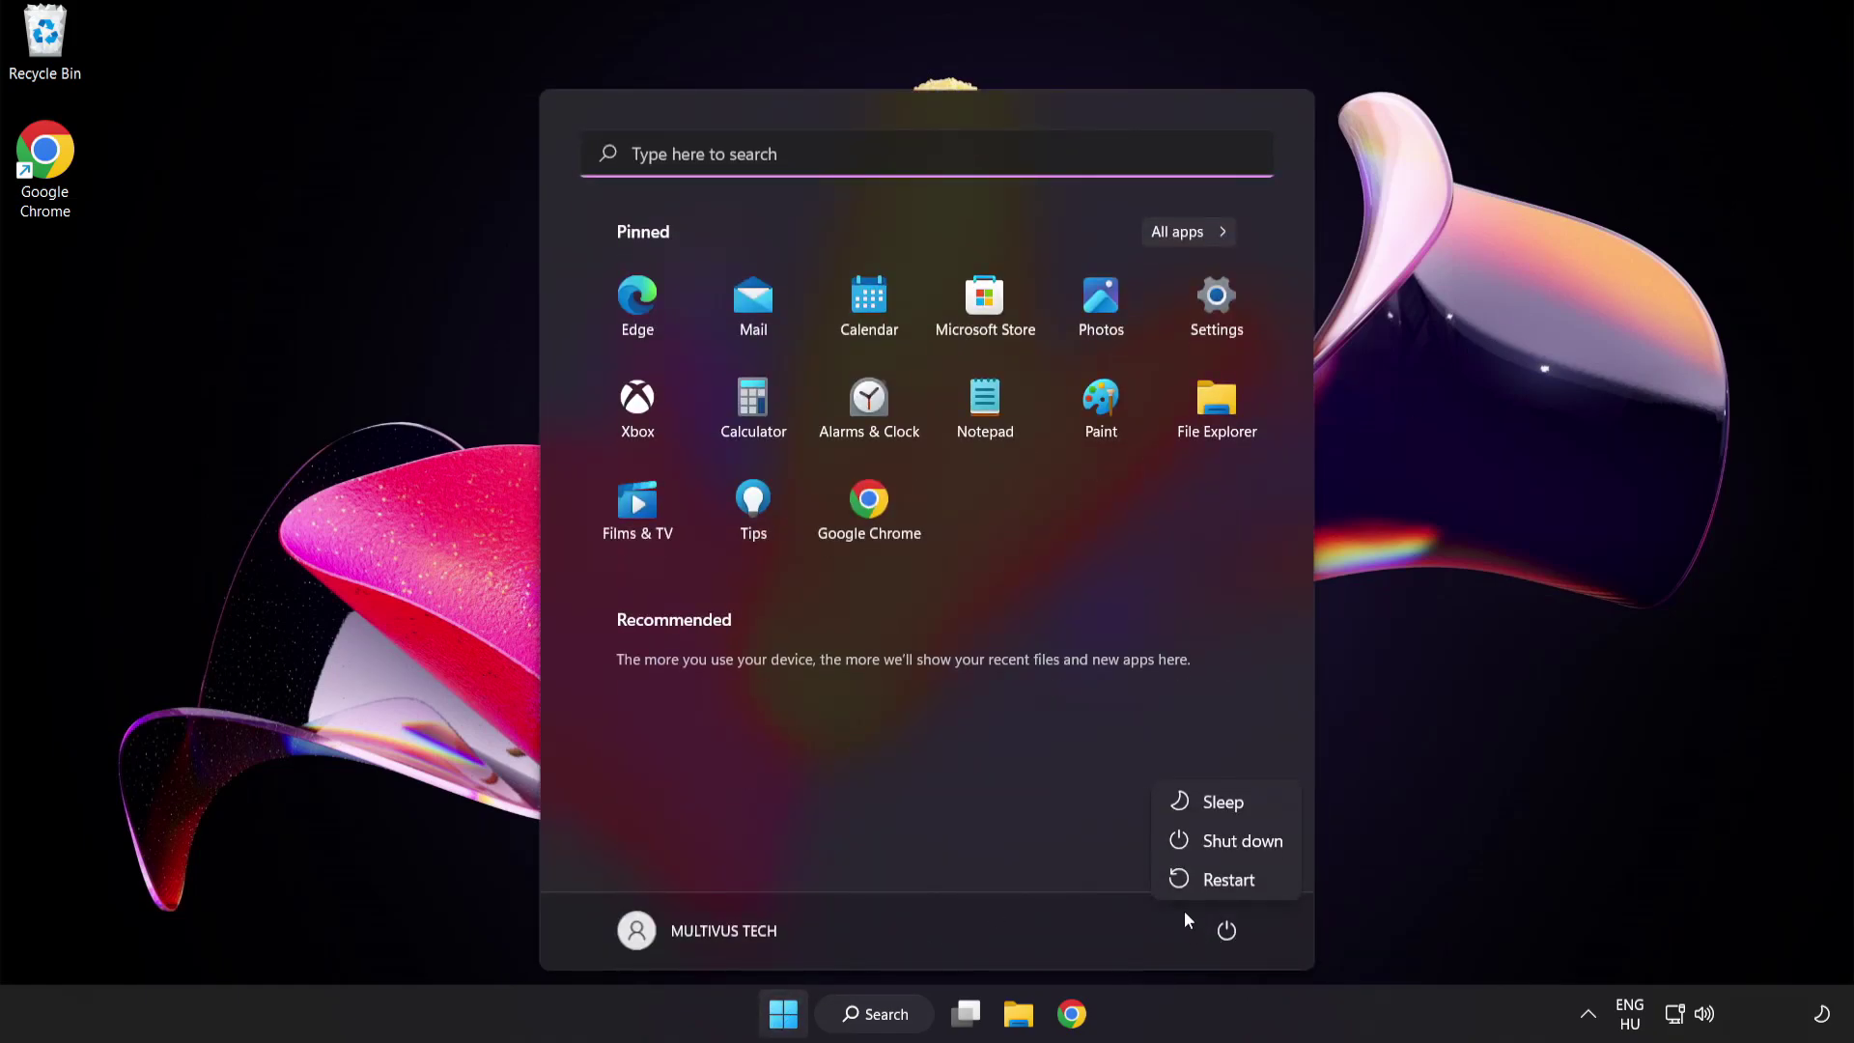